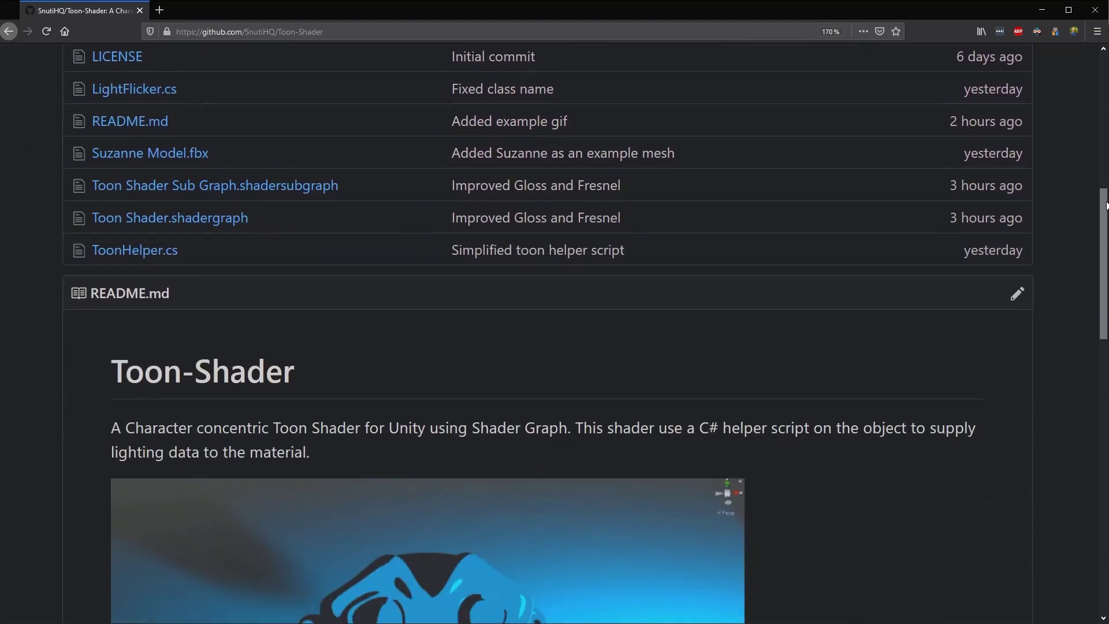
{"action": "scroll", "coordinate": [508, 165], "scroll_direction": "down", "scroll_amount": 5}
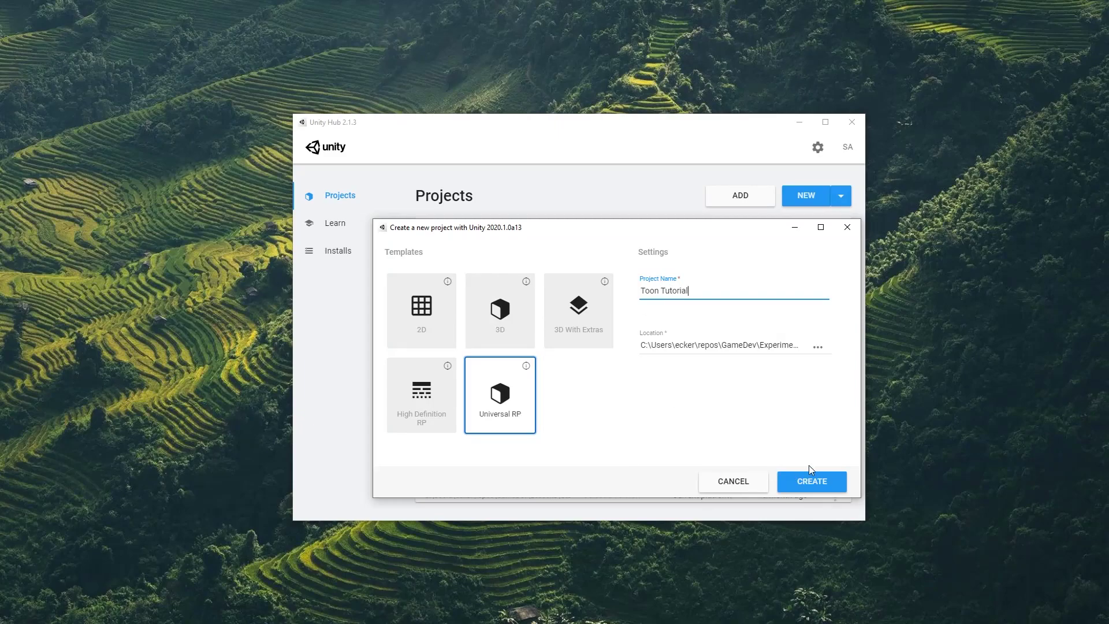
Create the Toon Tutorial Universal RP project and select Workshop Set in the opened editor
{"action": "left_click", "coordinate": [819, 483]}
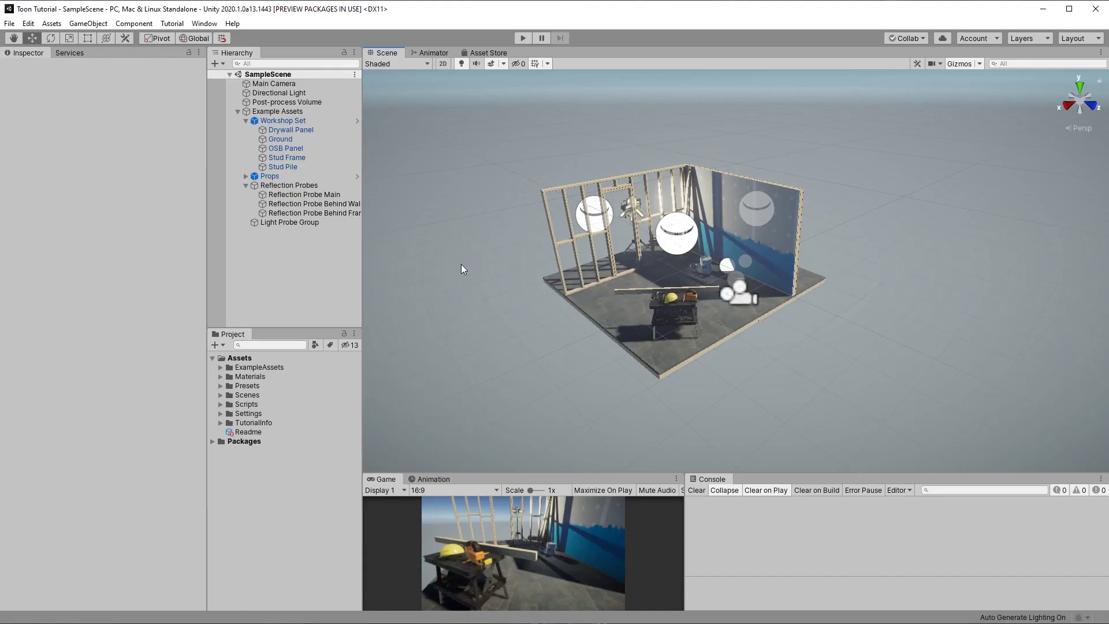
{"action": "left_click", "coordinate": [278, 120]}
Fully unpack the Workshop Set prefab, move Ground to the top level, and remove Example Assets
{"action": "right_click", "coordinate": [282, 120]}
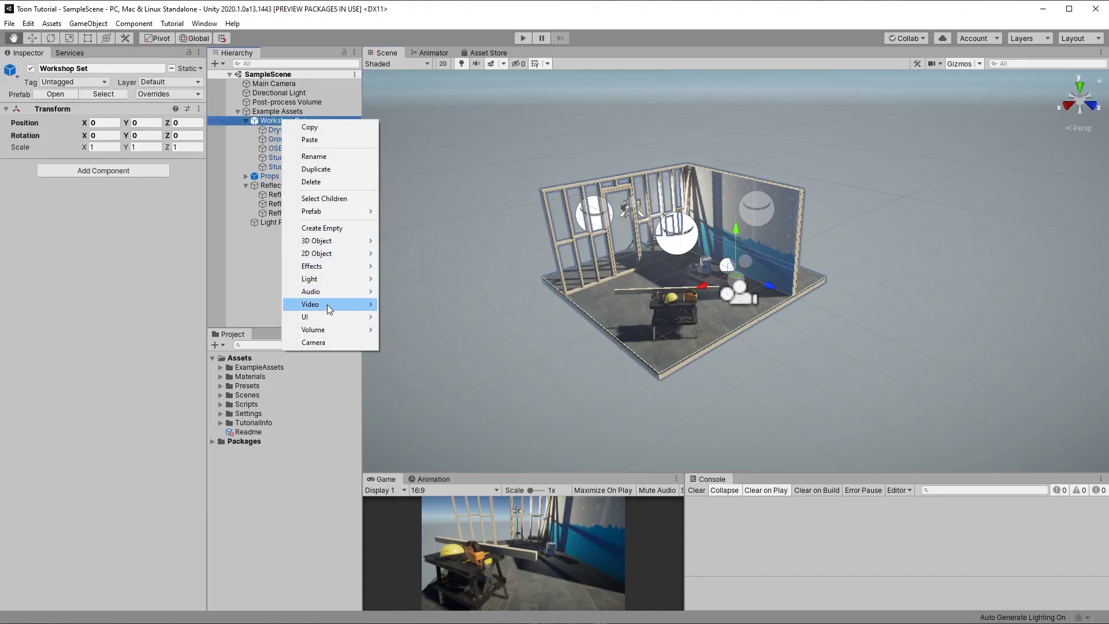
{"action": "mouse_move", "coordinate": [324, 212]}
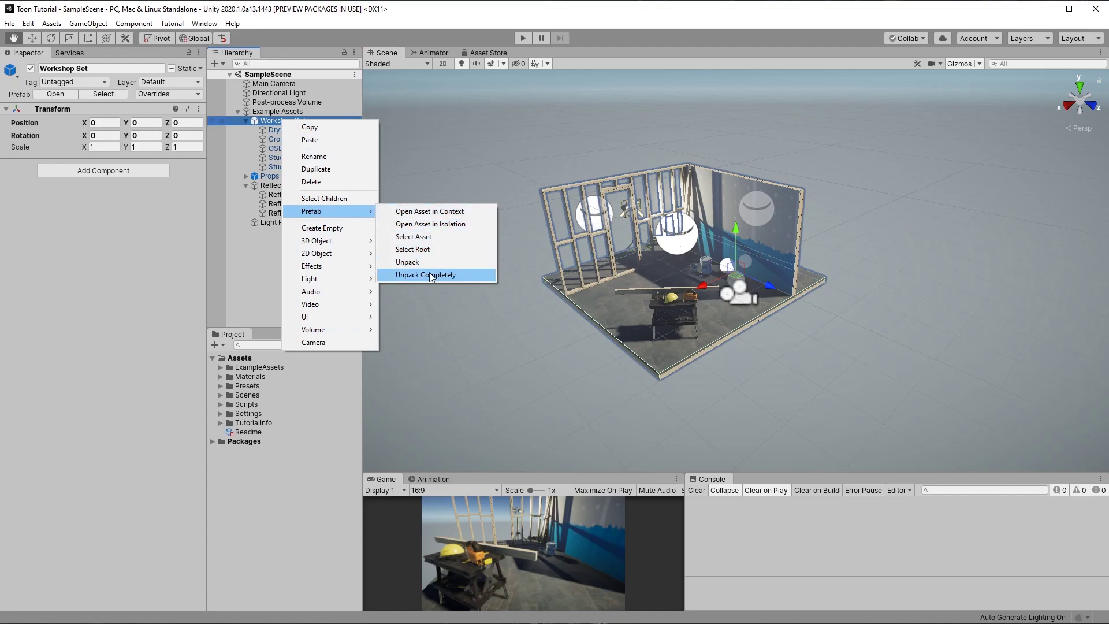
{"action": "left_click", "coordinate": [428, 272]}
{"action": "left_click_drag", "start_coordinate": [281, 139], "coordinate": [261, 102]}
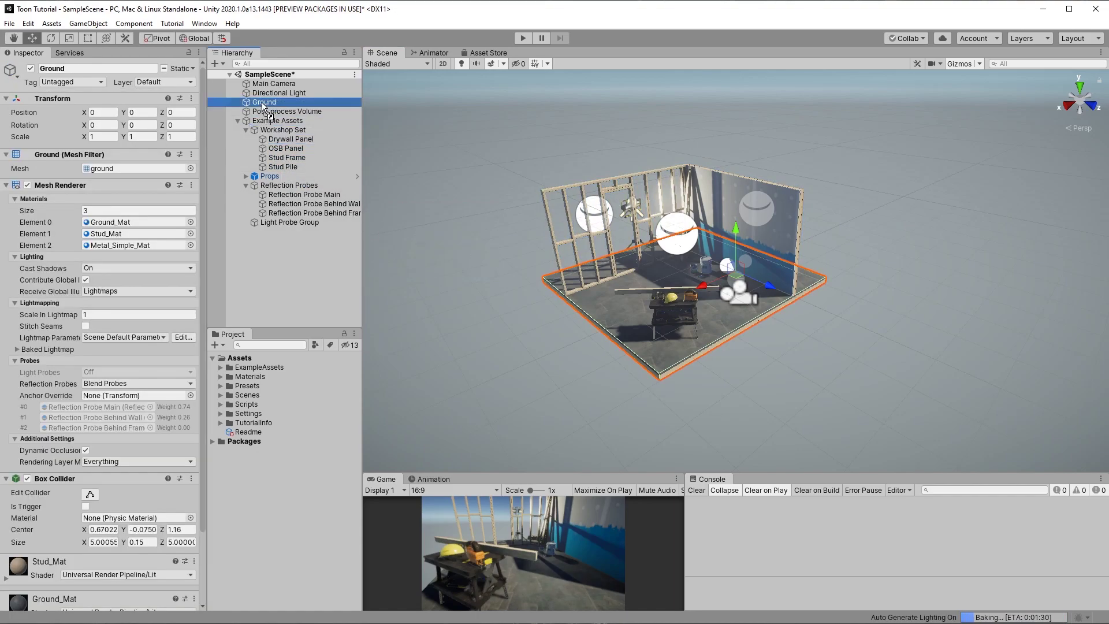
{"action": "left_click", "coordinate": [260, 119]}
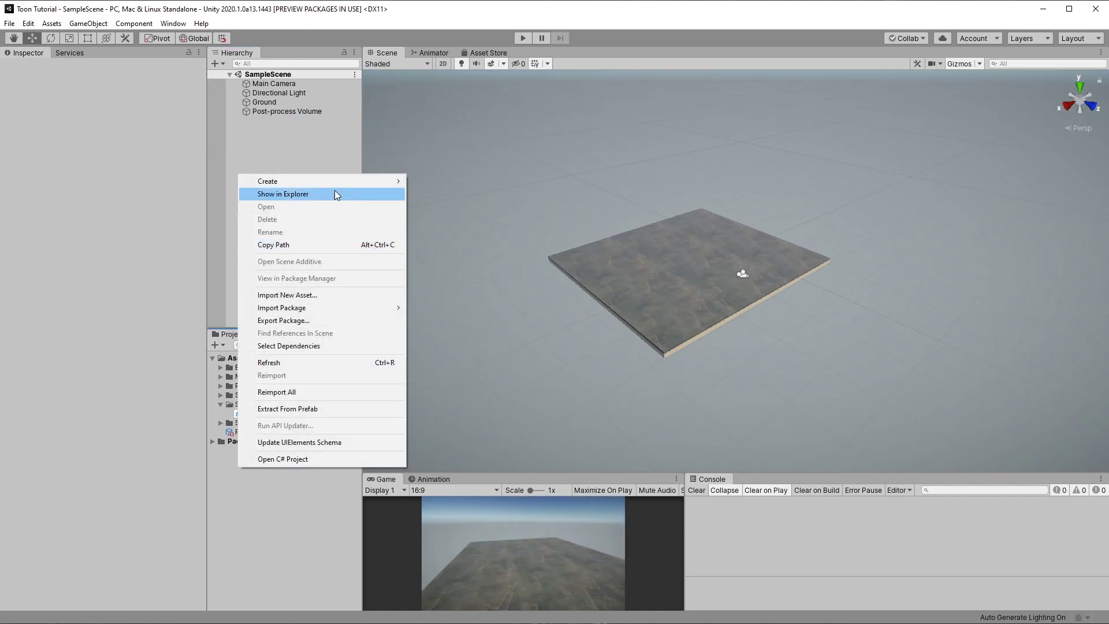
Create a Toon Shader folder and import Gradients, Suzanne Model and ToonHelper into it
{"action": "mouse_move", "coordinate": [347, 181]}
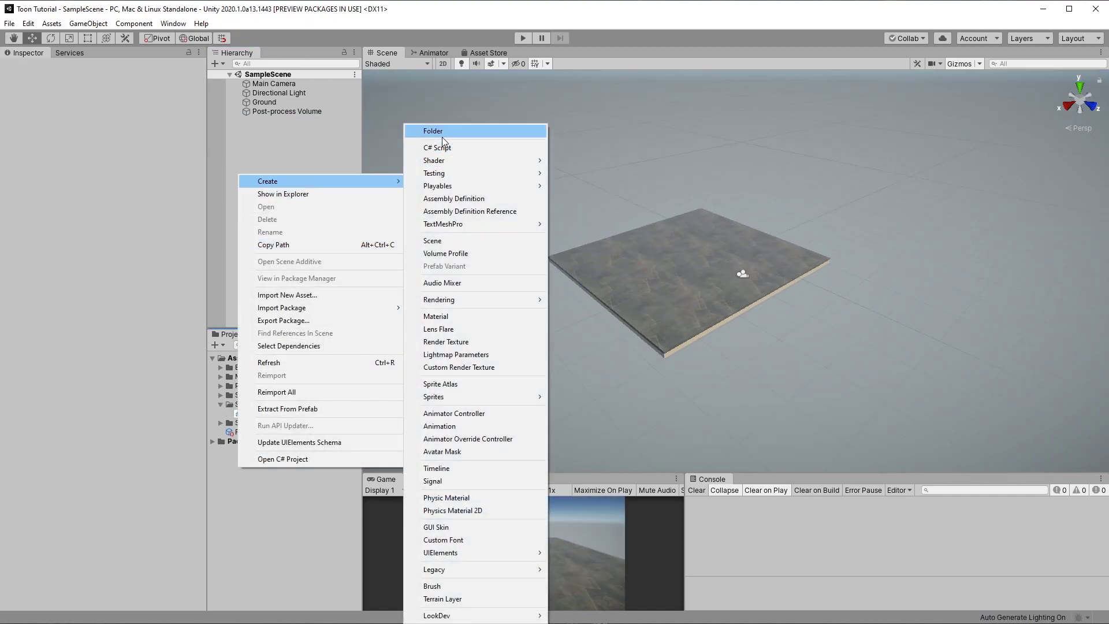
{"action": "left_click", "coordinate": [442, 136]}
{"action": "type", "text": "Toon Shader"}
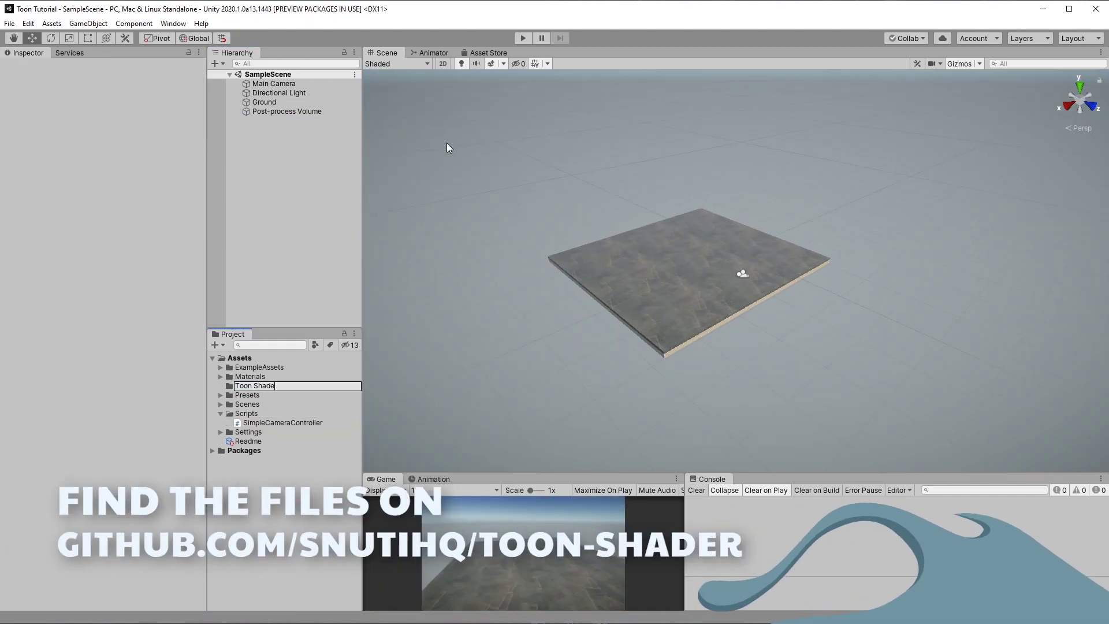
{"action": "key", "text": "Return"}
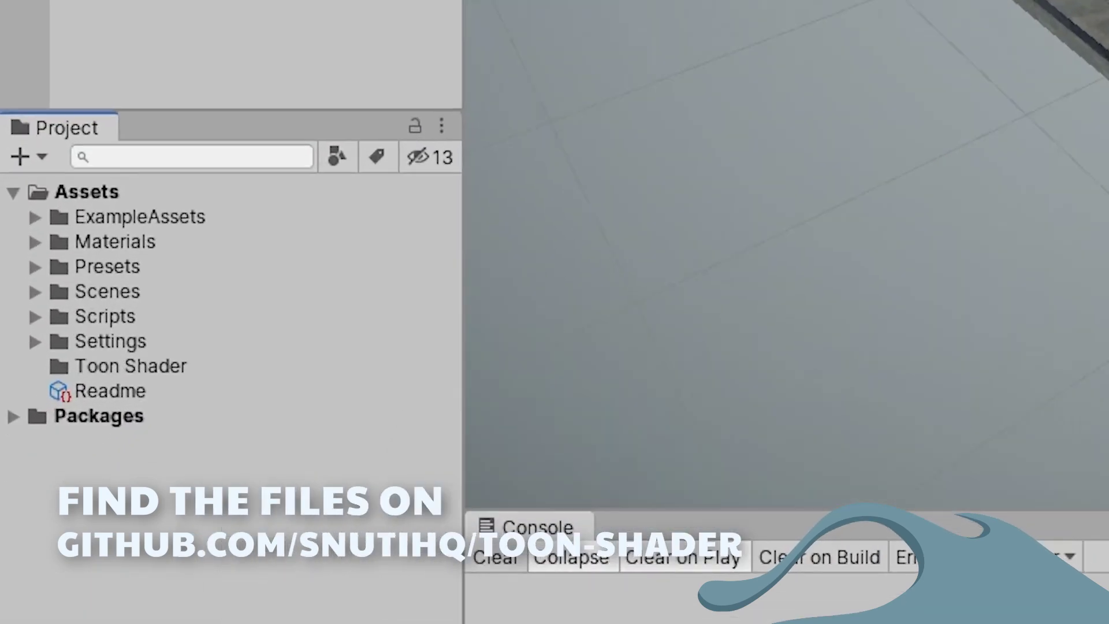
{"action": "left_click_drag", "start_coordinate": [656, 346], "coordinate": [46, 488]}
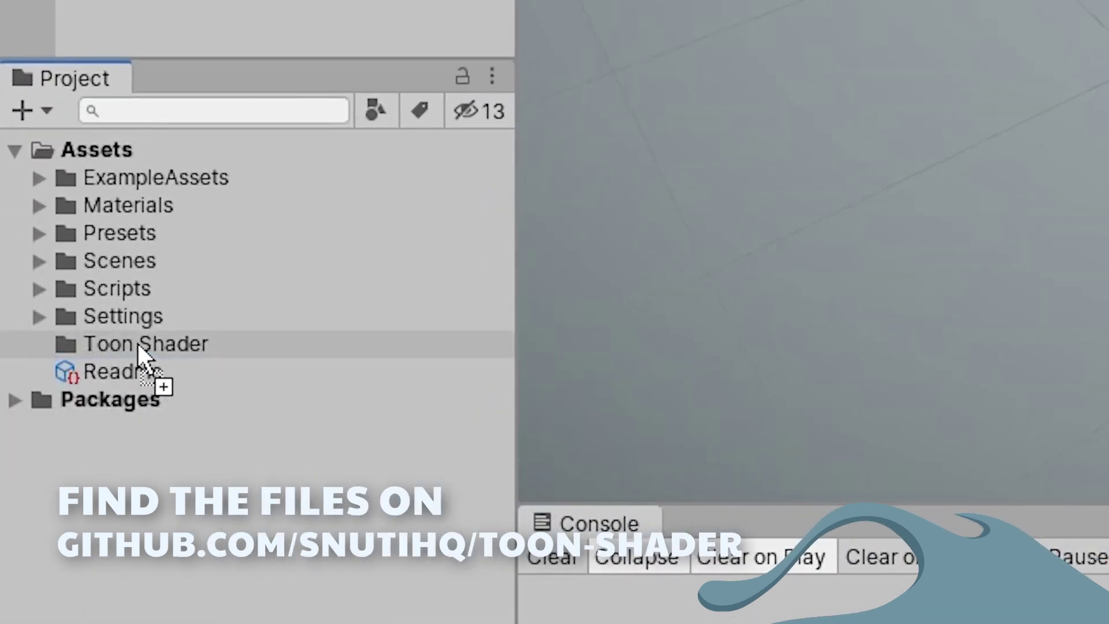
{"action": "left_click_drag", "start_coordinate": [137, 342], "coordinate": [138, 343]}
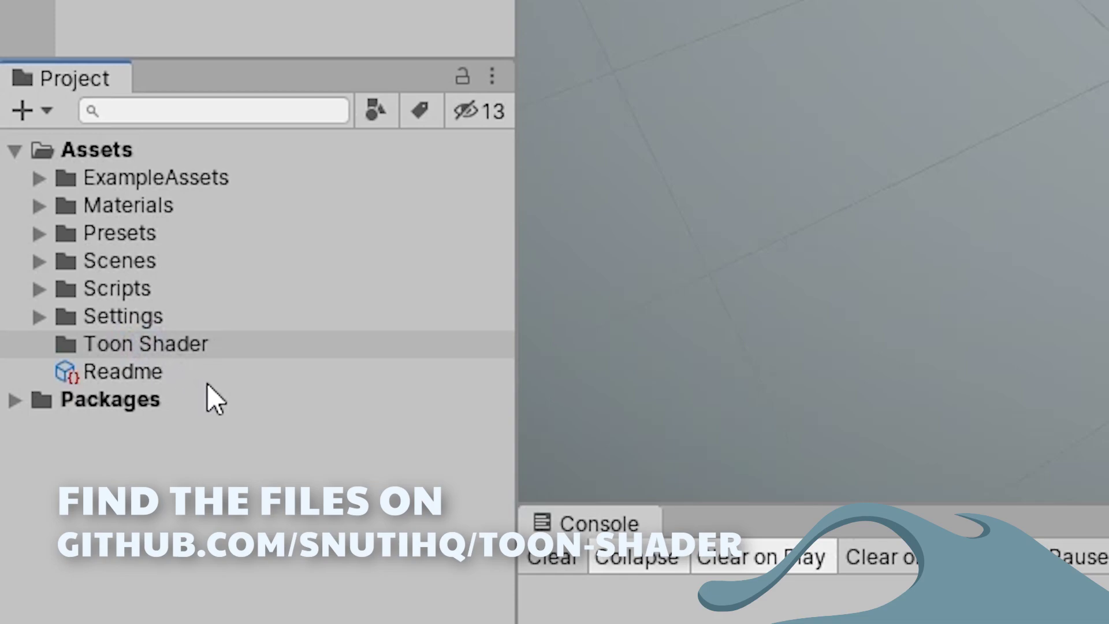
{"action": "left_click", "coordinate": [41, 344]}
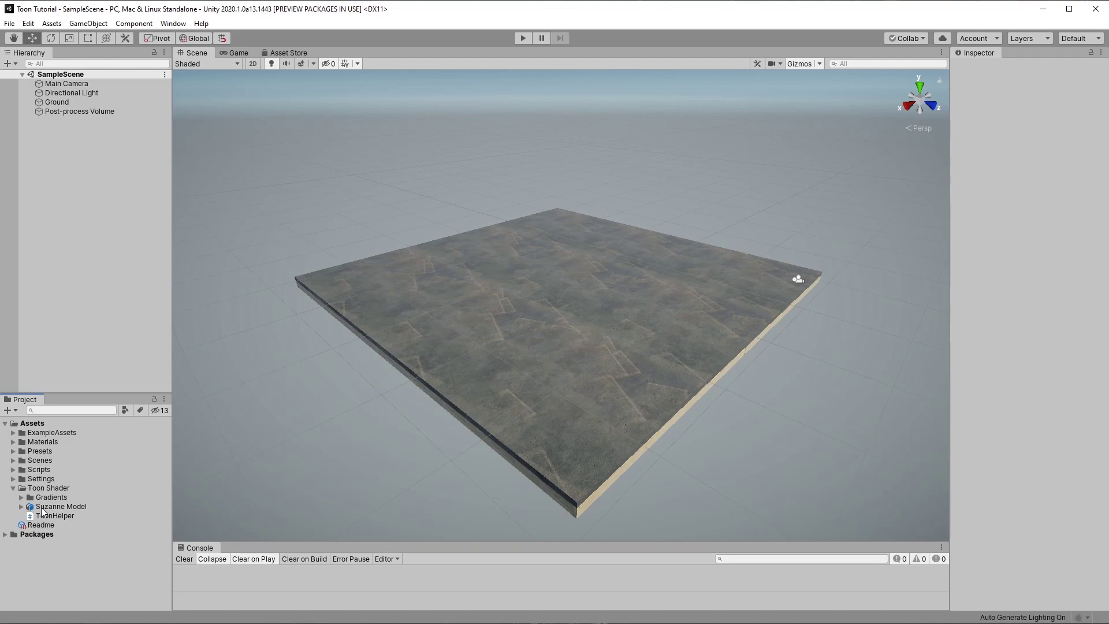
Place Suzanne Model in the scene and raise it above the ground
{"action": "left_click_drag", "start_coordinate": [41, 508], "coordinate": [570, 322]}
{"action": "left_click_drag", "start_coordinate": [574, 254], "coordinate": [722, 200]}
{"action": "scroll", "coordinate": [722, 199], "scroll_direction": "up", "scroll_amount": 5}
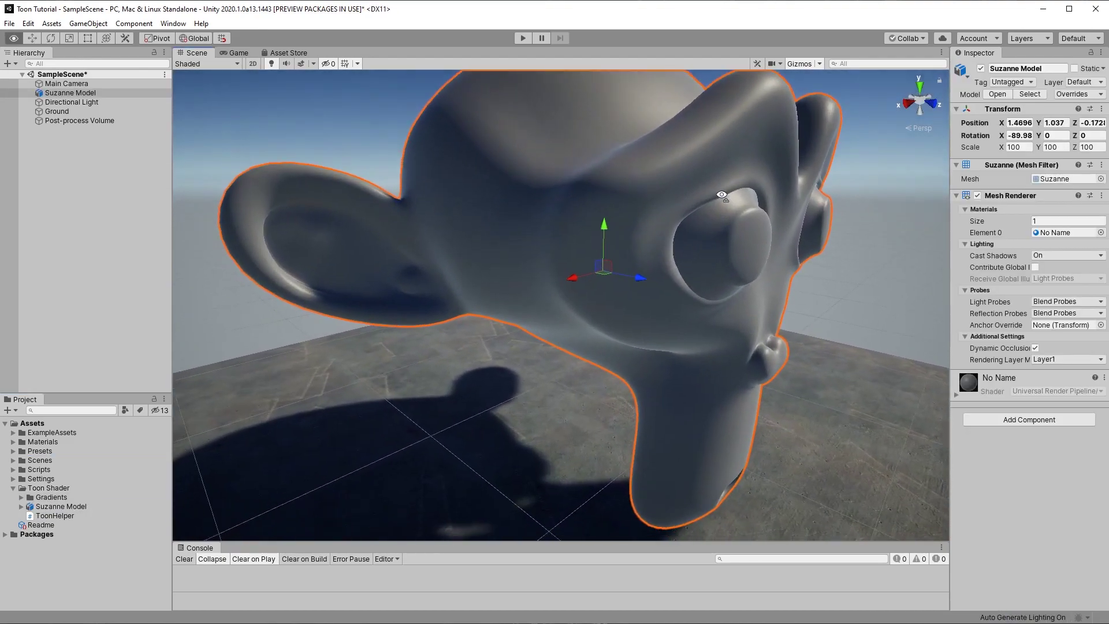
{"action": "scroll", "coordinate": [716, 199], "scroll_direction": "down", "scroll_amount": 3}
{"action": "scroll", "coordinate": [709, 198], "scroll_direction": "up", "scroll_amount": 2}
{"action": "scroll", "coordinate": [709, 198], "scroll_direction": "down", "scroll_amount": 2}
Attach the ToonHelper script to Suzanne, giving it Max Lights 6
{"action": "mouse_move", "coordinate": [709, 198]}
{"action": "left_mouse_down", "text": "alt"}
{"action": "mouse_move", "coordinate": [726, 188]}
{"action": "mouse_move", "coordinate": [727, 197]}
{"action": "left_mouse_up", "text": "alt"}
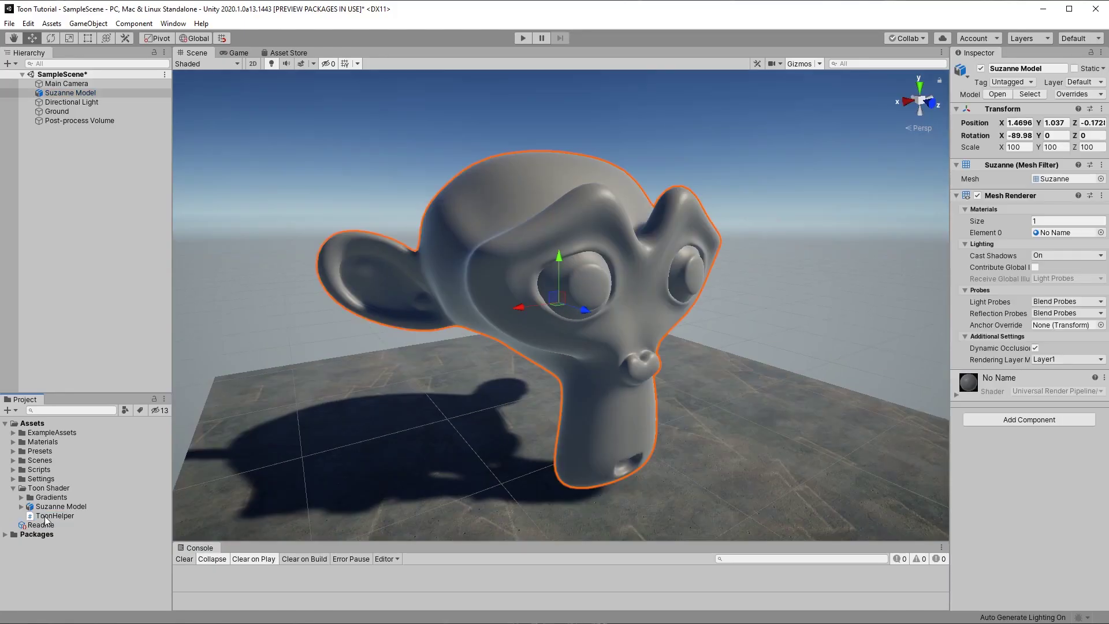
{"action": "left_click_drag", "start_coordinate": [45, 516], "coordinate": [507, 263]}
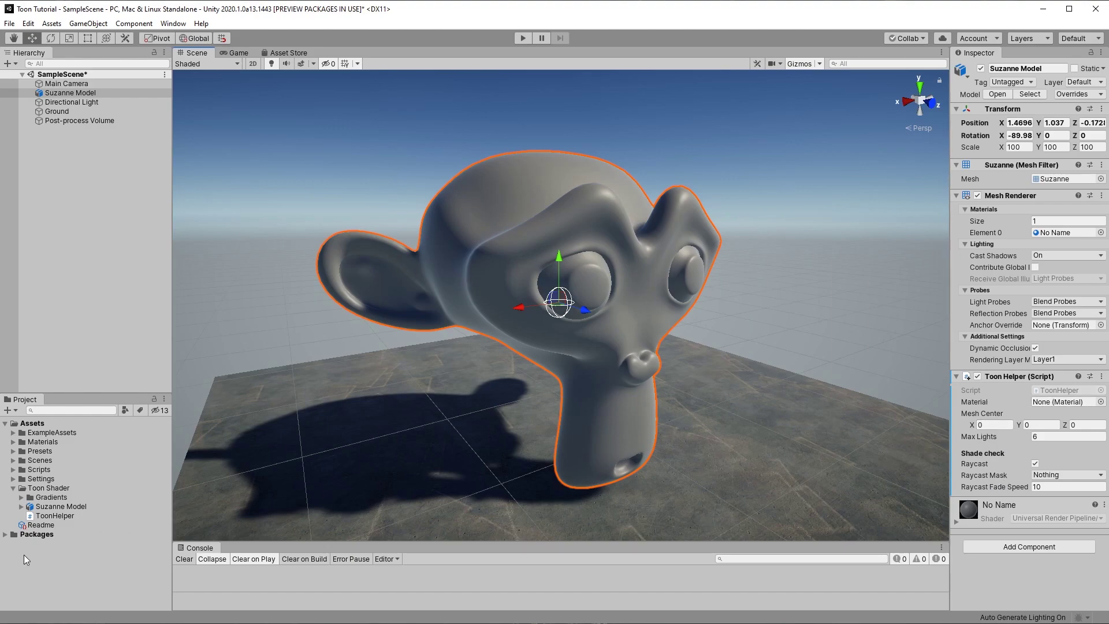
{"action": "right_click", "coordinate": [38, 488]}
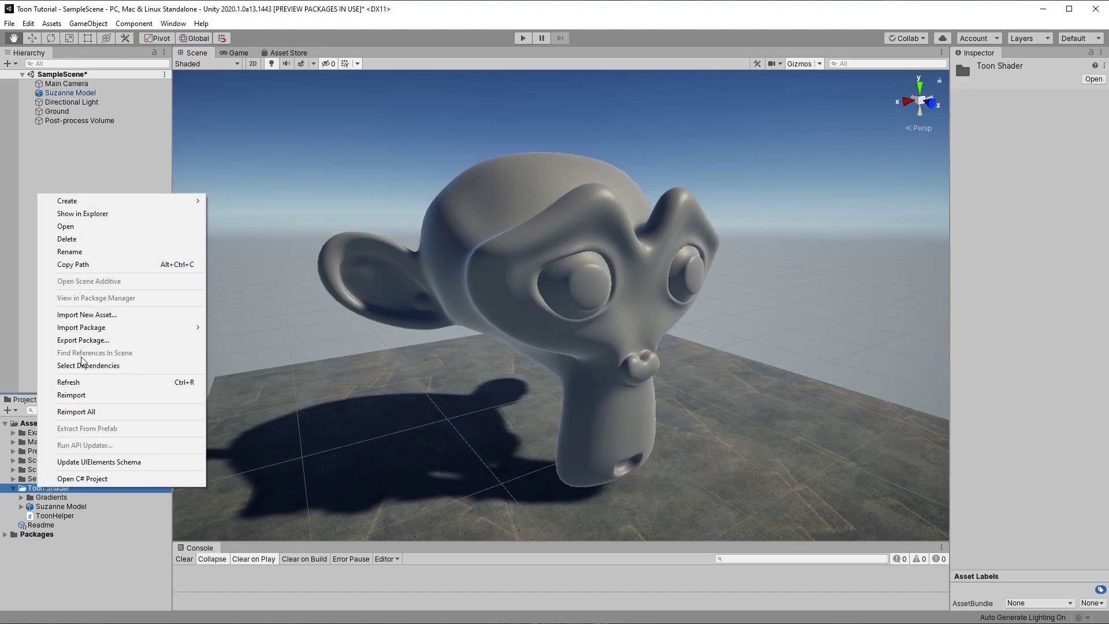
Create an Unlit Shader Graph named Toon Shader in the Toon Shader folder
{"action": "mouse_move", "coordinate": [141, 202]}
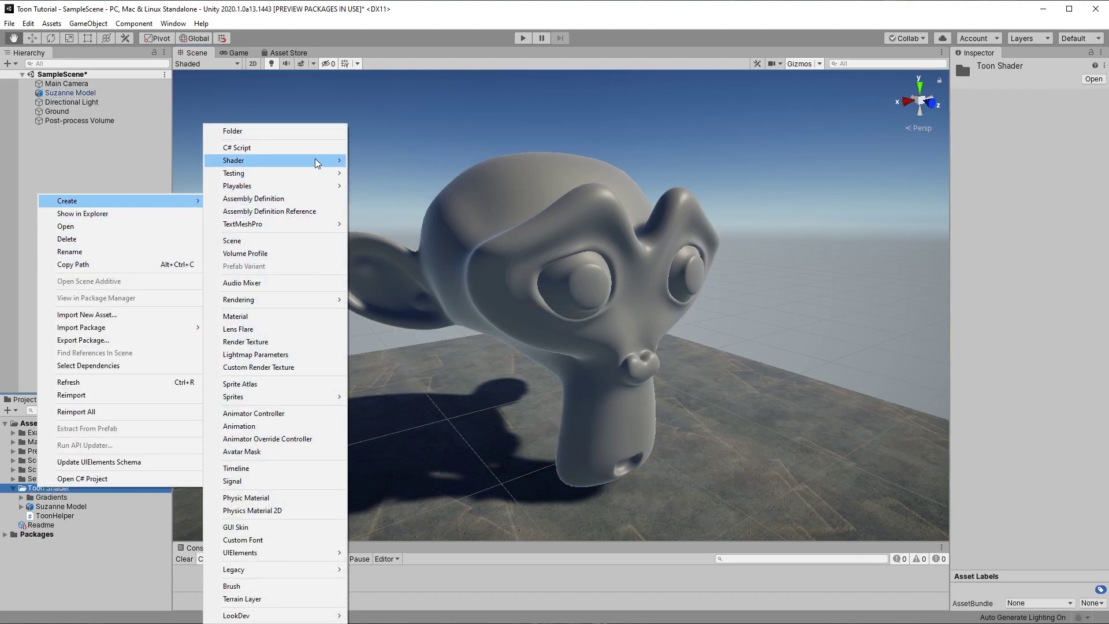
{"action": "mouse_move", "coordinate": [322, 166]}
{"action": "left_click", "coordinate": [381, 241]}
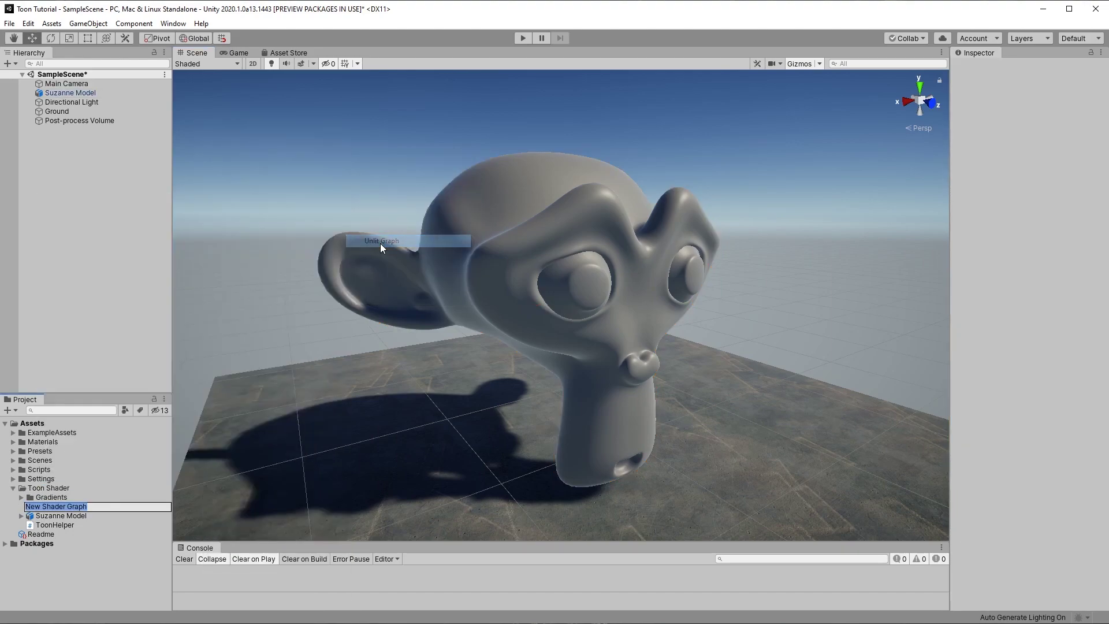
{"action": "type", "text": "Toon Shader"}
{"action": "key", "text": "Return"}
Create a material from the Toon Shader graph named Suzanne Material
{"action": "right_click", "coordinate": [115, 403]}
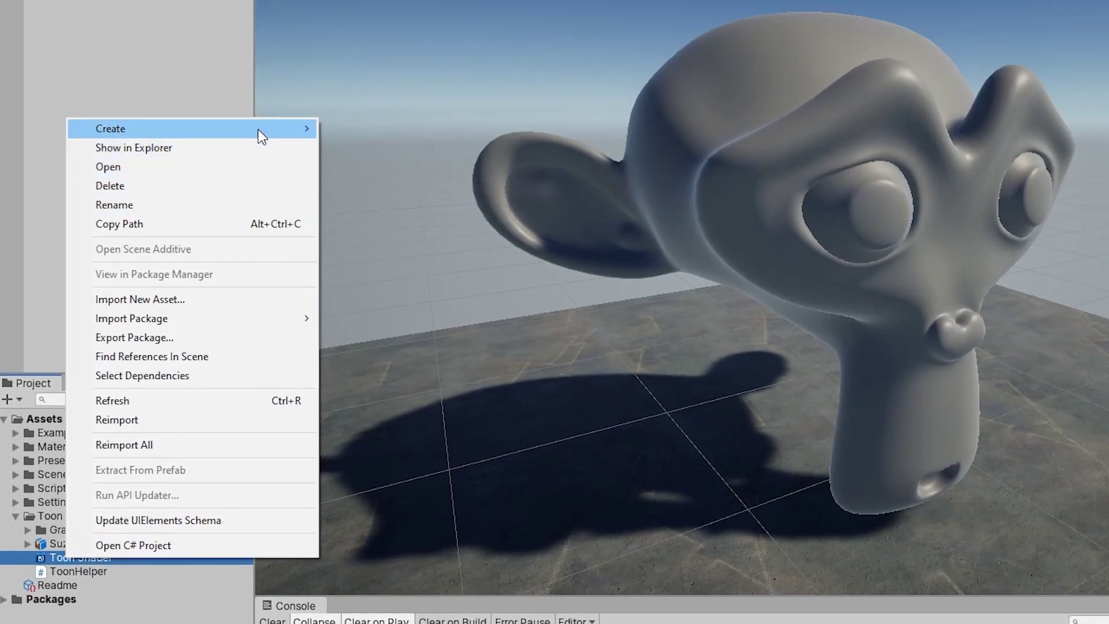
{"action": "mouse_move", "coordinate": [260, 131]}
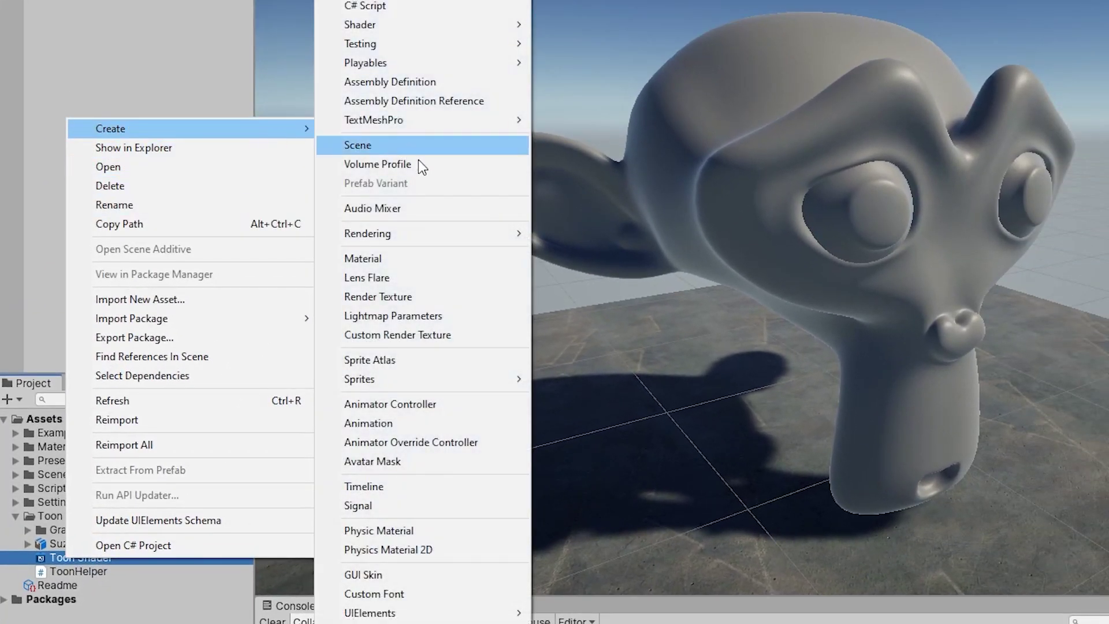
{"action": "left_click", "coordinate": [403, 267]}
{"action": "type", "text": "Suzanne"}
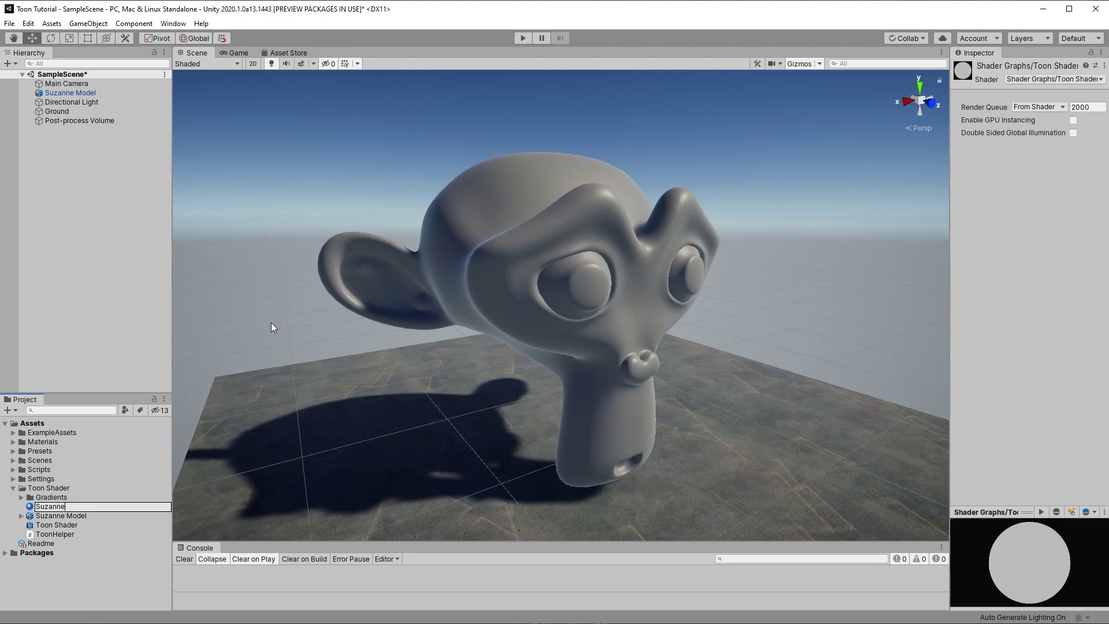
{"action": "type", "text": " Material"}
{"action": "key", "text": "Return"}
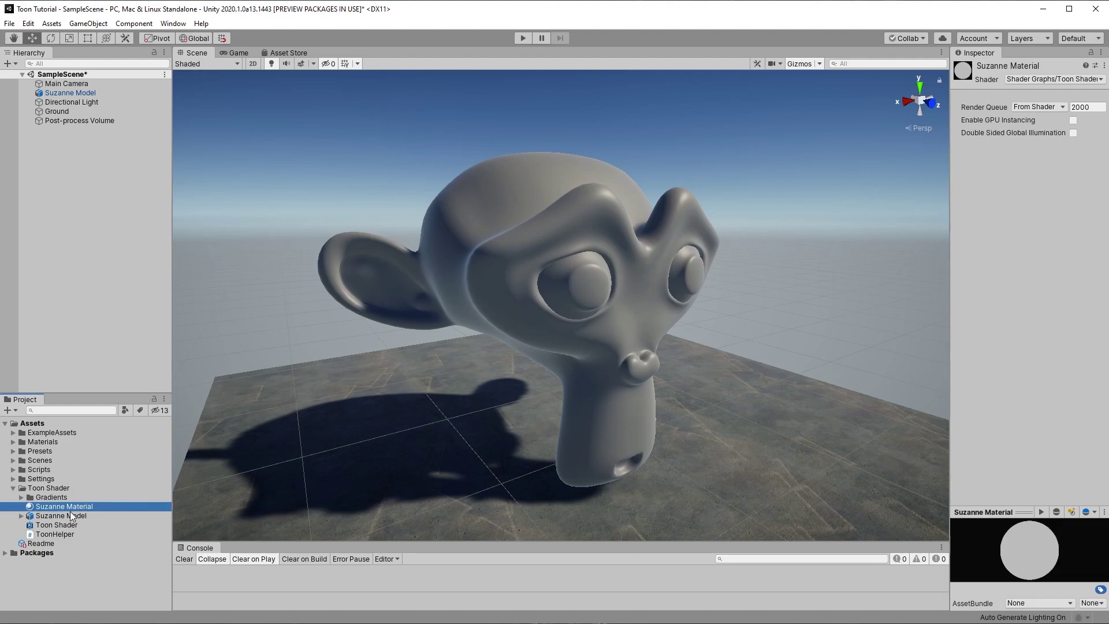
Apply Suzanne Material to Suzanne and to its Toon Helper's Material field
{"action": "left_click_drag", "start_coordinate": [78, 507], "coordinate": [510, 281]}
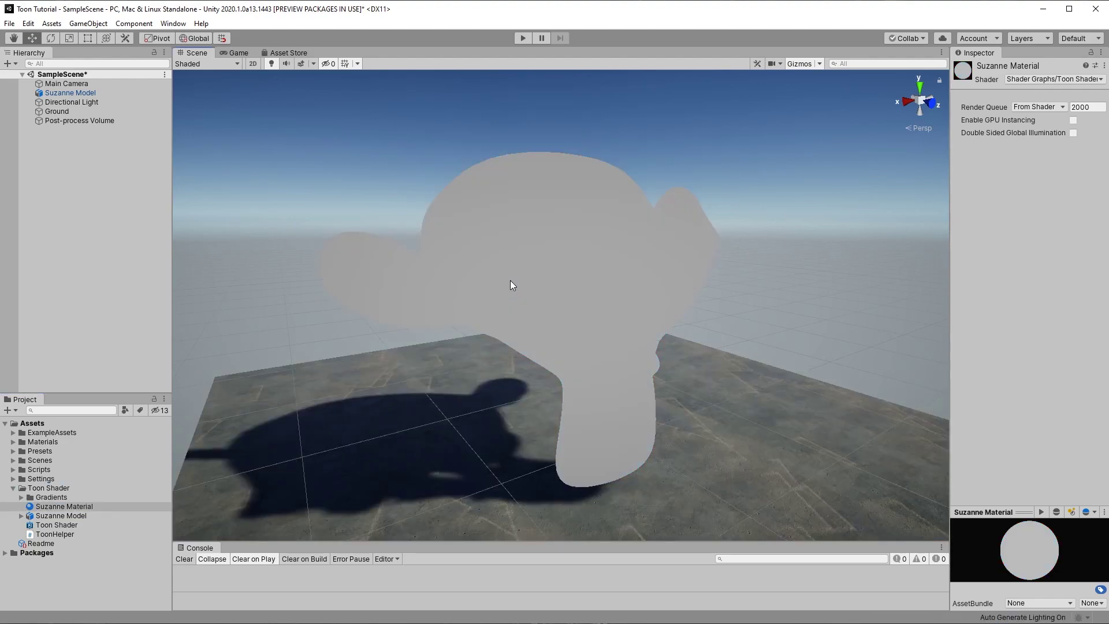
{"action": "left_click", "coordinate": [549, 306]}
{"action": "left_click_drag", "start_coordinate": [49, 507], "coordinate": [1052, 405]}
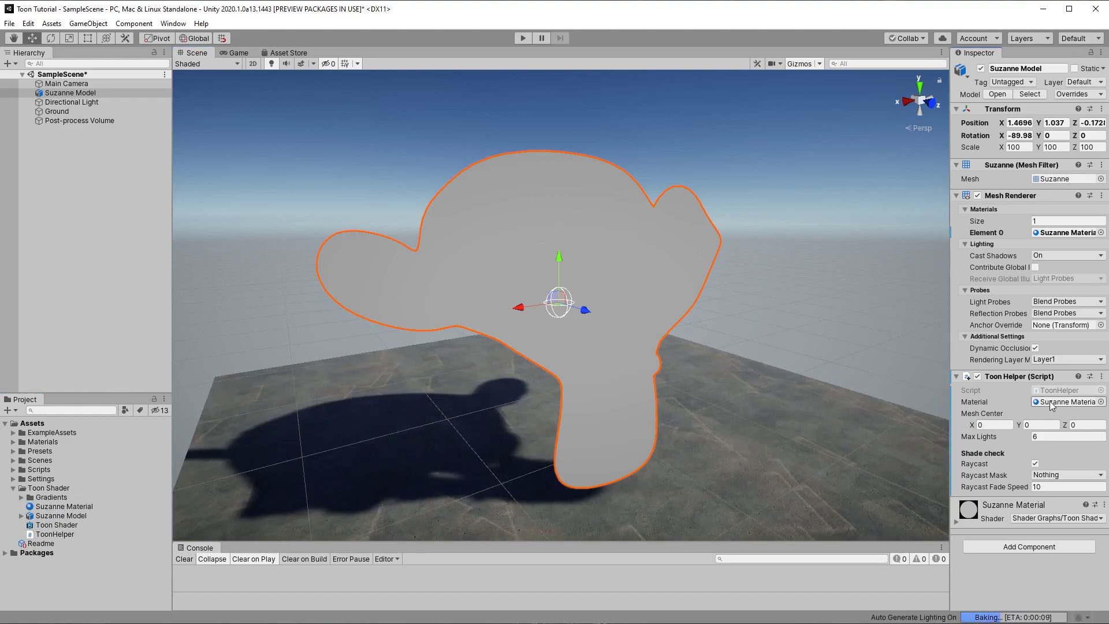
Open the Toon Shader graph, hide its main preview, and dock it beside the Scene view
{"action": "double_click", "coordinate": [48, 526]}
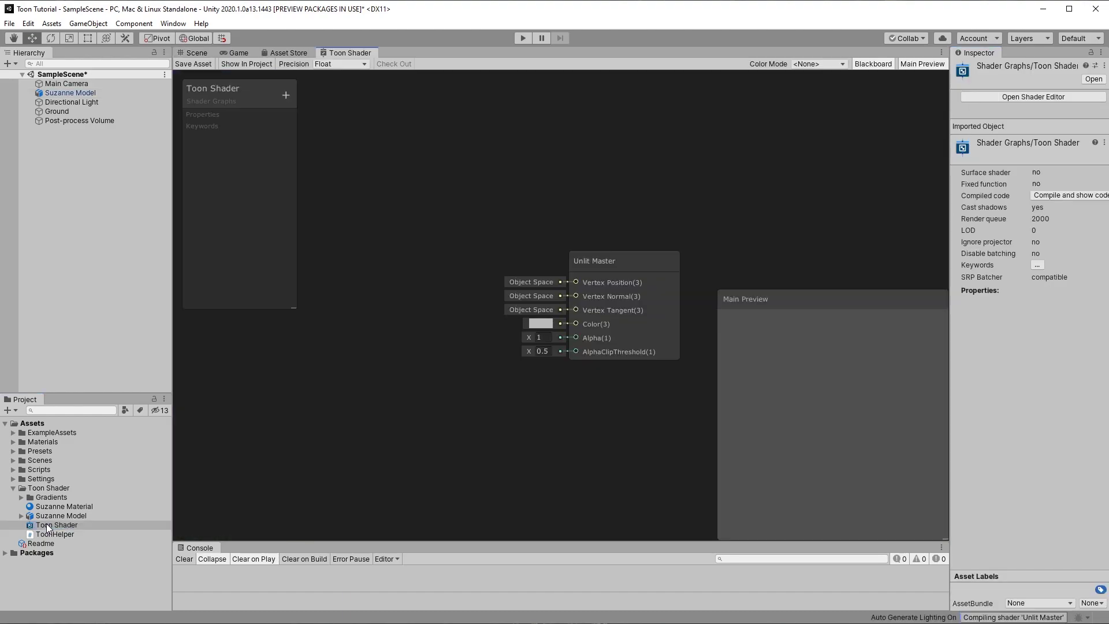
{"action": "left_click", "coordinate": [921, 64]}
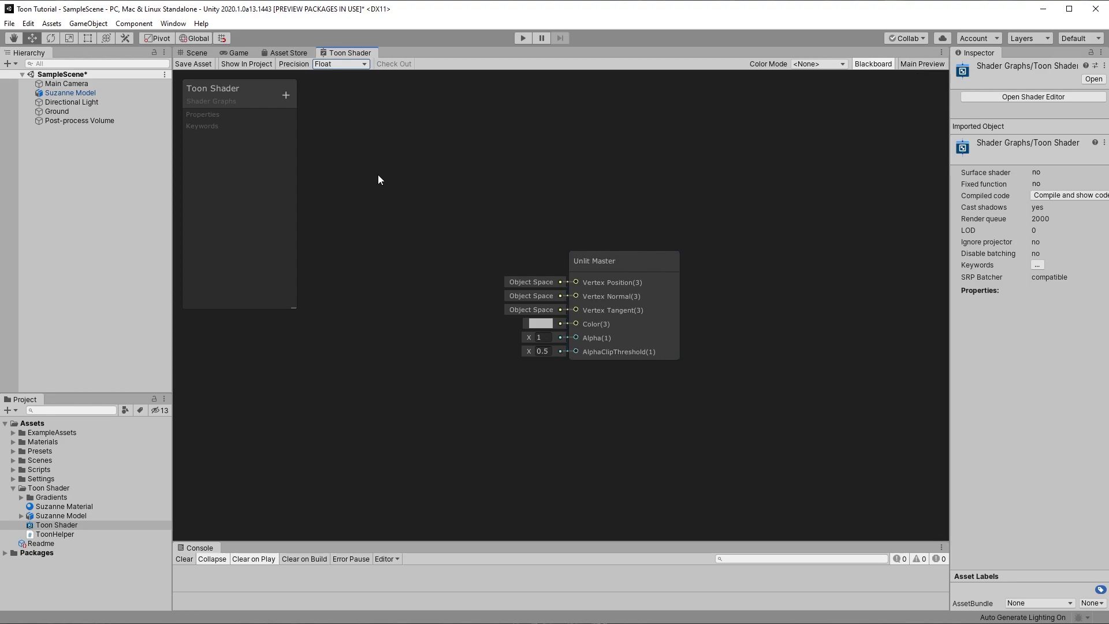
{"action": "left_click_drag", "start_coordinate": [171, 216], "coordinate": [135, 217]}
{"action": "left_click_drag", "start_coordinate": [318, 56], "coordinate": [224, 255]}
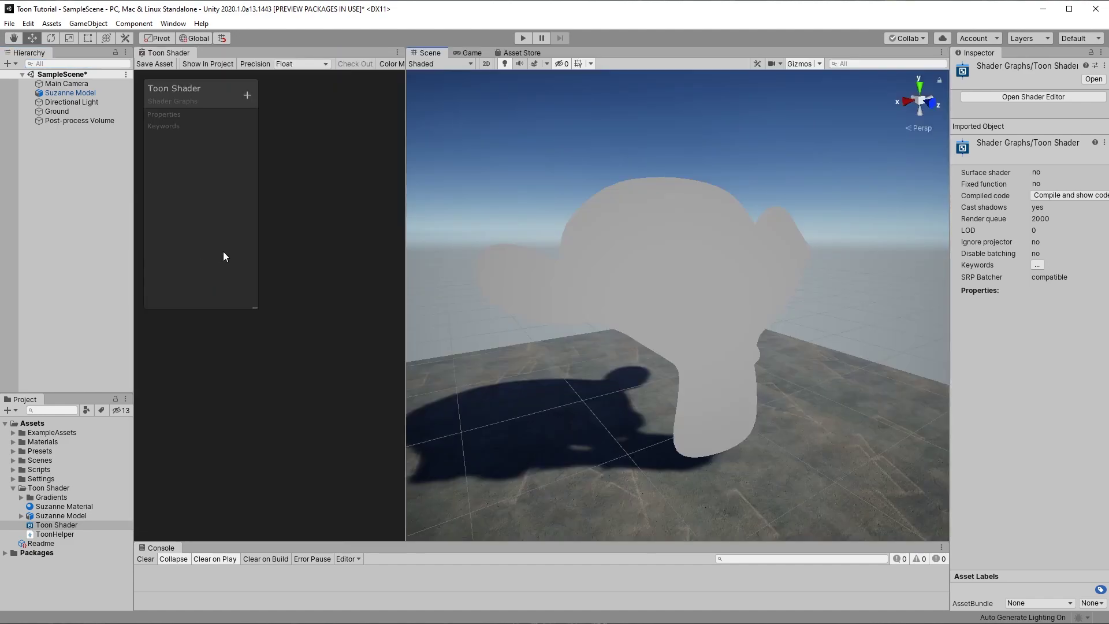
{"action": "left_click_drag", "start_coordinate": [403, 251], "coordinate": [673, 230]}
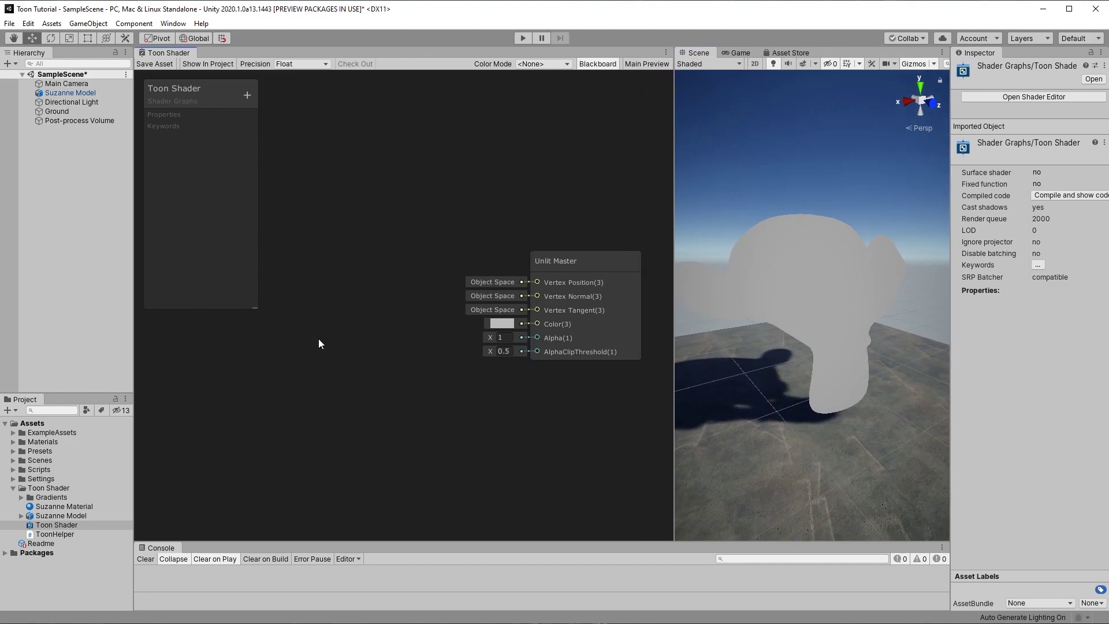
Add a Vector3 property 'Light 1 Dir' and a Color property 'Light 1 Color'
{"action": "left_click", "coordinate": [248, 95]}
{"action": "left_click", "coordinate": [267, 127]}
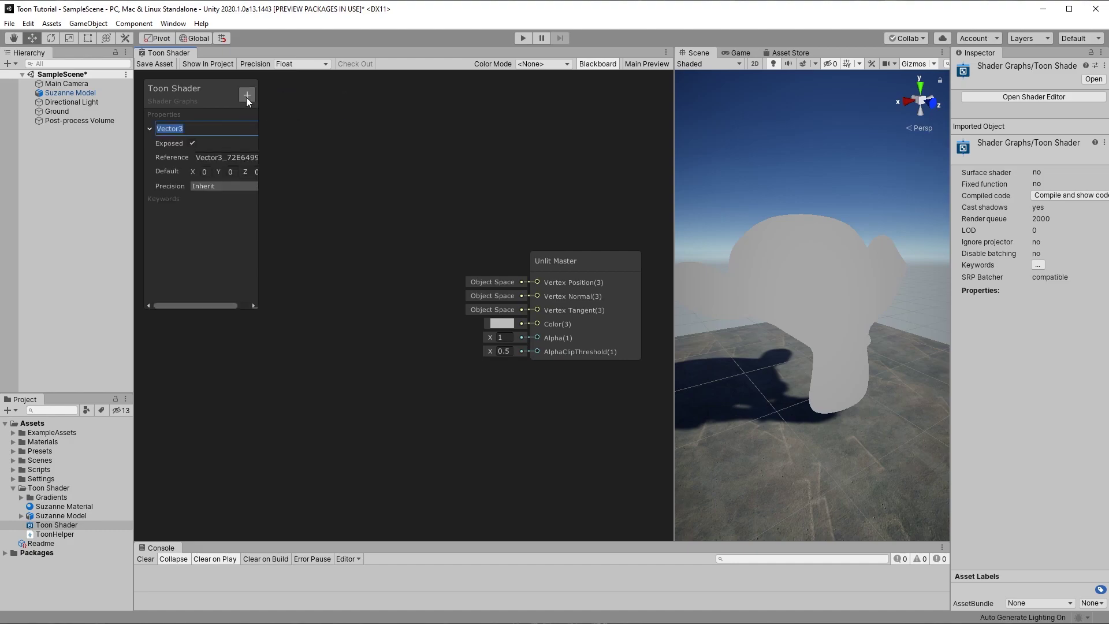
{"action": "type", "text": "Light 1 Dir"}
{"action": "left_click", "coordinate": [246, 96]}
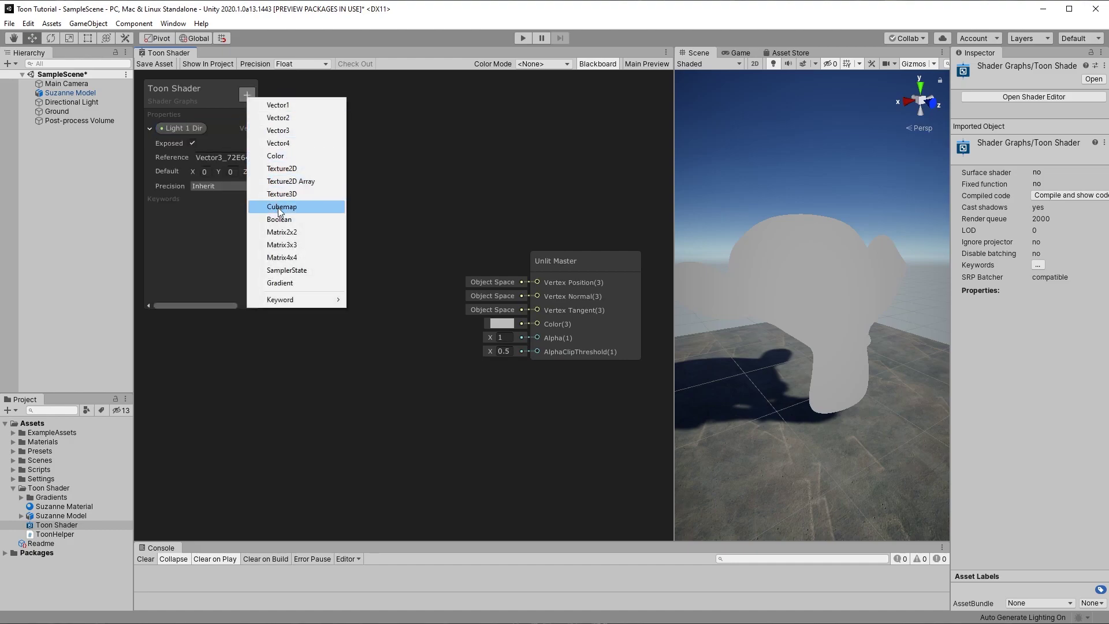
{"action": "left_click", "coordinate": [276, 155]}
{"action": "type", "text": "Light 1 Color"}
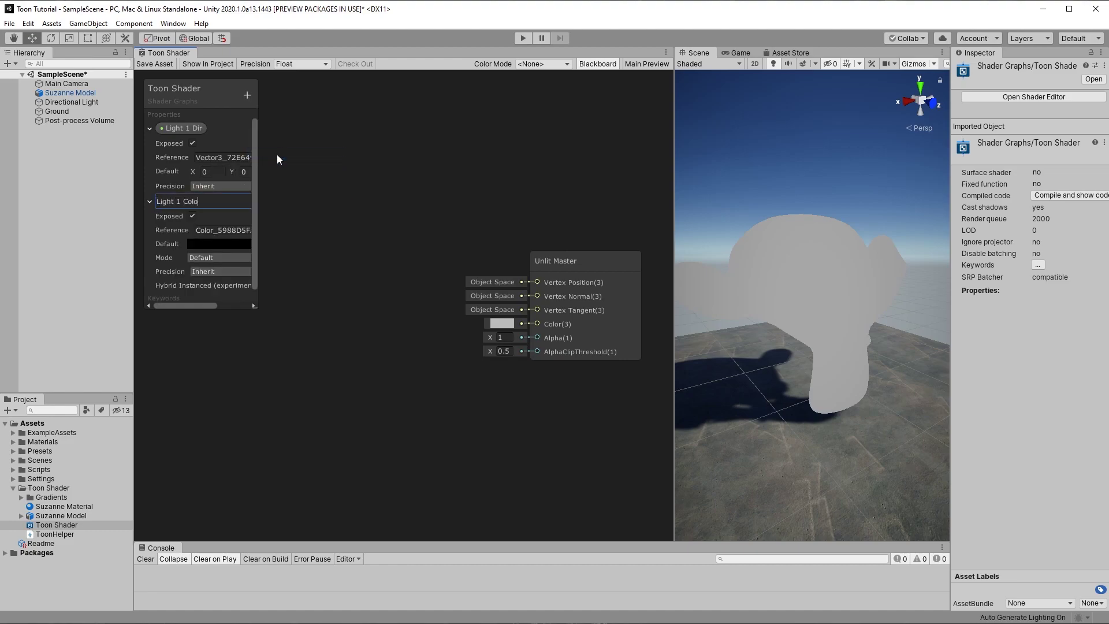
{"action": "key", "text": "Return"}
{"action": "left_click_drag", "start_coordinate": [255, 307], "coordinate": [312, 526]}
Set references to _L1_dir and _L1_color, expose Light 1 Color, and save the asset
{"action": "left_click", "coordinate": [292, 156]}
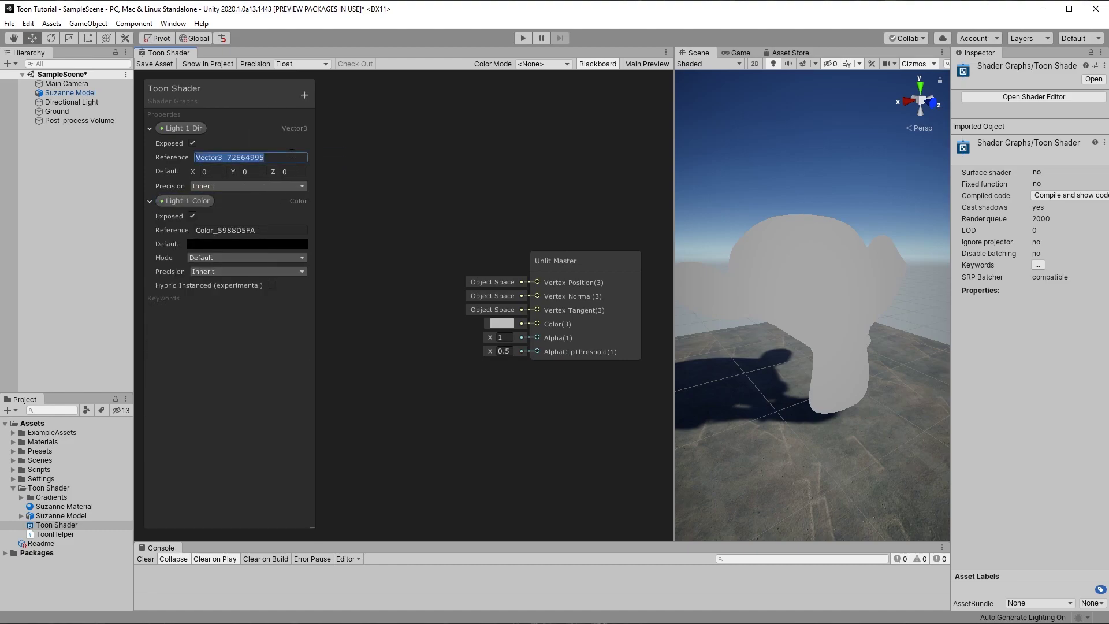
{"action": "type", "text": "_L1_dir"}
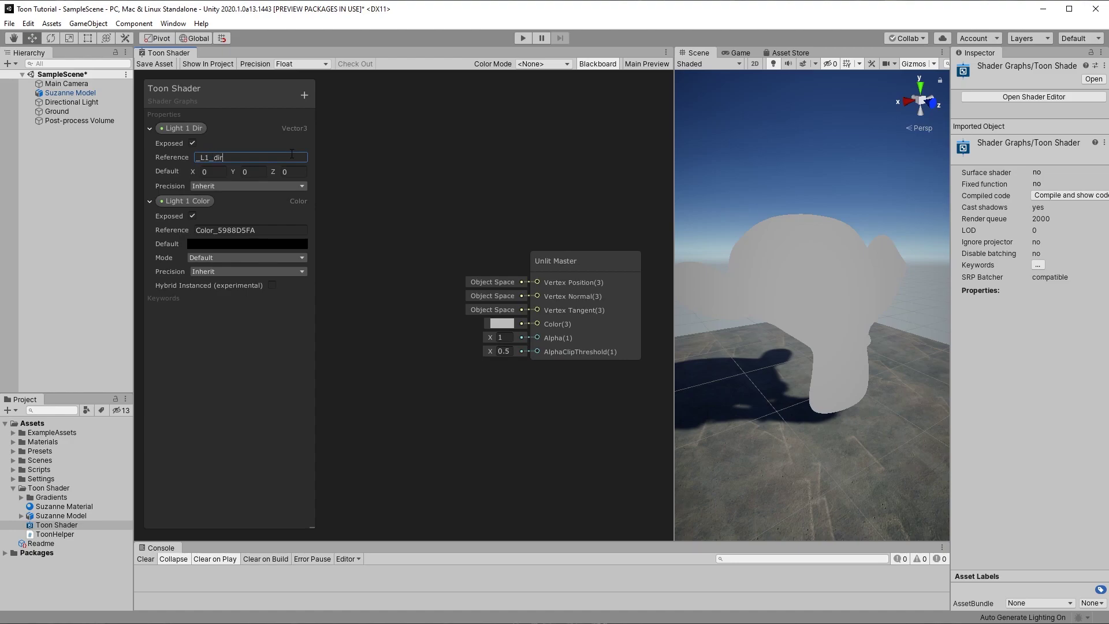
{"action": "left_click", "coordinate": [259, 229]}
{"action": "type", "text": "_"}
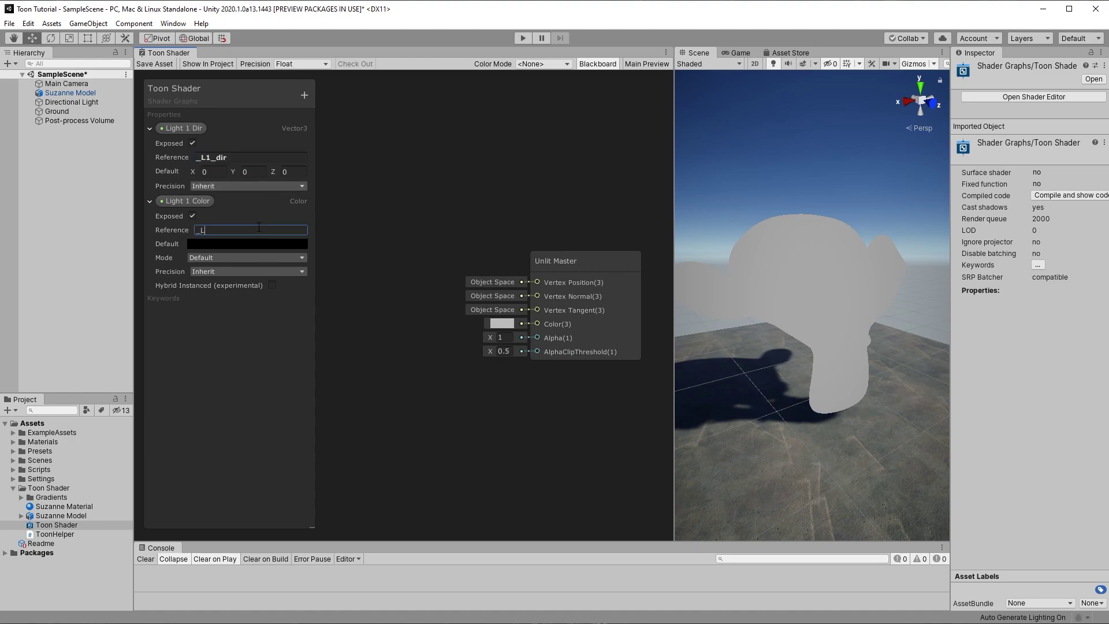
{"action": "type", "text": "L1_color"}
{"action": "key", "text": "Return"}
{"action": "left_click", "coordinate": [191, 215]}
{"action": "left_click", "coordinate": [152, 64]}
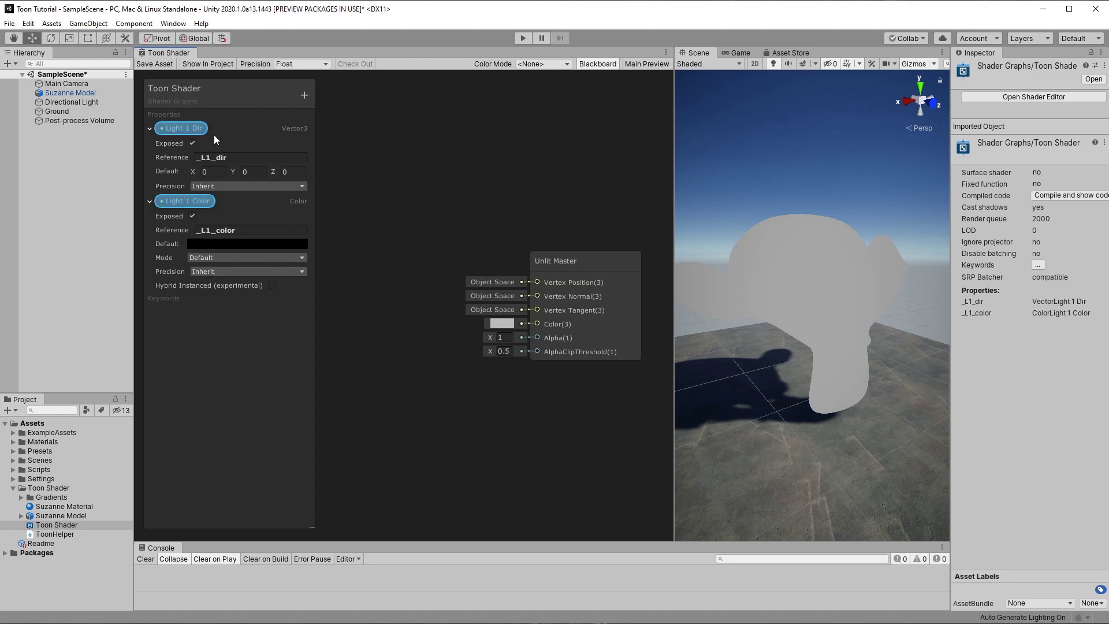
Place the Light 1 Dir property and a Normal Vector node in the graph
{"action": "left_click_drag", "start_coordinate": [182, 130], "coordinate": [359, 217]}
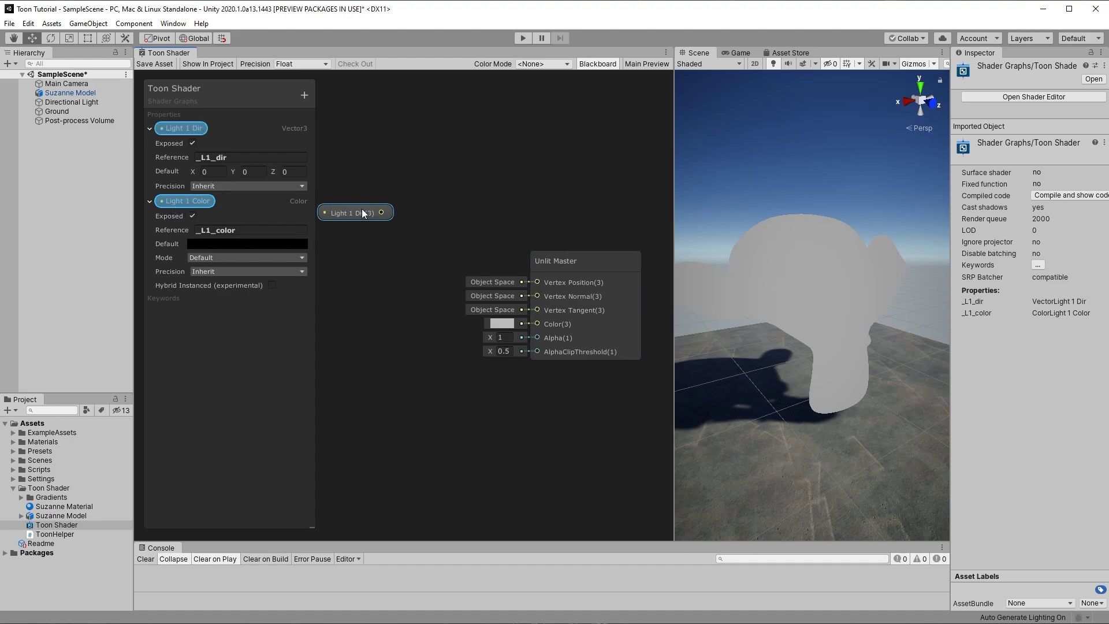
{"action": "left_click_drag", "start_coordinate": [361, 211], "coordinate": [365, 246]}
{"action": "left_click", "coordinate": [587, 65]}
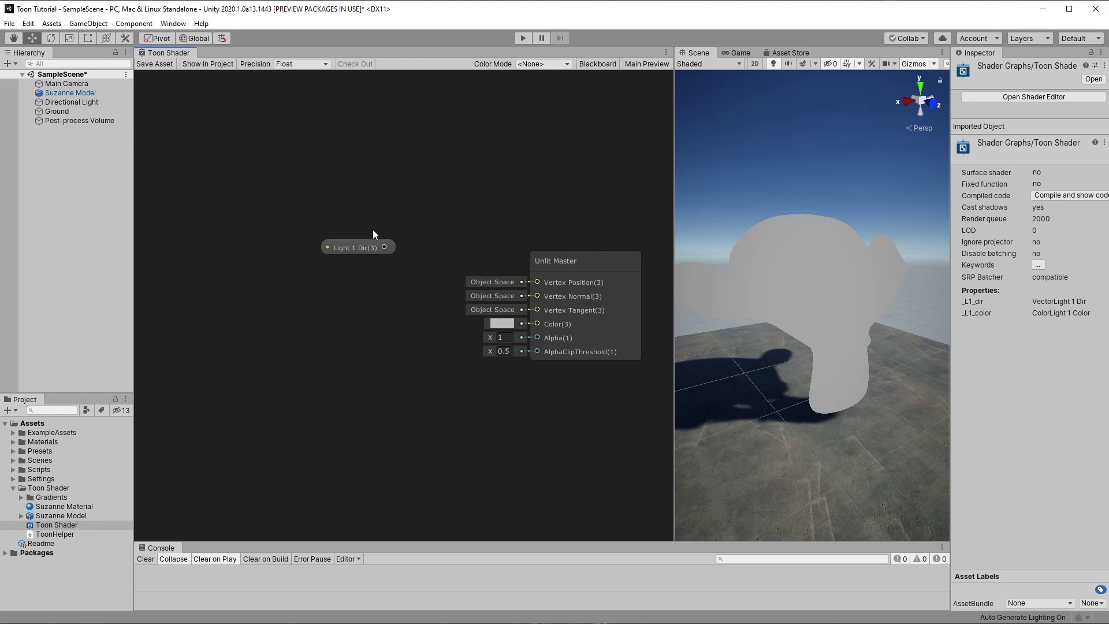
{"action": "left_click_drag", "start_coordinate": [359, 247], "coordinate": [222, 347]}
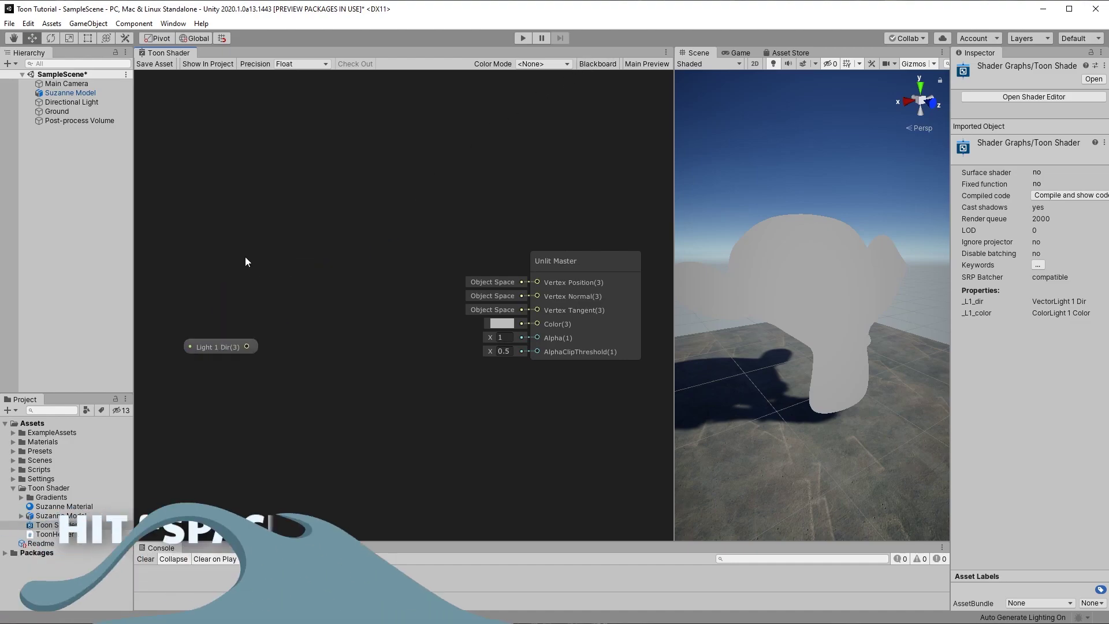
{"action": "key", "text": "space"}
{"action": "type", "text": "normal vector"}
{"action": "key", "text": "Return"}
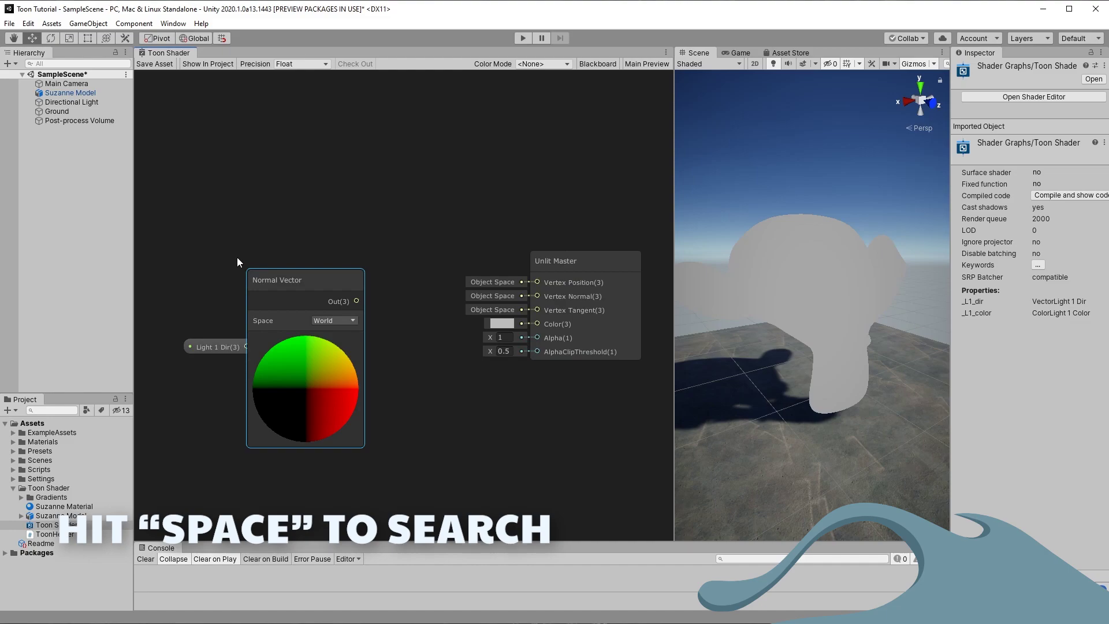
{"action": "left_click", "coordinate": [303, 332]}
{"action": "left_click_drag", "start_coordinate": [302, 328], "coordinate": [217, 314]}
Dot the normal with Light 1 Dir and feed the result into Unlit Master's Color
{"action": "left_click_drag", "start_coordinate": [270, 286], "coordinate": [377, 344]}
{"action": "type", "text": "dot"}
{"action": "key", "text": "Return"}
{"action": "left_click_drag", "start_coordinate": [272, 348], "coordinate": [340, 377]}
{"action": "left_click_drag", "start_coordinate": [362, 336], "coordinate": [320, 284]}
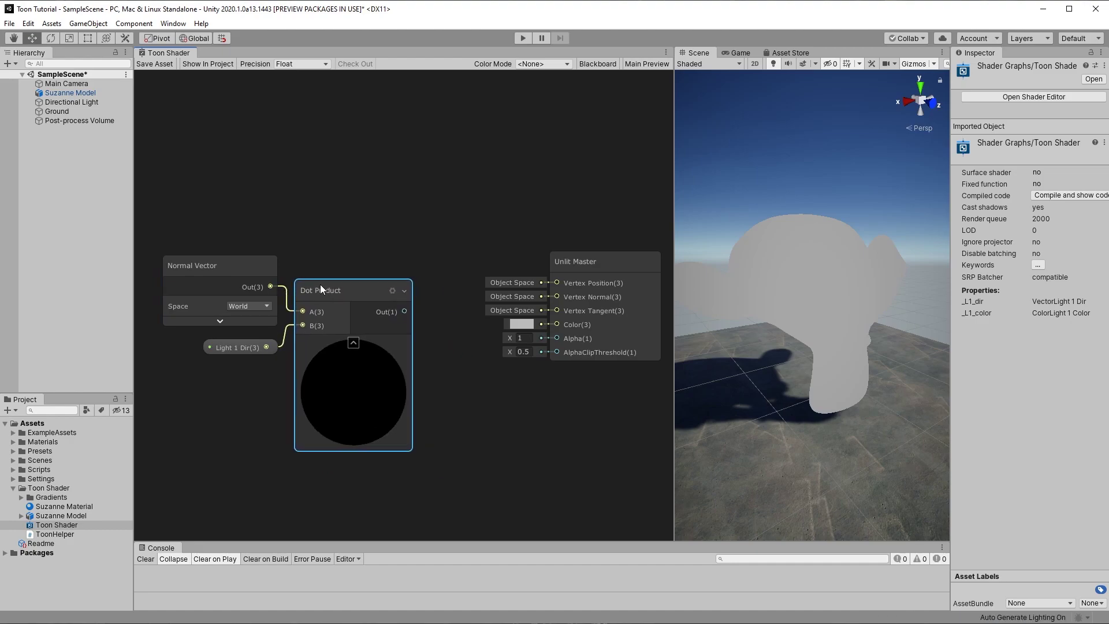
{"action": "left_click_drag", "start_coordinate": [405, 311], "coordinate": [556, 324]}
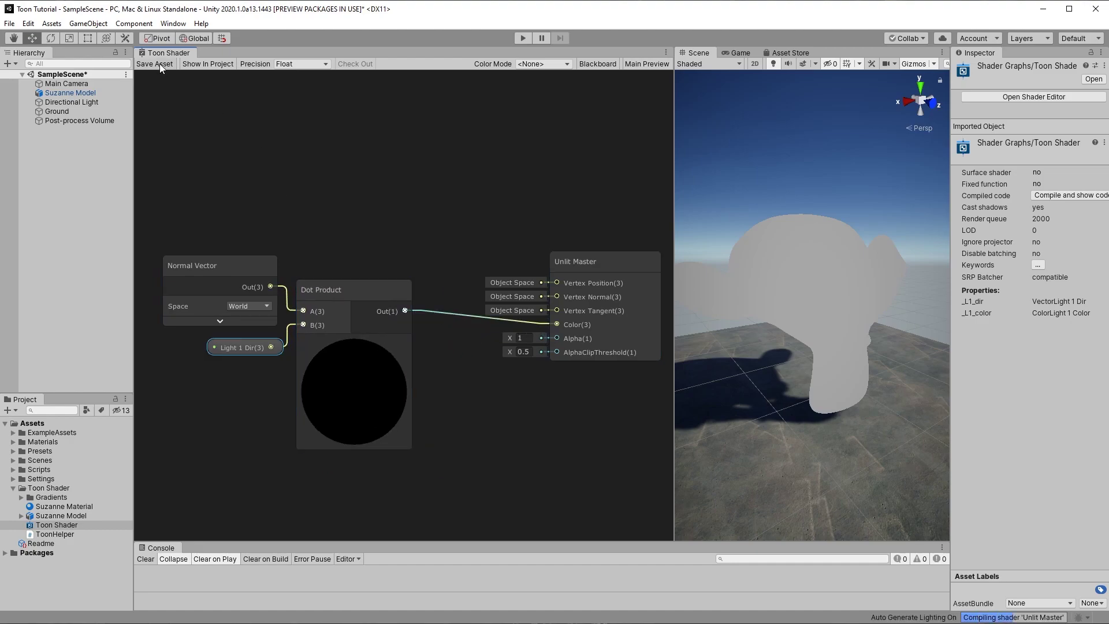
Save the graph and orbit around Suzanne to inspect her light-dependent shading
{"action": "key", "text": "ctrl+s"}
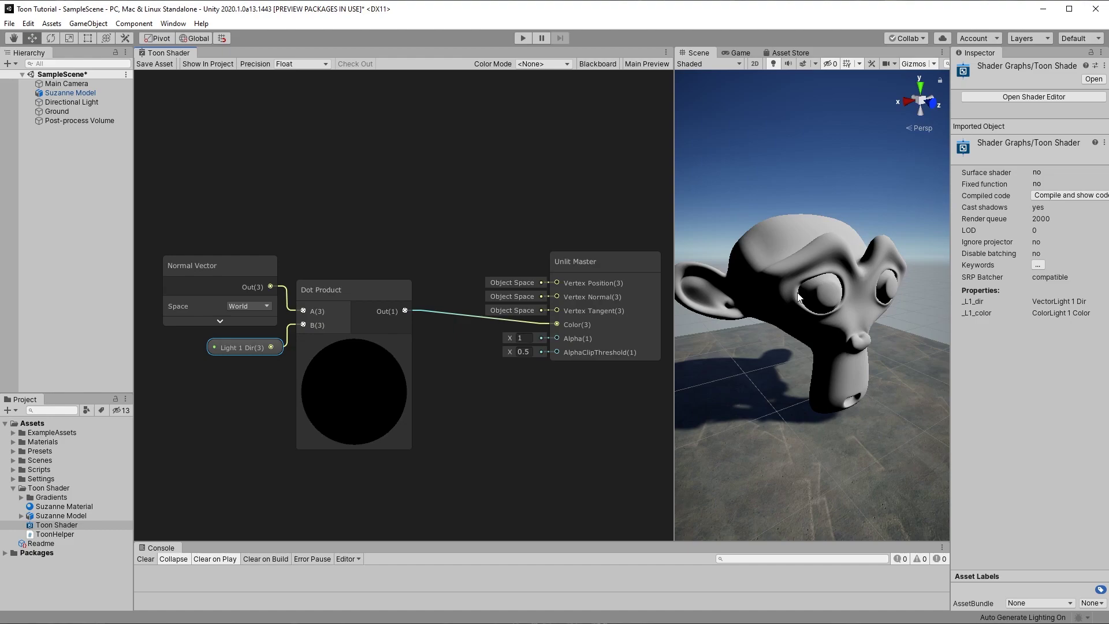
{"action": "left_click_drag", "start_coordinate": [797, 297], "coordinate": [839, 339], "text": "alt"}
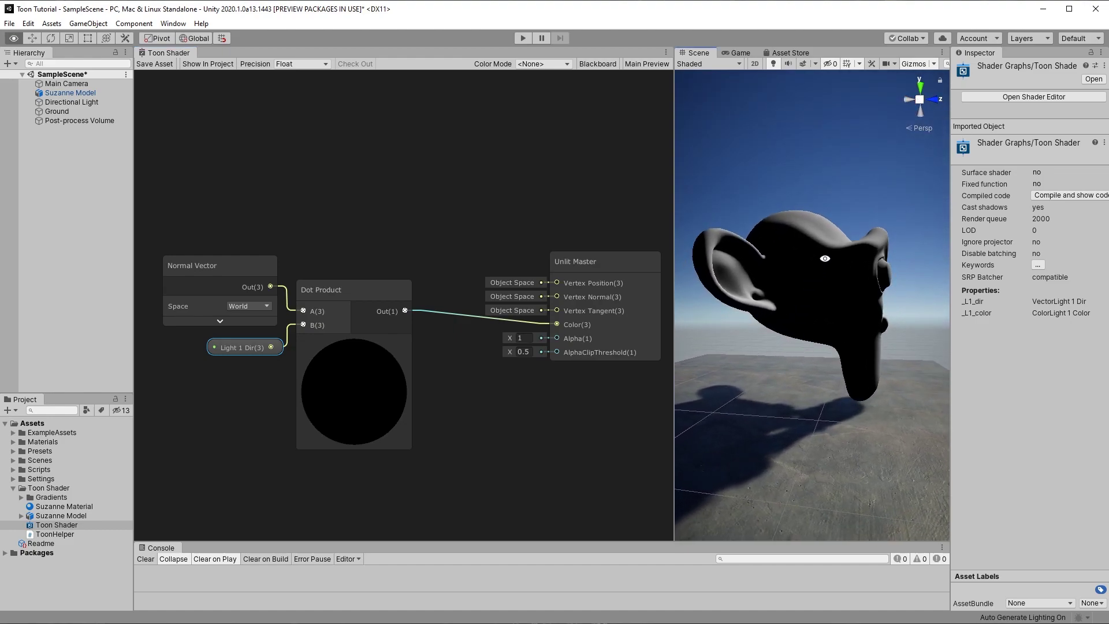
{"action": "left_click_drag", "start_coordinate": [837, 276], "coordinate": [810, 240], "text": "alt"}
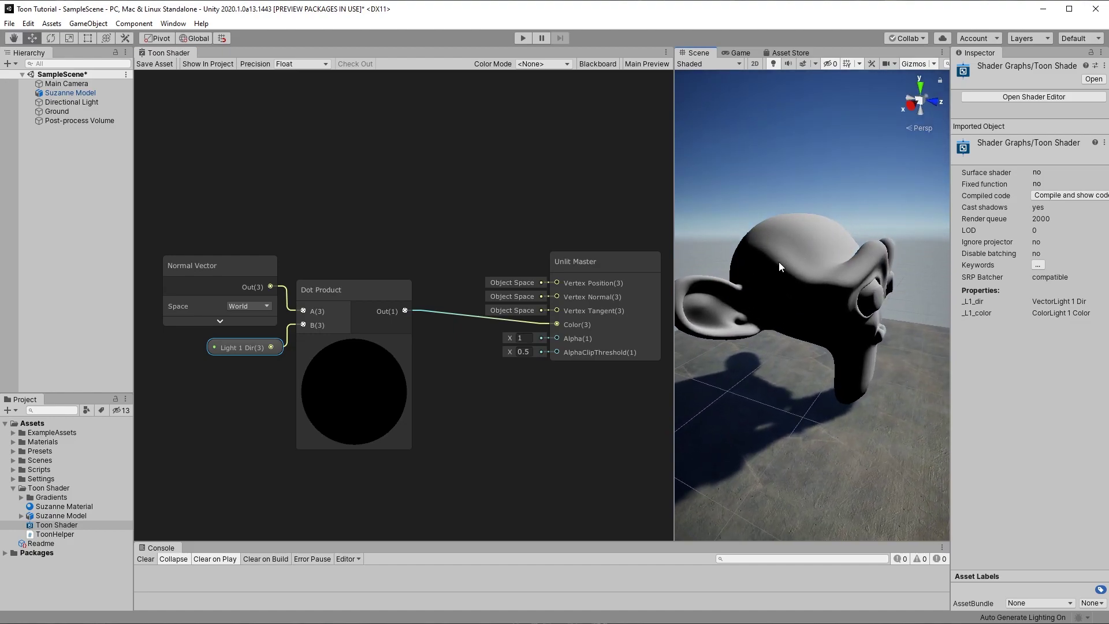
{"action": "left_click_drag", "start_coordinate": [782, 330], "coordinate": [851, 233], "text": "alt"}
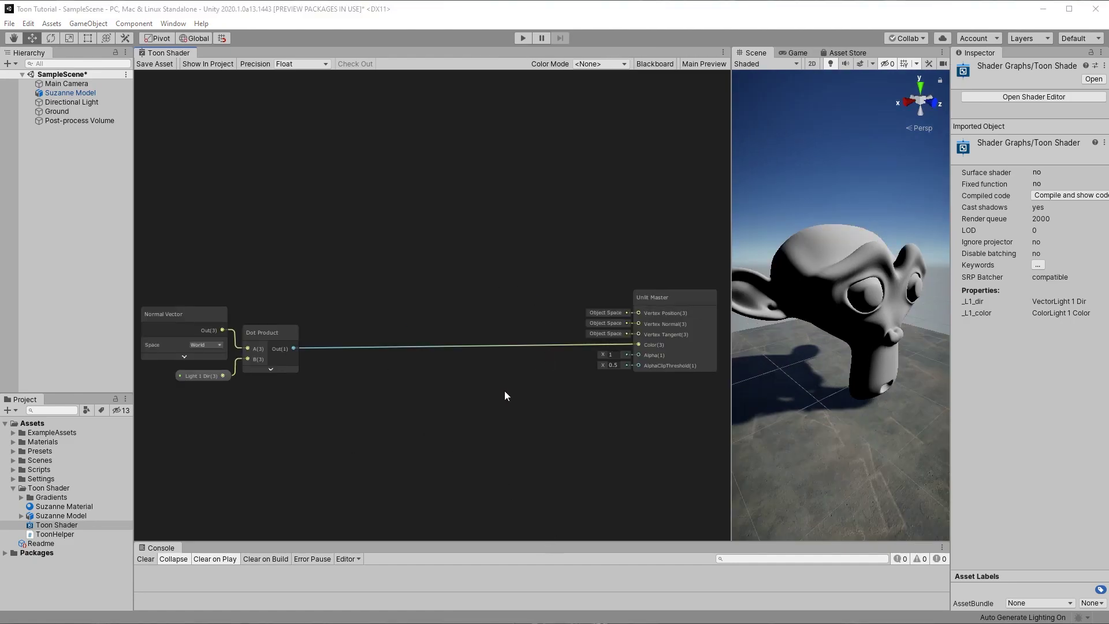
Add a Texture2D property 'Shading Gradient' with Gradient E2 as its default
{"action": "left_click", "coordinate": [653, 65]}
{"action": "left_click", "coordinate": [305, 95]}
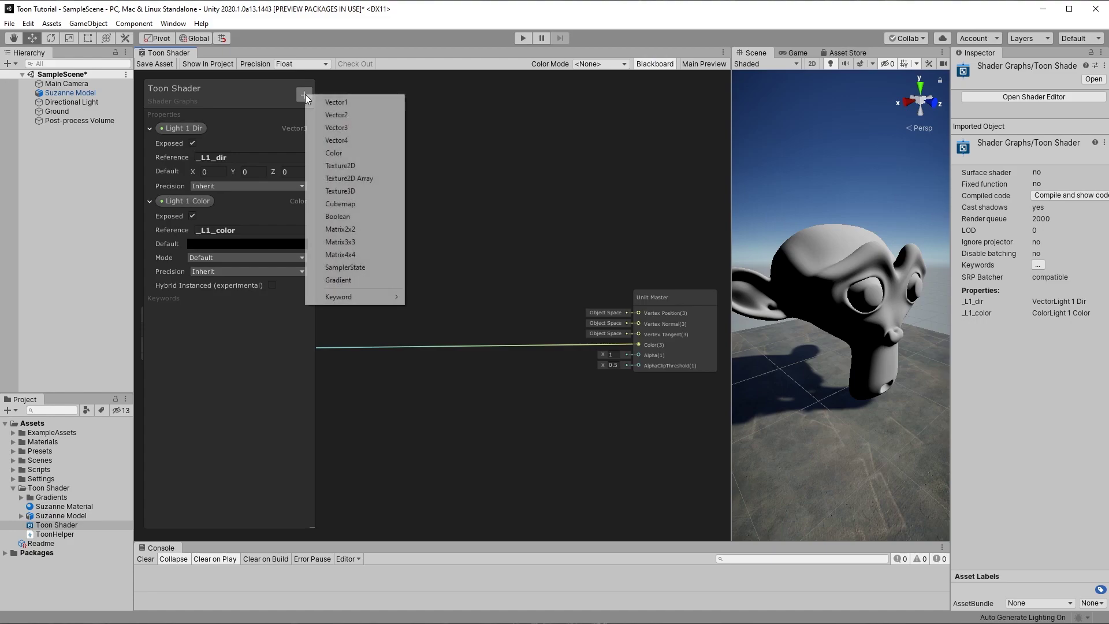
{"action": "left_click", "coordinate": [332, 166]}
{"action": "type", "text": "Sha"}
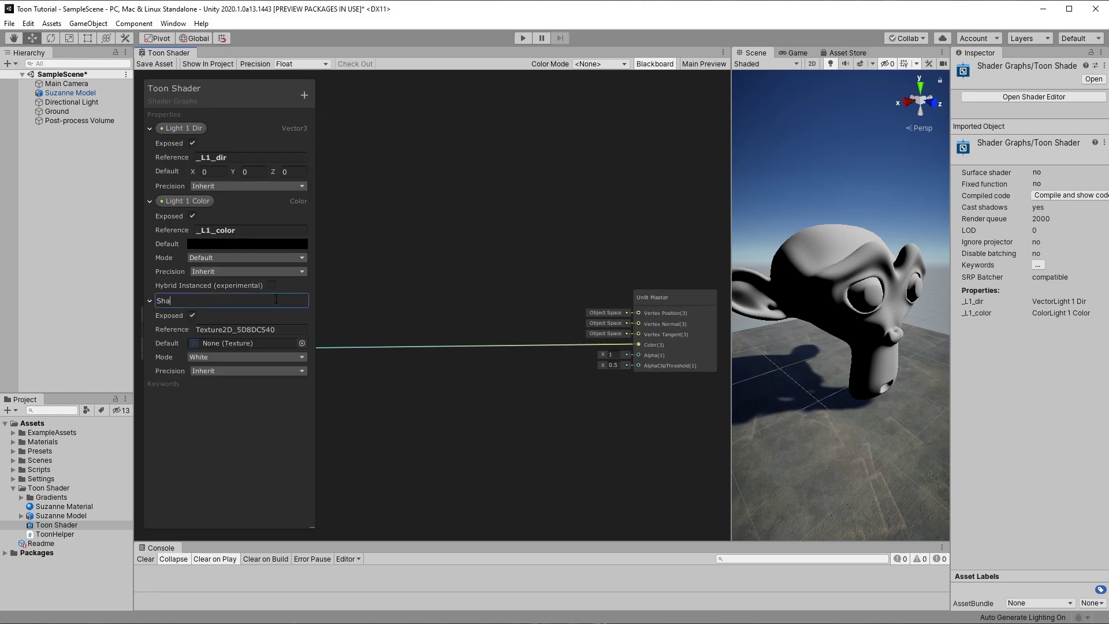
{"action": "type", "text": "ding Gradient"}
{"action": "left_click", "coordinate": [302, 343]}
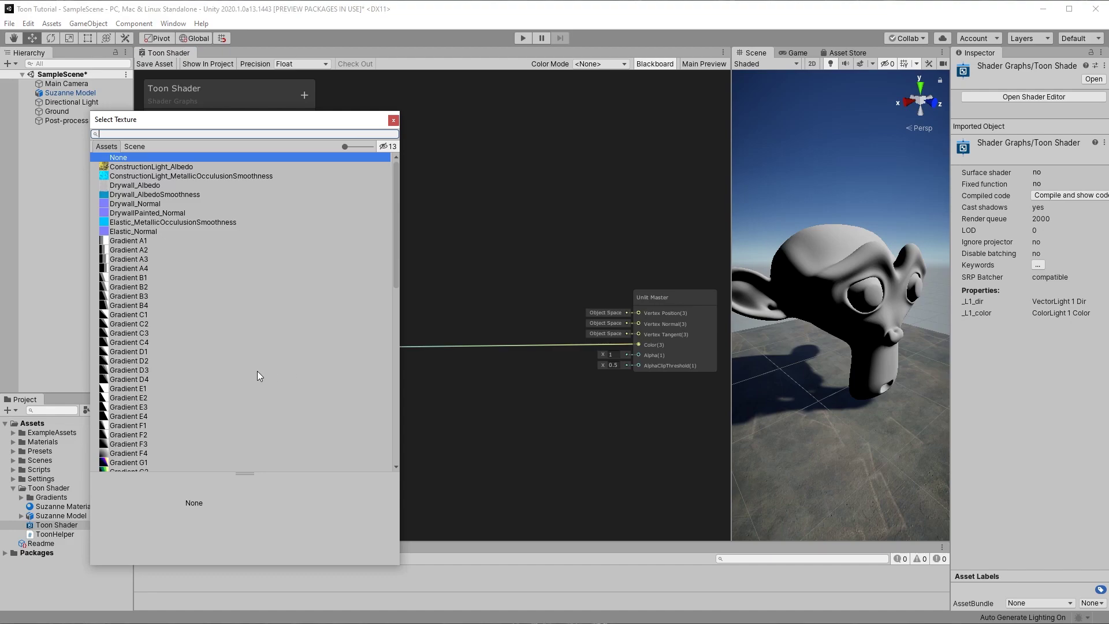
{"action": "left_click", "coordinate": [128, 397]}
{"action": "left_click", "coordinate": [129, 397]}
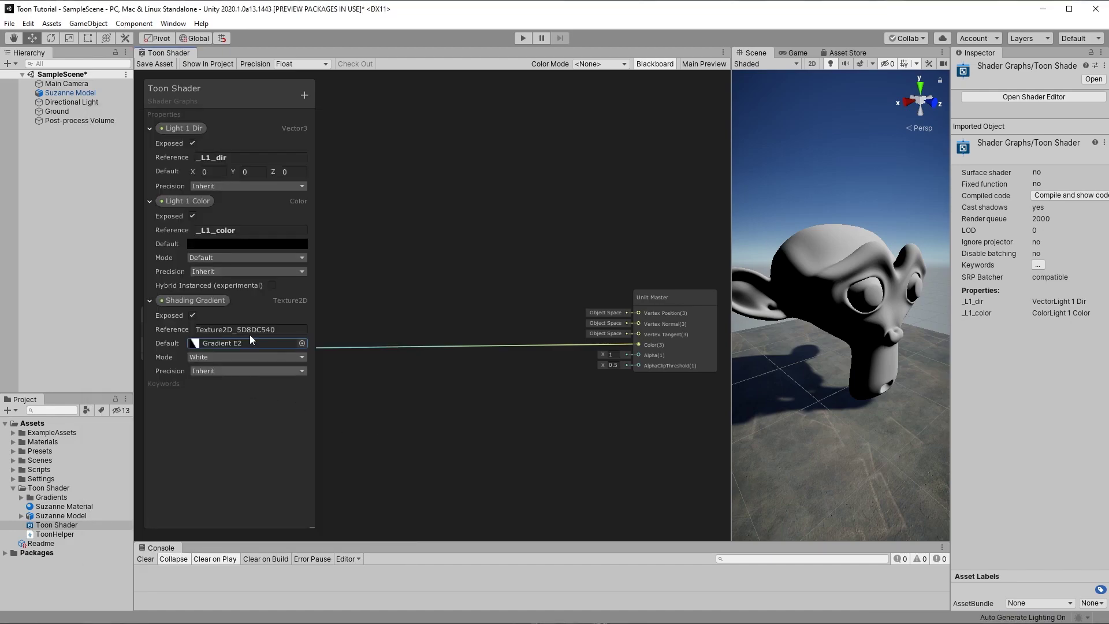
Set Suzanne Material's Shading Gradient texture to Gradient E2
{"action": "left_click", "coordinate": [852, 278]}
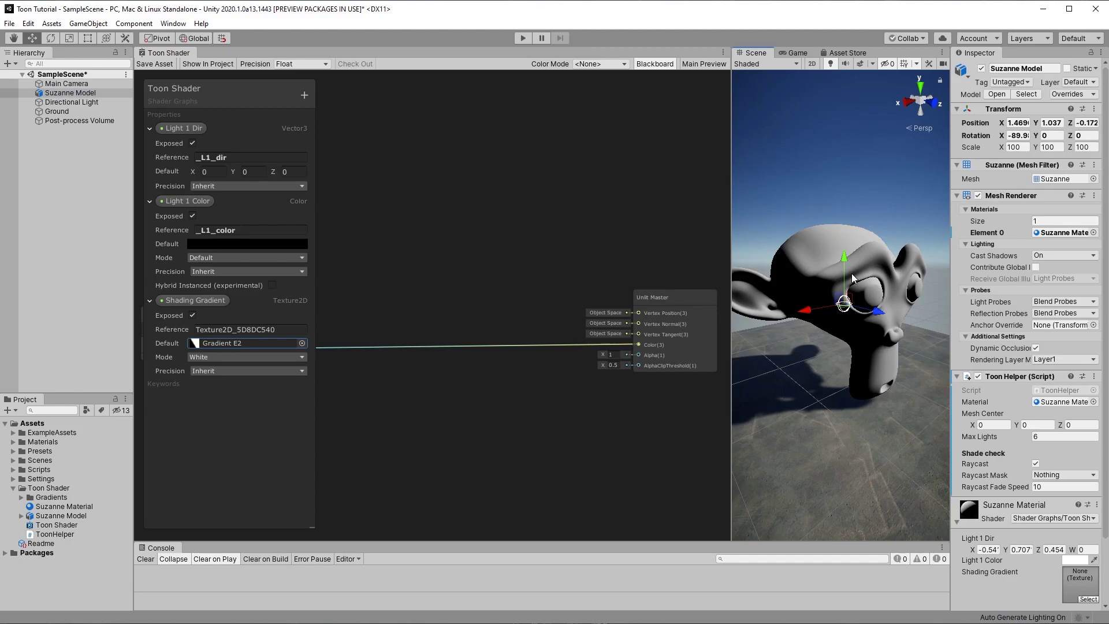
{"action": "scroll", "coordinate": [1023, 536], "scroll_direction": "down", "scroll_amount": 3}
{"action": "left_click", "coordinate": [1086, 525]}
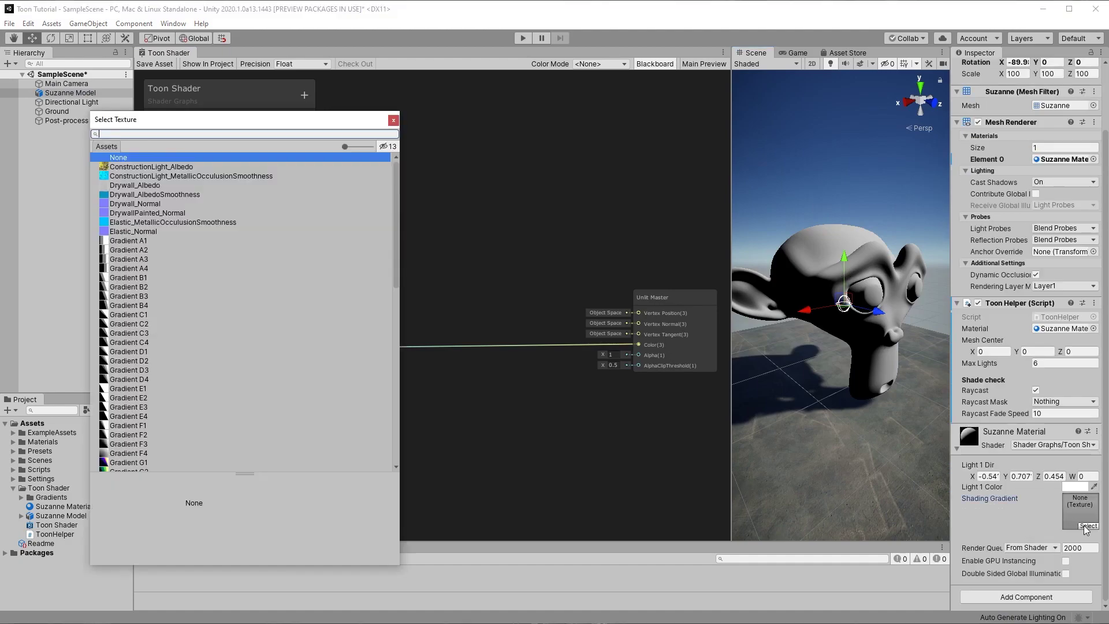
{"action": "left_click", "coordinate": [132, 397]}
{"action": "left_click", "coordinate": [393, 120]}
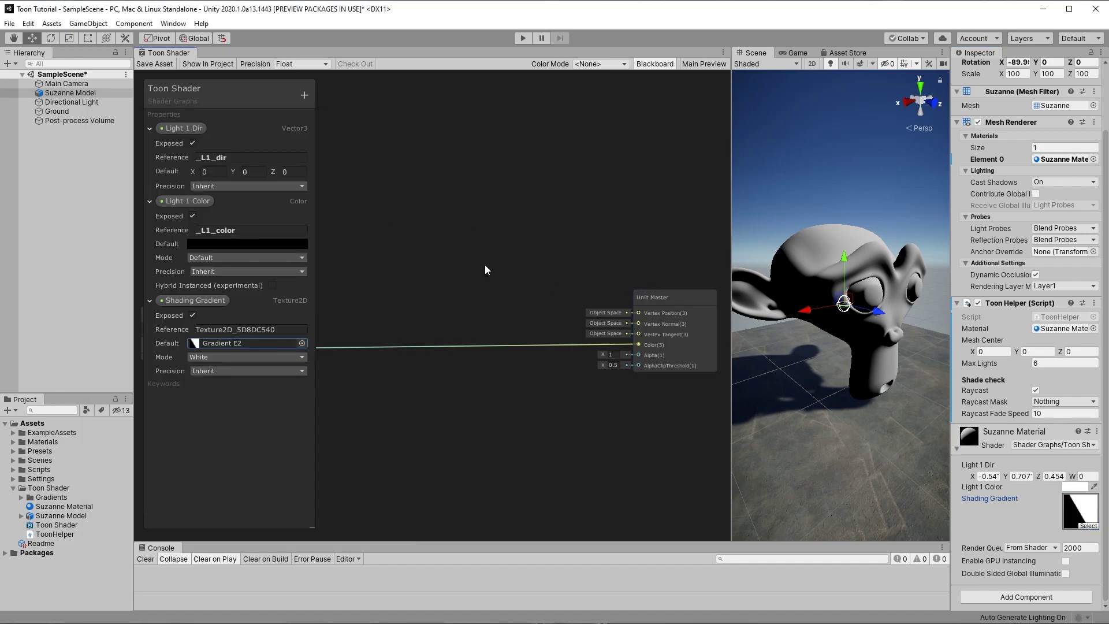
Place Shading Gradient in a Sample Texture 2D node and wire its RGBA to Unlit Master Color
{"action": "mouse_move", "coordinate": [195, 300]}
{"action": "left_mouse_down"}
{"action": "mouse_move", "coordinate": [391, 203]}
{"action": "mouse_move", "coordinate": [484, 210]}
{"action": "left_mouse_up"}
{"action": "type", "text": "textu"}
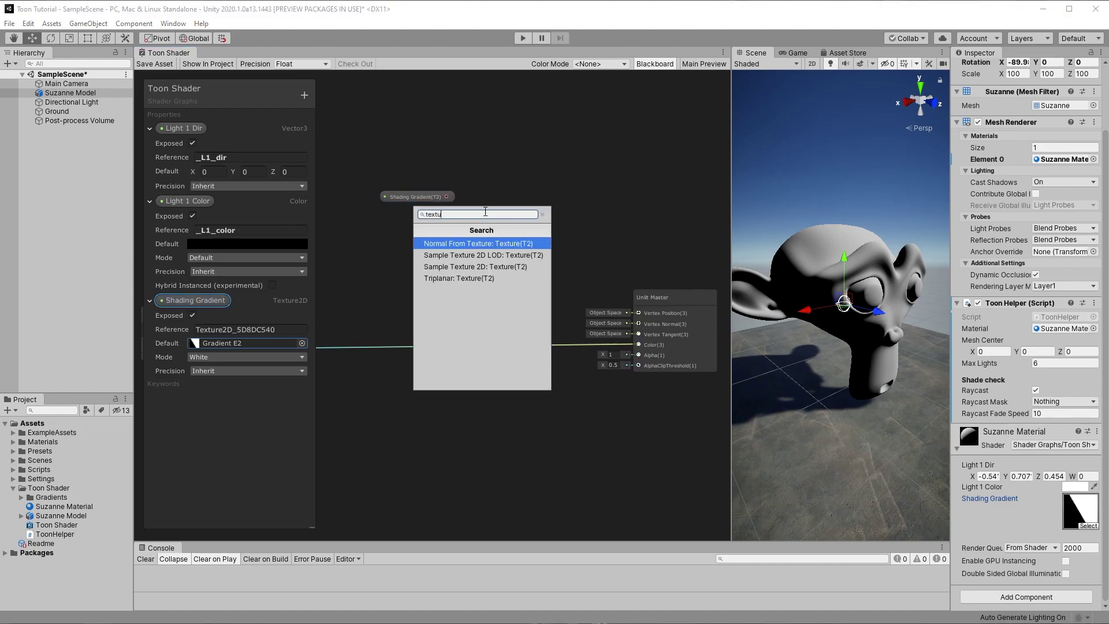
{"action": "type", "text": "r"}
{"action": "key", "text": "Down"}
{"action": "key", "text": "Down"}
{"action": "key", "text": "Return"}
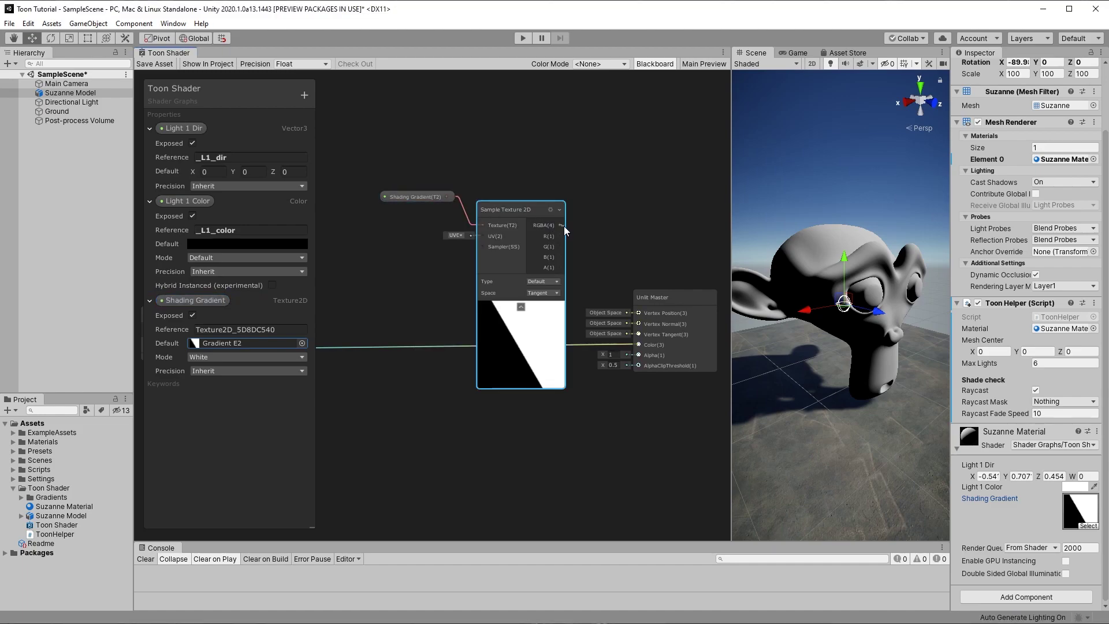
{"action": "left_click_drag", "start_coordinate": [560, 225], "coordinate": [638, 344]}
{"action": "left_click", "coordinate": [654, 64]}
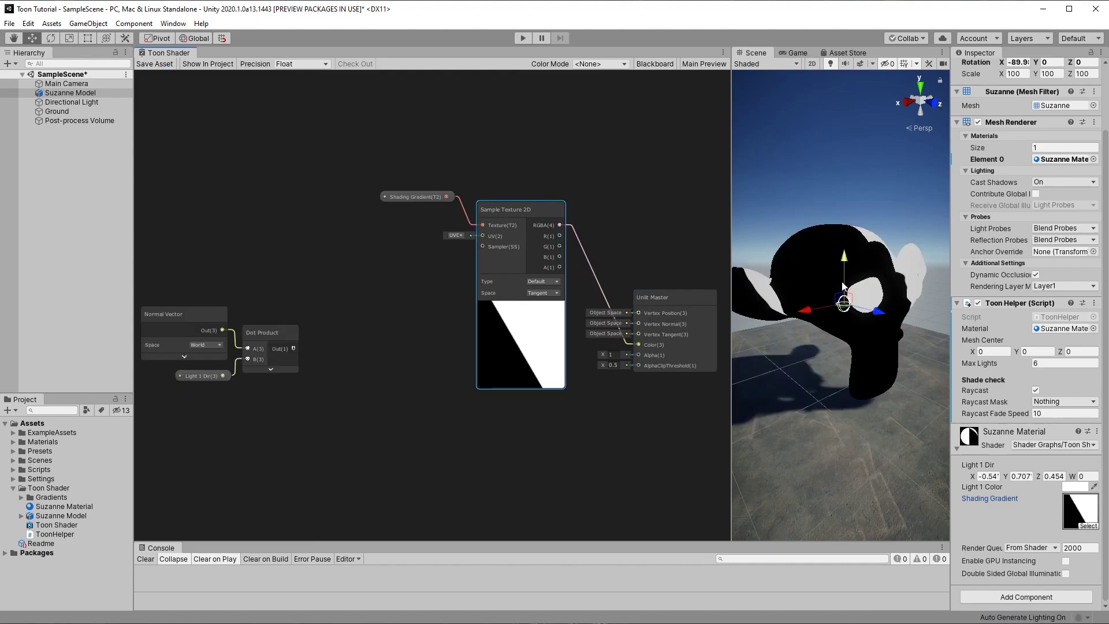
Orbit to Suzanne's lit side, then collapse and re-expand the Sample Texture 2D preview
{"action": "key", "text": "alt"}
{"action": "left_click_drag", "start_coordinate": [843, 304], "coordinate": [1010, 341], "text": "alt"}
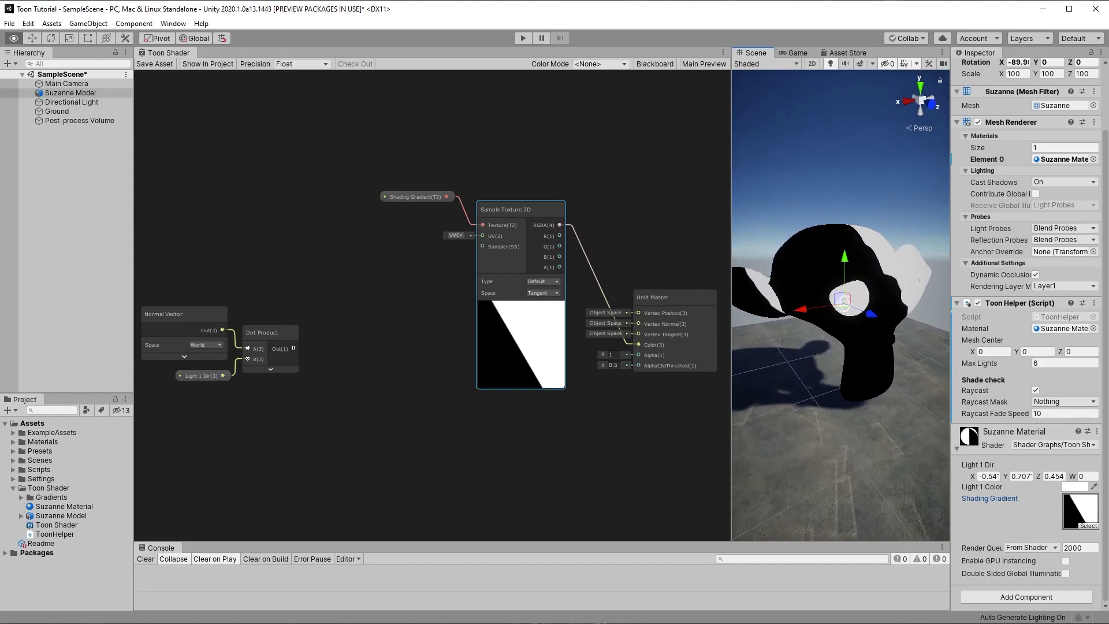
{"action": "left_click", "coordinate": [520, 305]}
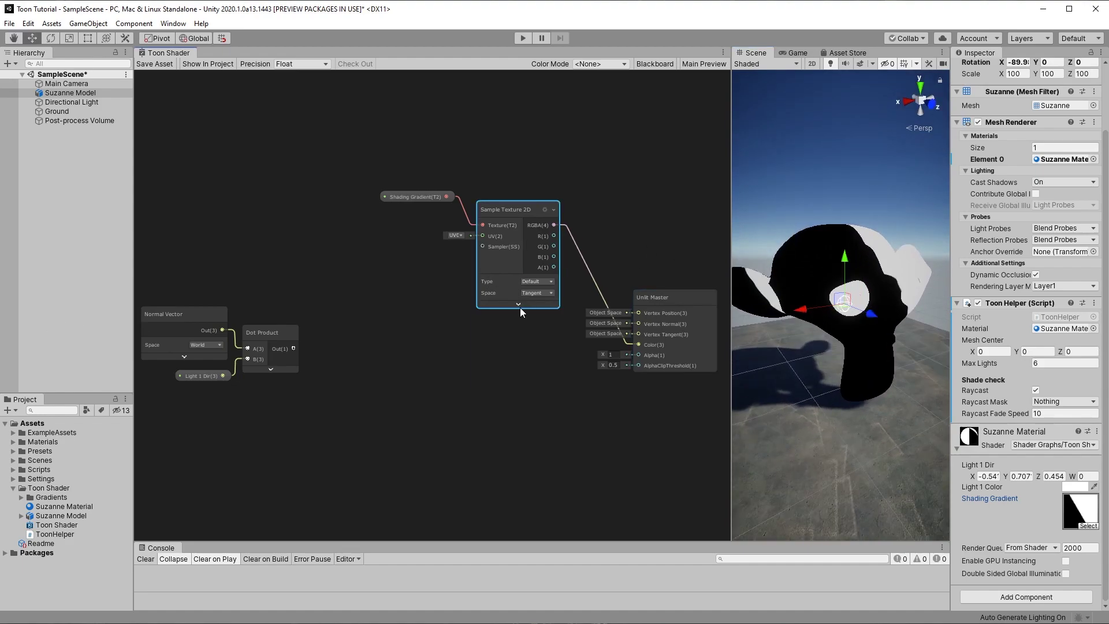
{"action": "scroll", "coordinate": [496, 266], "scroll_direction": "up", "scroll_amount": 2}
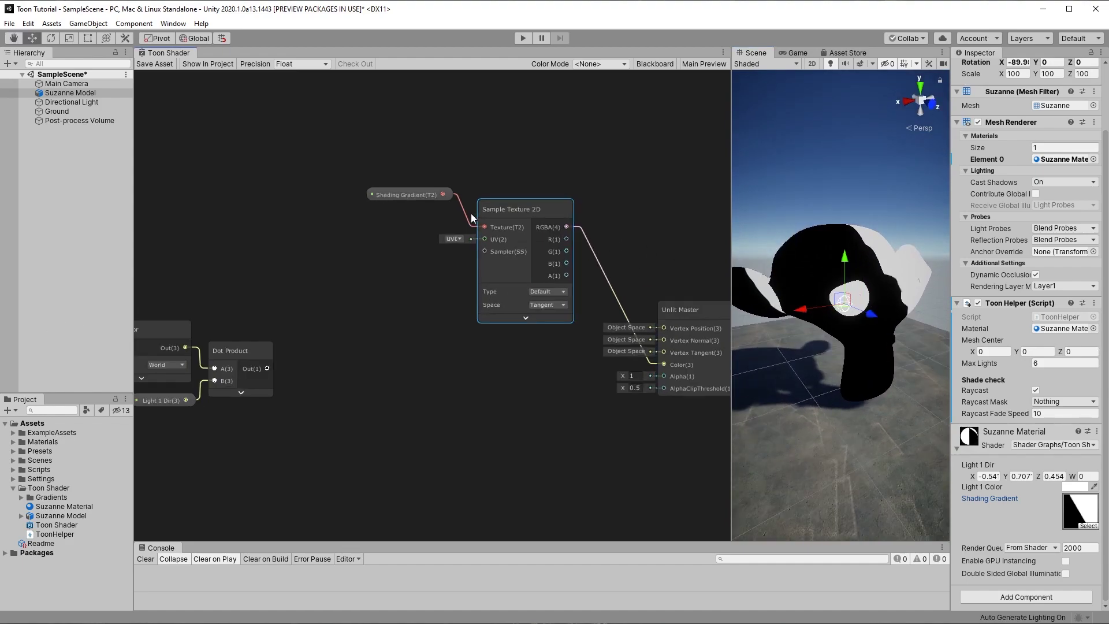
{"action": "left_click", "coordinate": [525, 317]}
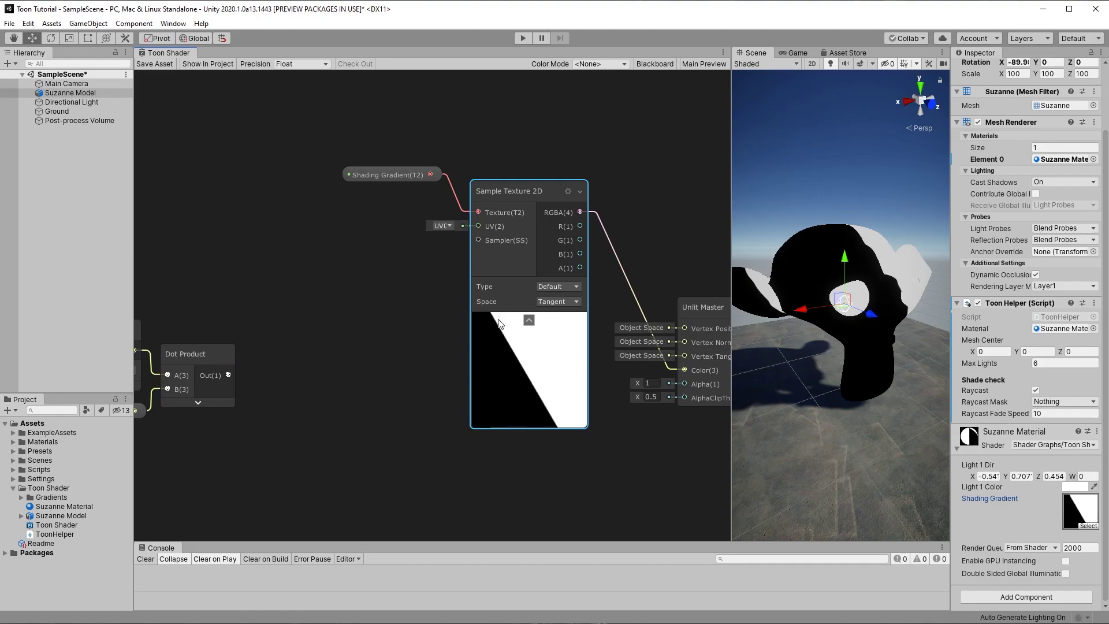
Create a Vector 2 node with Y set to 0.5 and connect it to the Sample Texture 2D UV
{"action": "left_click_drag", "start_coordinate": [476, 225], "coordinate": [385, 221]}
{"action": "type", "text": "vector"}
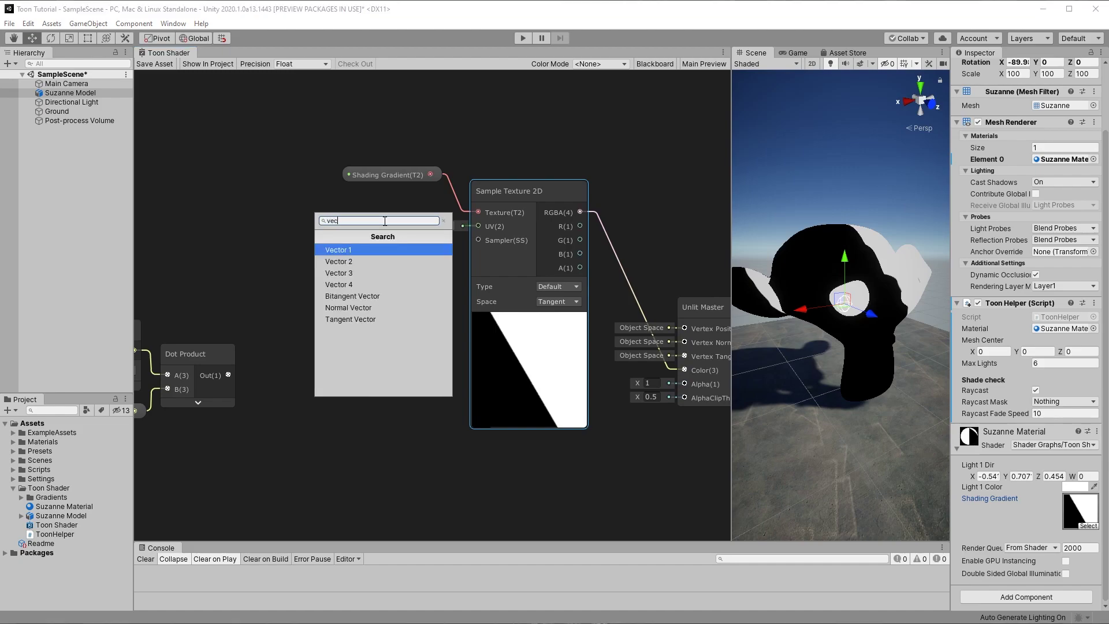
{"action": "key", "text": "Down"}
{"action": "key", "text": "Return"}
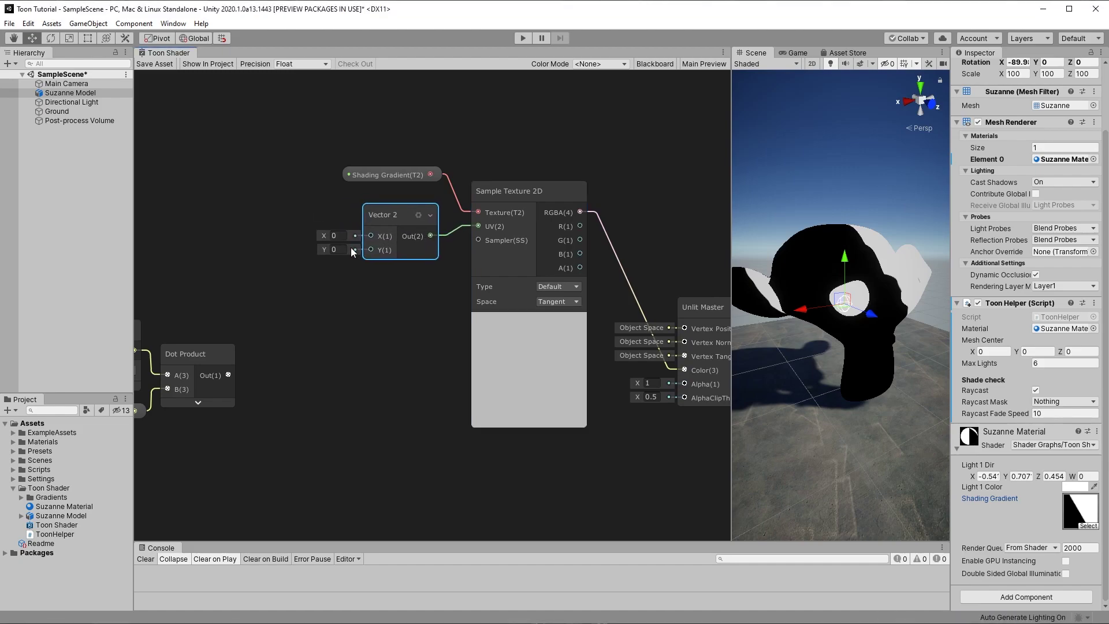
{"action": "left_click", "coordinate": [335, 250]}
{"action": "type", "text": "0.5"}
{"action": "left_click_drag", "start_coordinate": [383, 216], "coordinate": [290, 233]}
Add a Remap node on Vector 2's X and wire the Dot Product output into its In
{"action": "type", "text": "remap"}
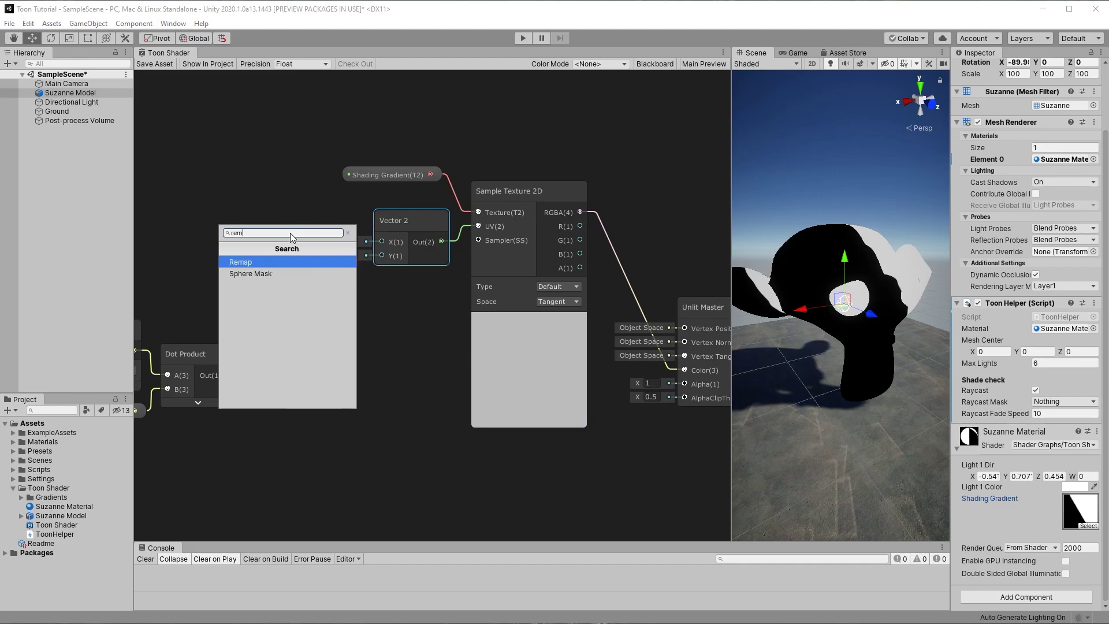
{"action": "key", "text": "Return"}
{"action": "left_click_drag", "start_coordinate": [259, 219], "coordinate": [269, 219]}
{"action": "middle_click_drag", "start_coordinate": [177, 441], "coordinate": [347, 417]}
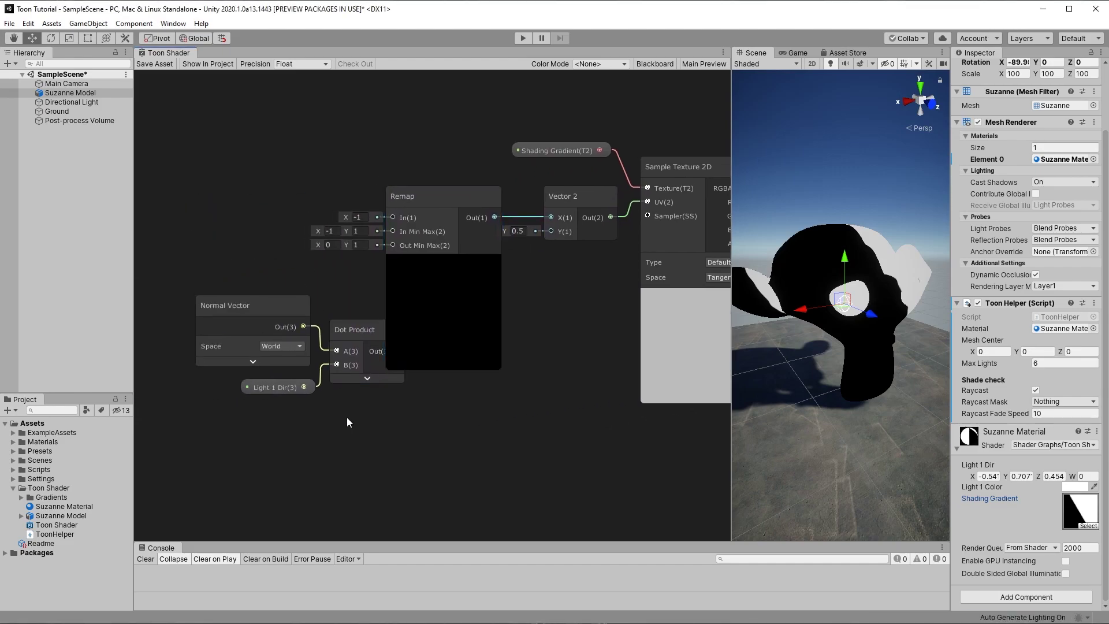
{"action": "left_click_drag", "start_coordinate": [347, 324], "coordinate": [392, 218]}
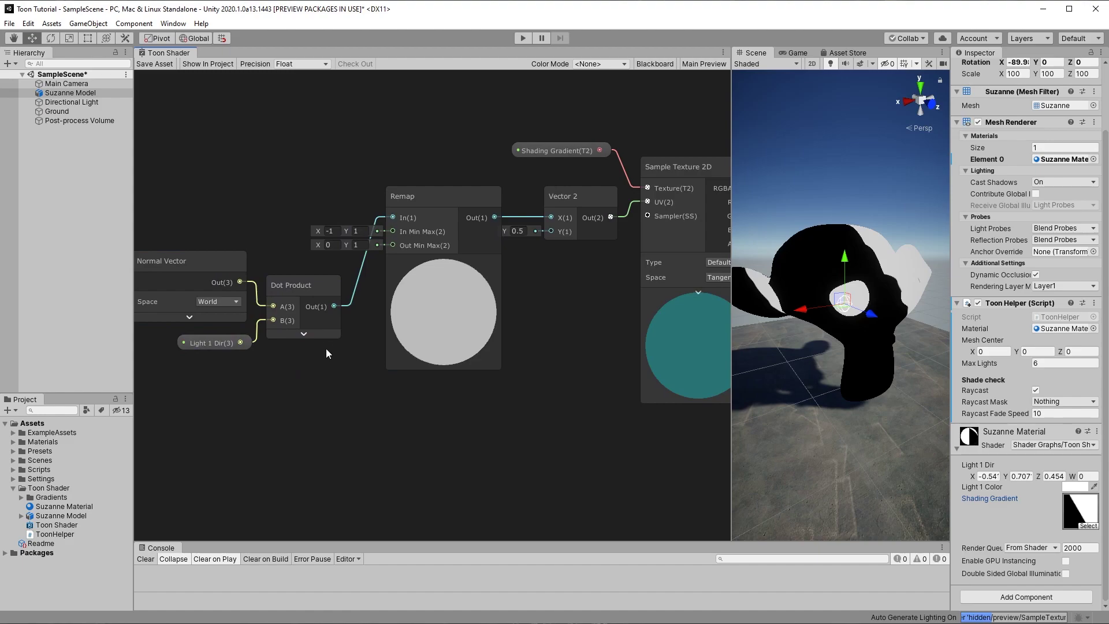
{"action": "left_click_drag", "start_coordinate": [326, 349], "coordinate": [195, 248]}
{"action": "left_click_drag", "start_coordinate": [296, 283], "coordinate": [261, 195]}
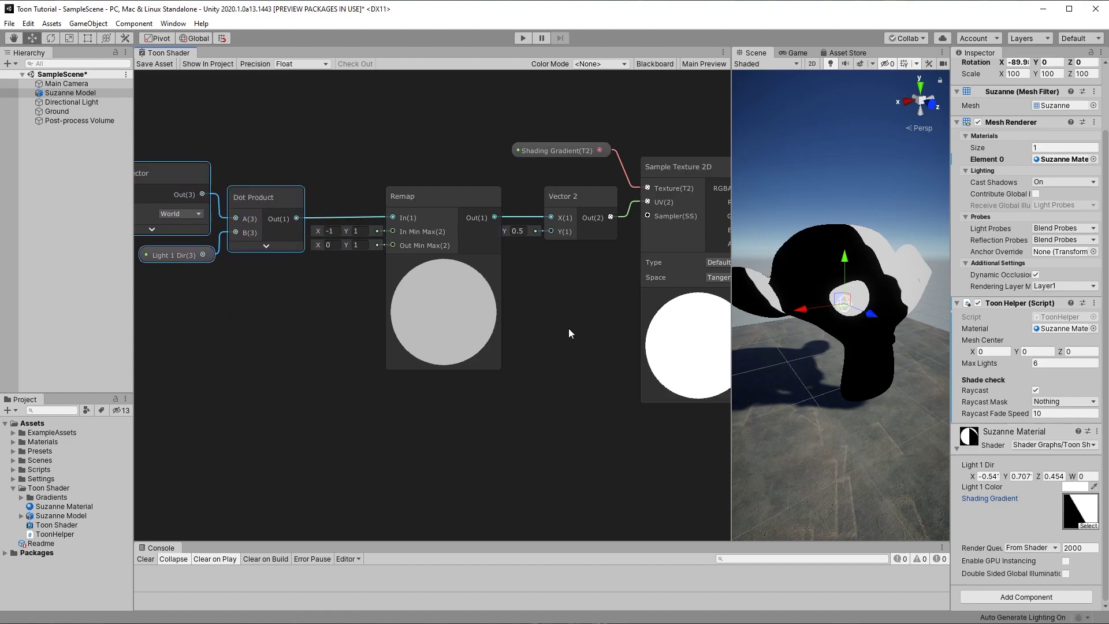
Set the Remap output range to 0.01–0.99
{"action": "left_click", "coordinate": [323, 262]}
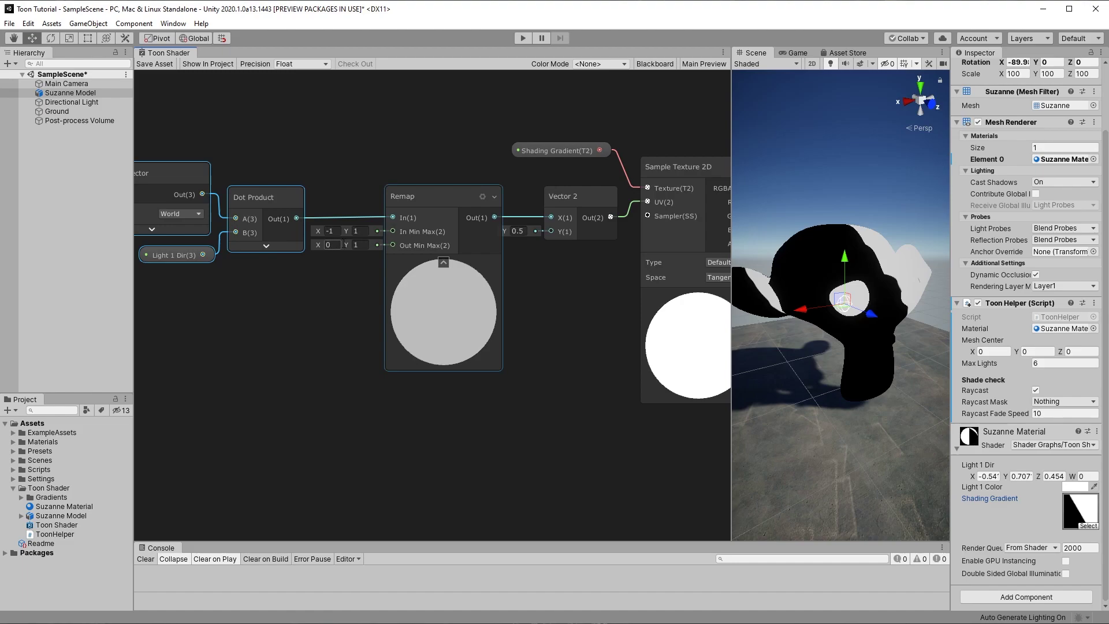
{"action": "left_click", "coordinate": [561, 305]}
{"action": "left_click", "coordinate": [329, 245]}
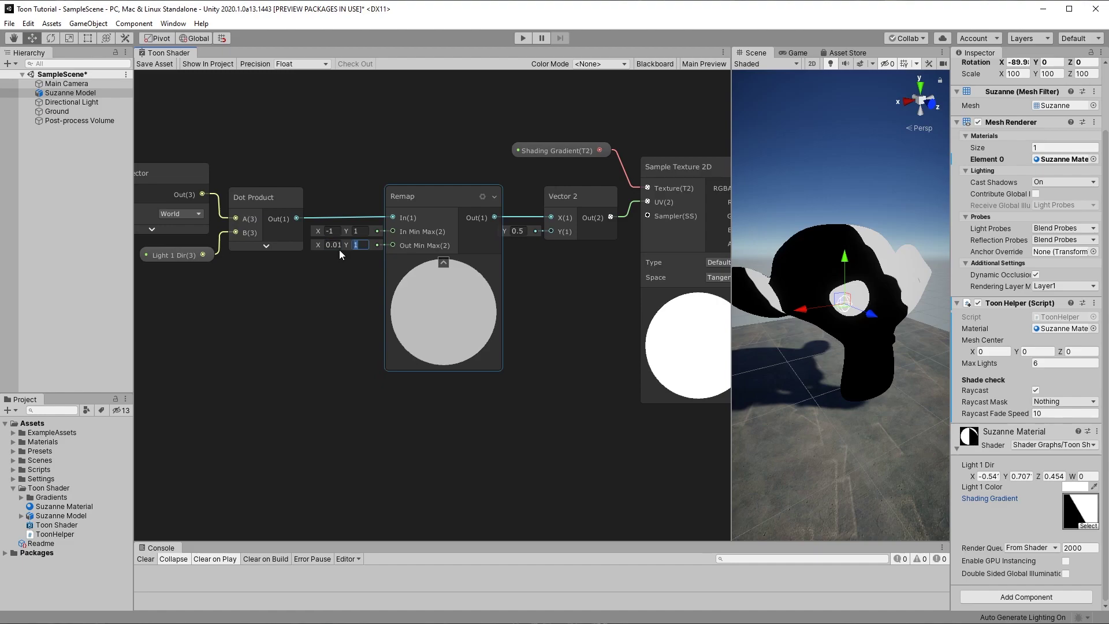
{"action": "type", "text": "0.99"}
{"action": "left_click", "coordinate": [319, 286]}
Save the shader asset and spin the Directional Light around its Y axis
{"action": "left_click", "coordinate": [153, 64]}
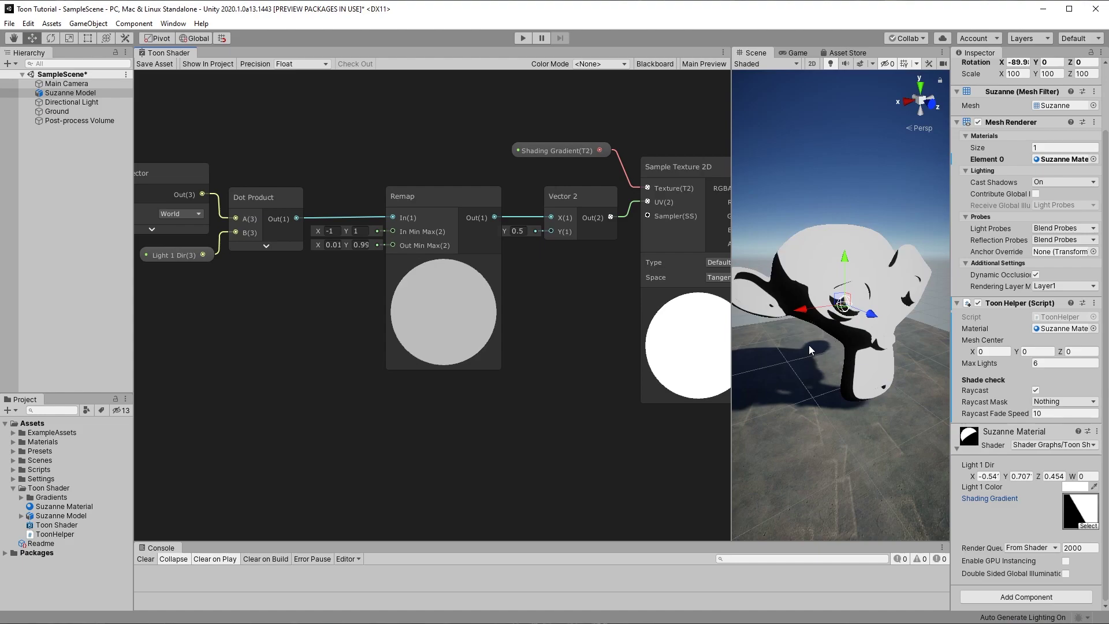
{"action": "left_click", "coordinate": [806, 189]}
{"action": "mouse_move", "coordinate": [1037, 125]}
{"action": "left_mouse_down"}
{"action": "mouse_move", "coordinate": [1099, 125]}
{"action": "mouse_move", "coordinate": [35, 125]}
{"action": "mouse_move", "coordinate": [72, 239]}
{"action": "mouse_move", "coordinate": [792, 239]}
{"action": "mouse_move", "coordinate": [906, 183]}
{"action": "mouse_move", "coordinate": [899, 197]}
{"action": "left_mouse_up"}
Restore the light's Y rotation to 130 and place the Light 1 Color property on the graph
{"action": "key", "text": "Escape"}
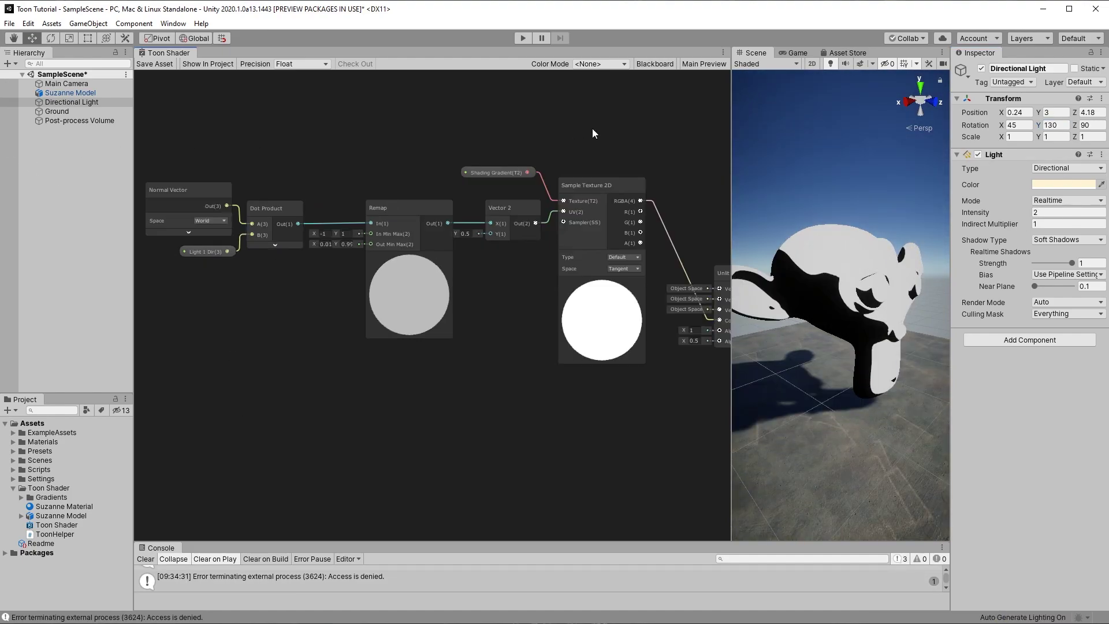
{"action": "left_click", "coordinate": [651, 65]}
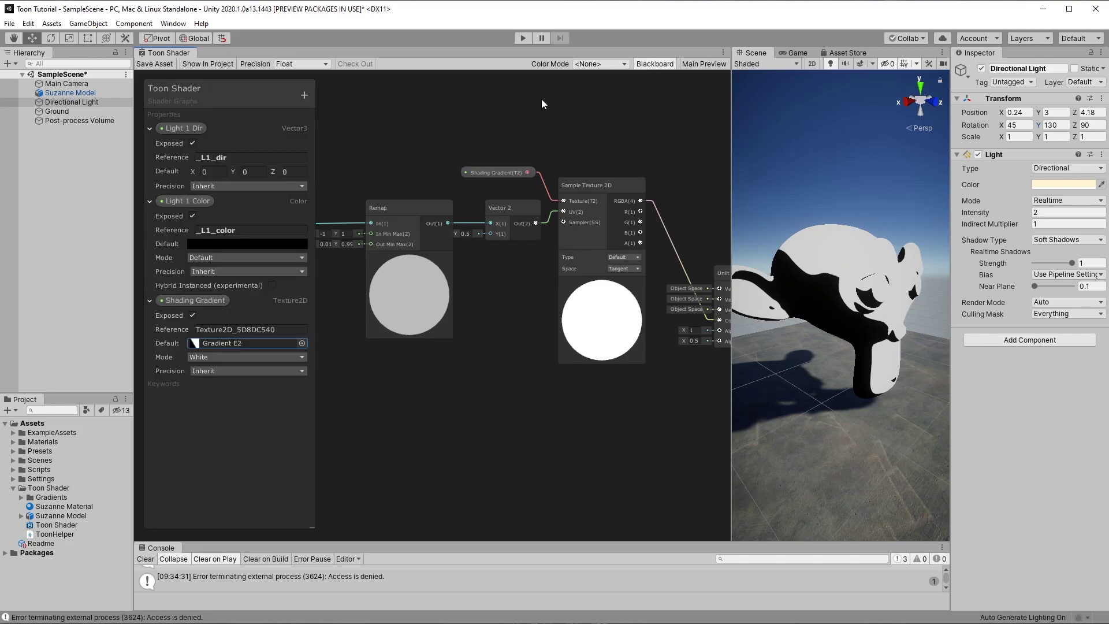
{"action": "left_click_drag", "start_coordinate": [182, 198], "coordinate": [456, 386]}
{"action": "left_click", "coordinate": [650, 63]}
Split Light 1 Color and connect its A channel to Vector 2's Y input
{"action": "type", "text": "spli"}
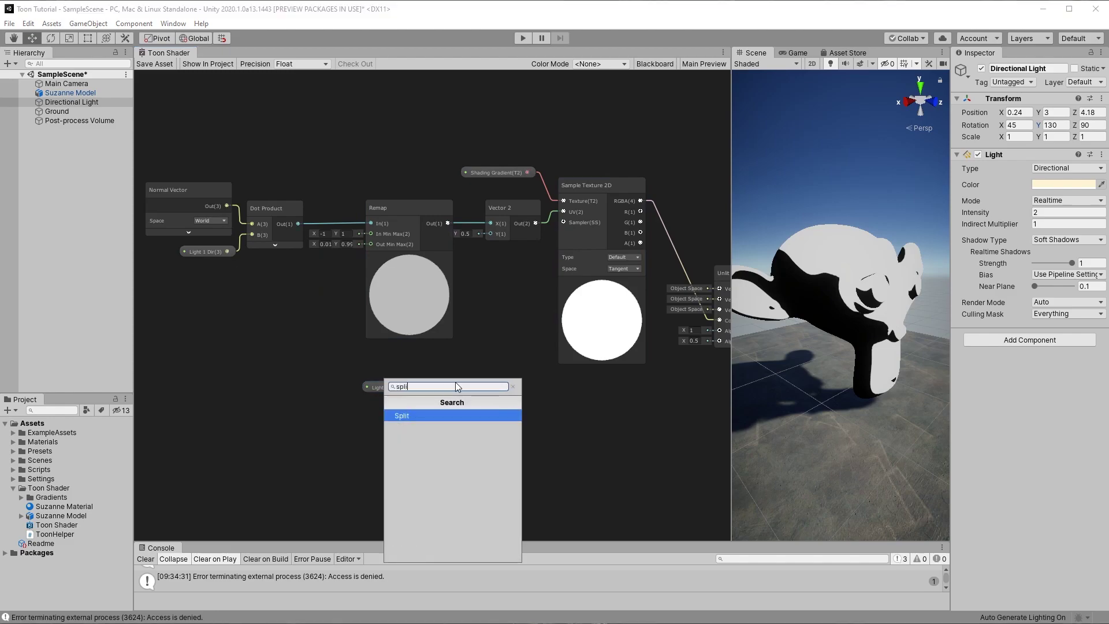
{"action": "key", "text": "Return"}
{"action": "left_click", "coordinate": [430, 375]}
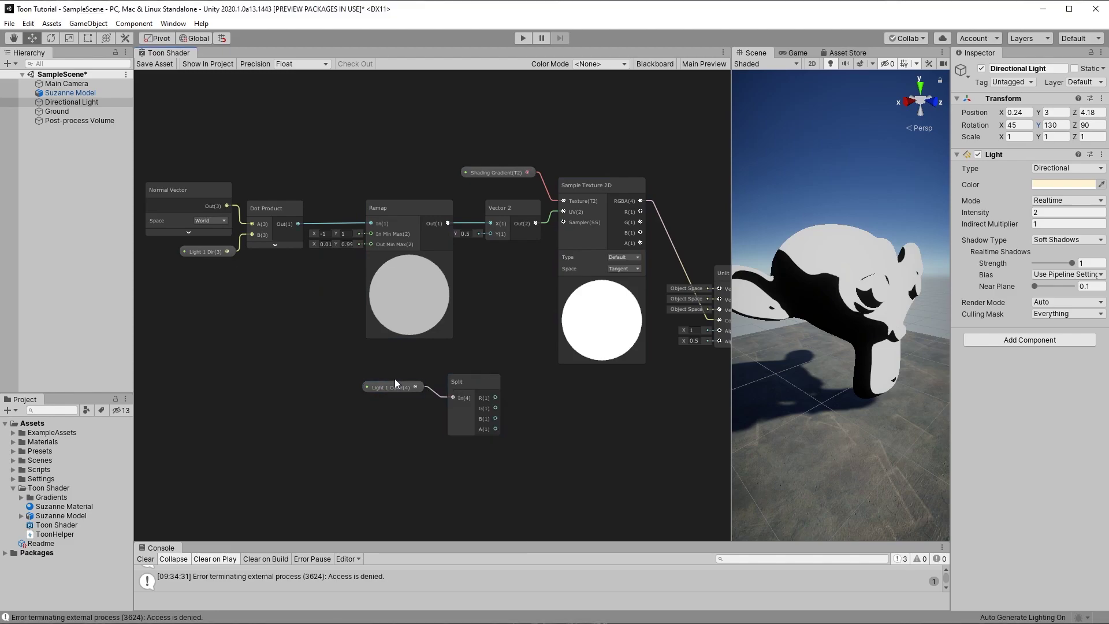
{"action": "left_click_drag", "start_coordinate": [389, 386], "coordinate": [348, 373]}
{"action": "left_click_drag", "start_coordinate": [458, 385], "coordinate": [410, 362]}
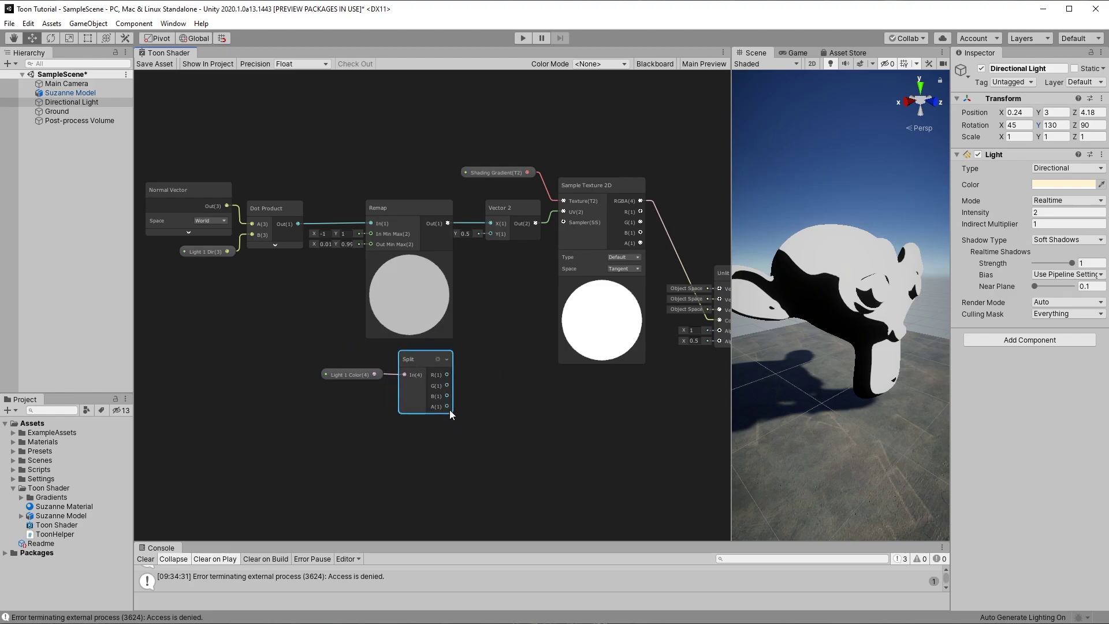
{"action": "left_click_drag", "start_coordinate": [448, 407], "coordinate": [484, 352]}
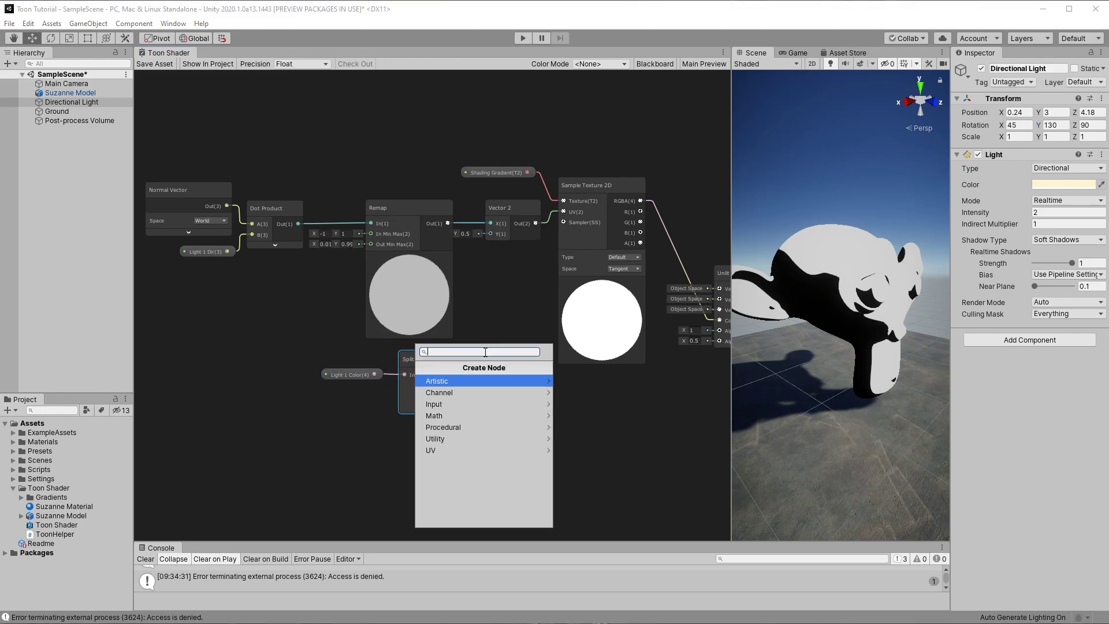
{"action": "left_click", "coordinate": [479, 318]}
{"action": "left_click_drag", "start_coordinate": [448, 407], "coordinate": [494, 234]}
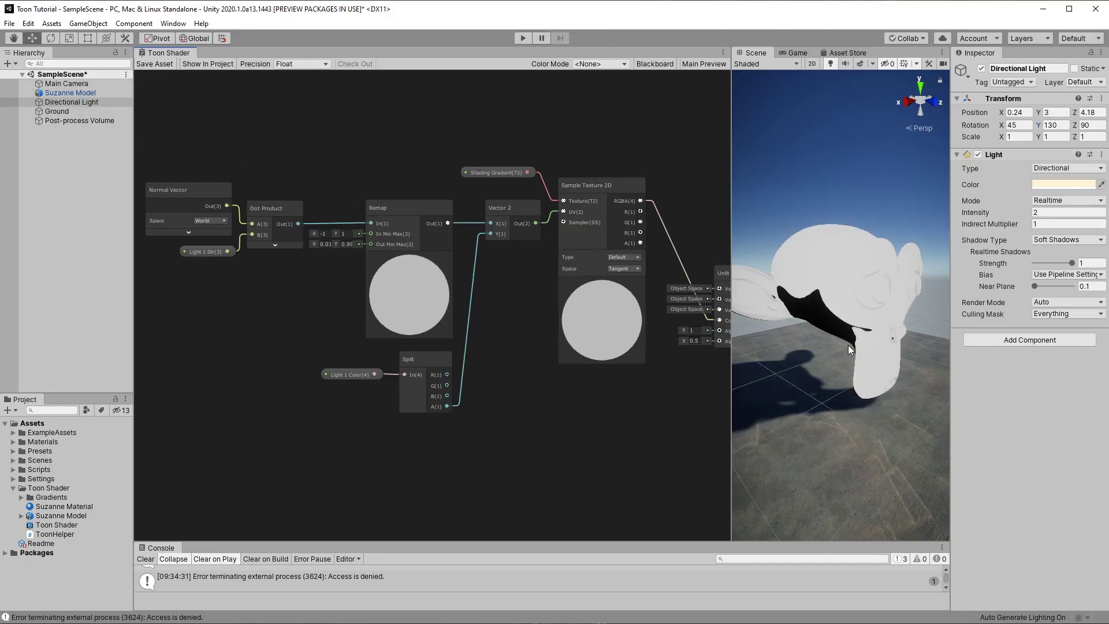
{"action": "left_click", "coordinate": [981, 68]}
Disable the Directional Light, add a Point Light, and sweep it around Suzanne
{"action": "left_click", "coordinate": [66, 183]}
{"action": "right_click", "coordinate": [66, 183]}
{"action": "mouse_move", "coordinate": [117, 333]}
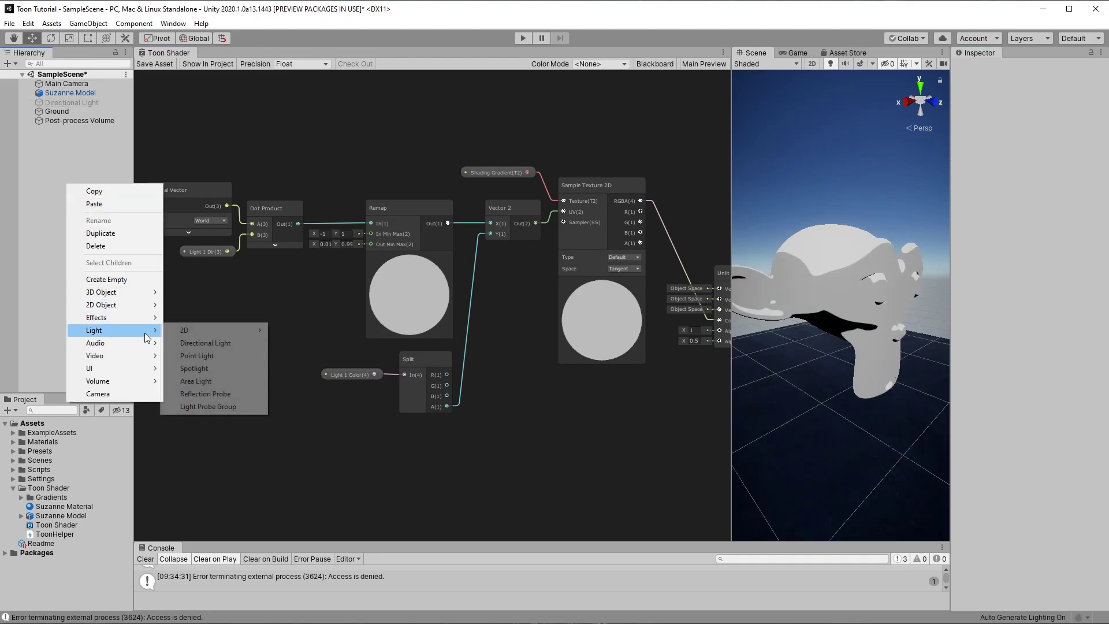
{"action": "left_click", "coordinate": [212, 364]}
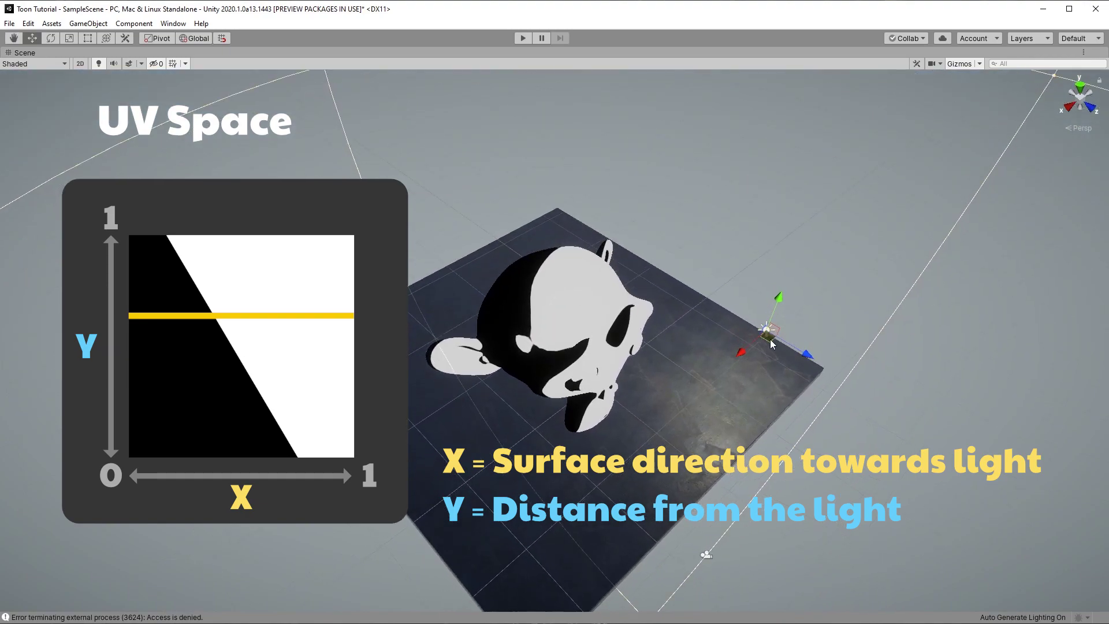
{"action": "left_click_drag", "start_coordinate": [771, 344], "coordinate": [1097, 300]}
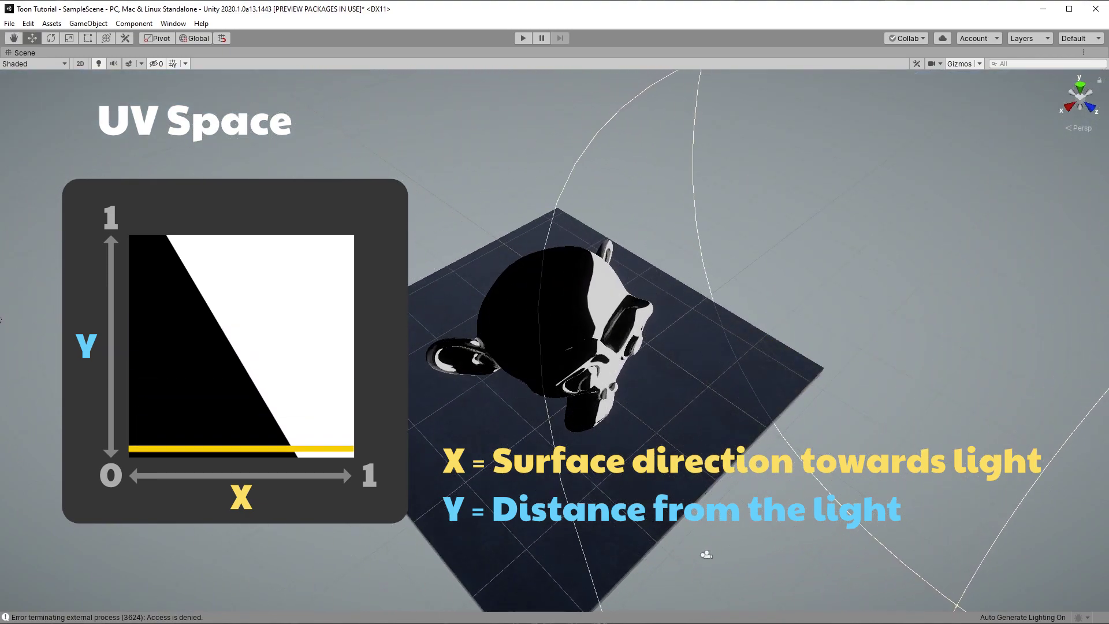
{"action": "left_click_drag", "start_coordinate": [1098, 300], "coordinate": [866, 333]}
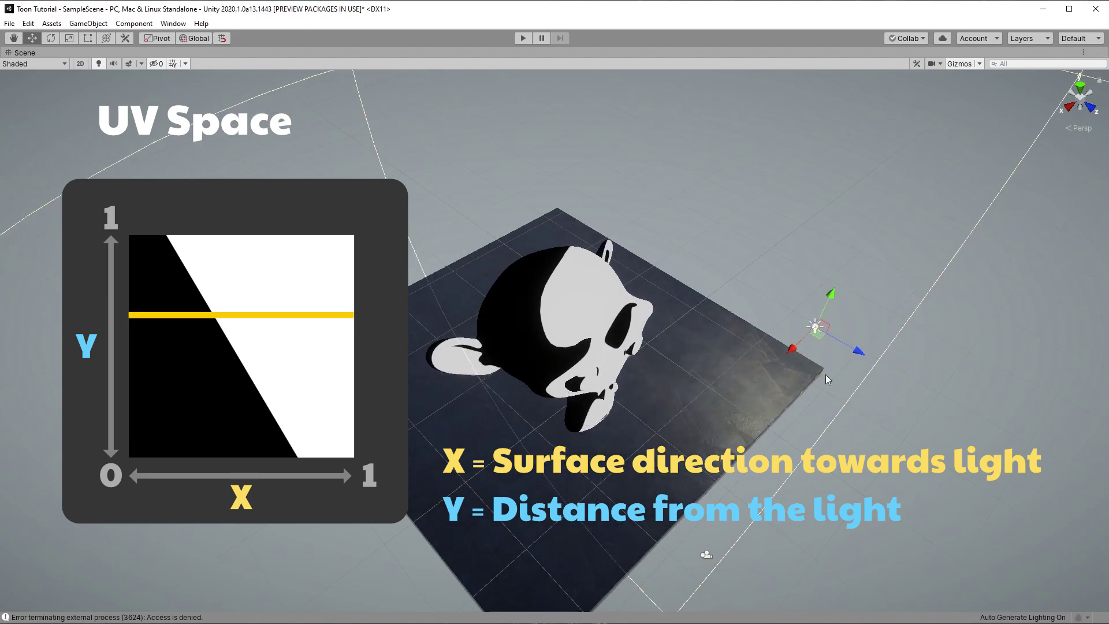
{"action": "left_click_drag", "start_coordinate": [815, 329], "coordinate": [1100, 326]}
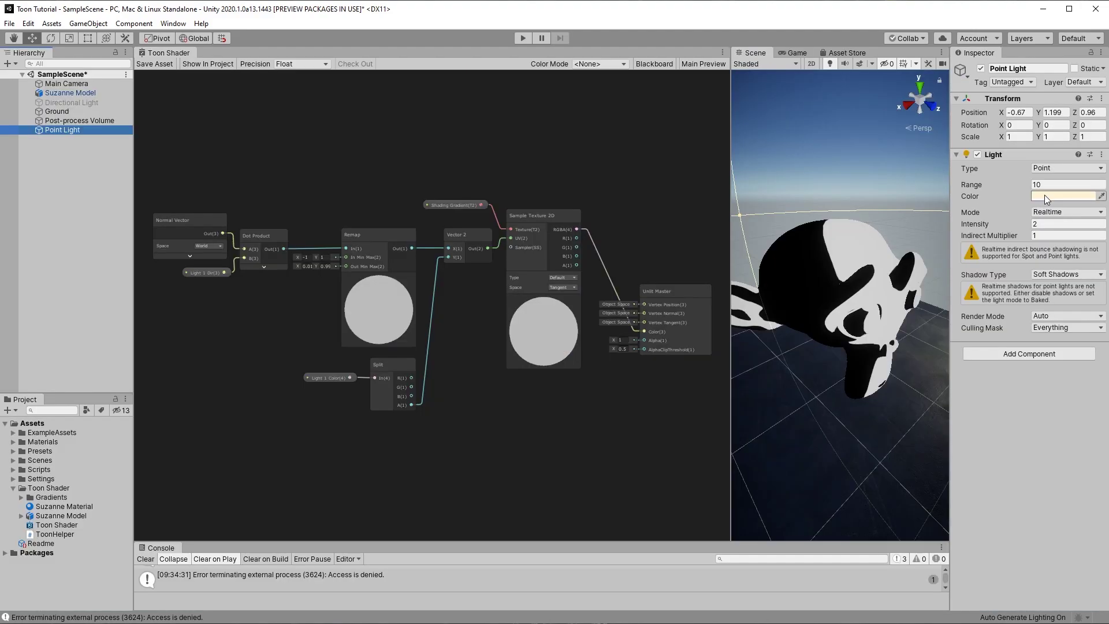
Set the Point Light's colour to saturated magenta FF00C4
{"action": "left_click", "coordinate": [1043, 196]}
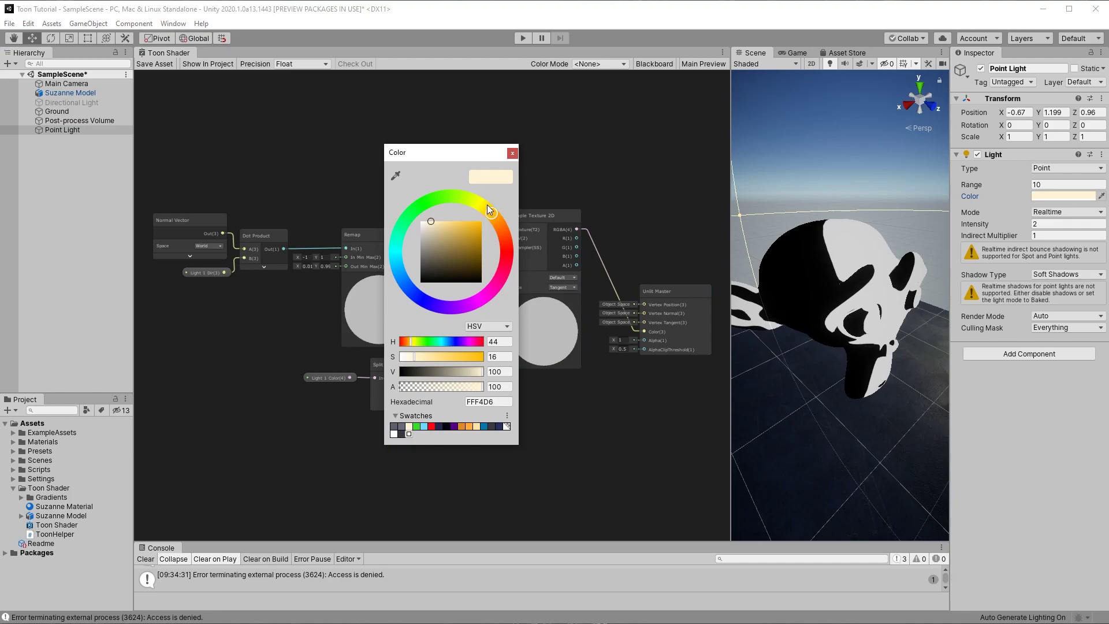
{"action": "left_click", "coordinate": [479, 238]}
{"action": "left_click_drag", "start_coordinate": [491, 209], "coordinate": [495, 299]}
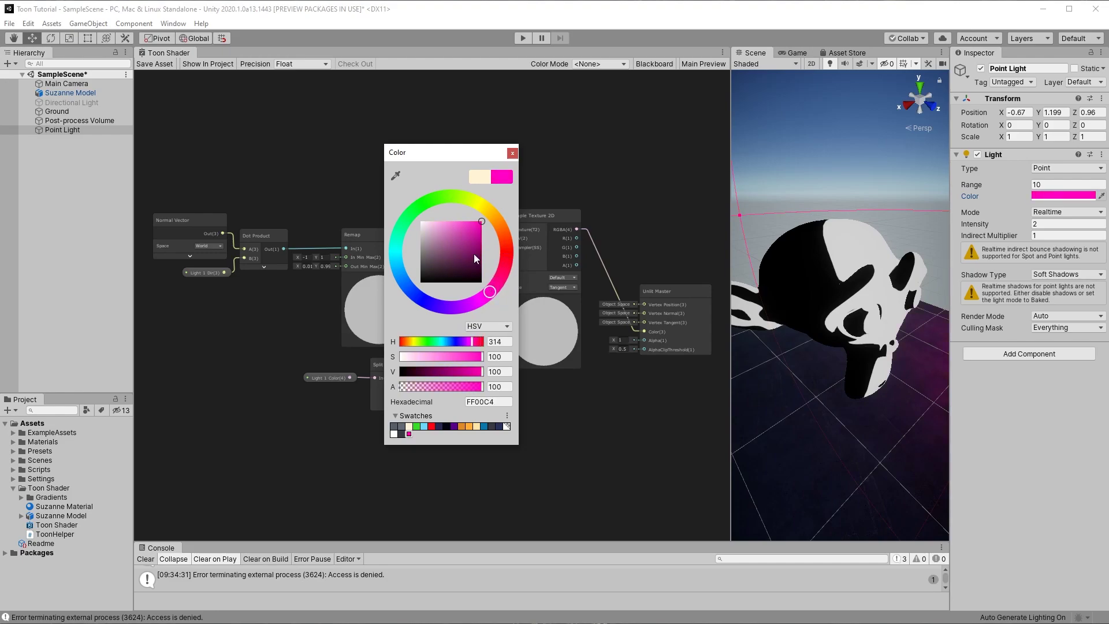
{"action": "left_click", "coordinate": [512, 153]}
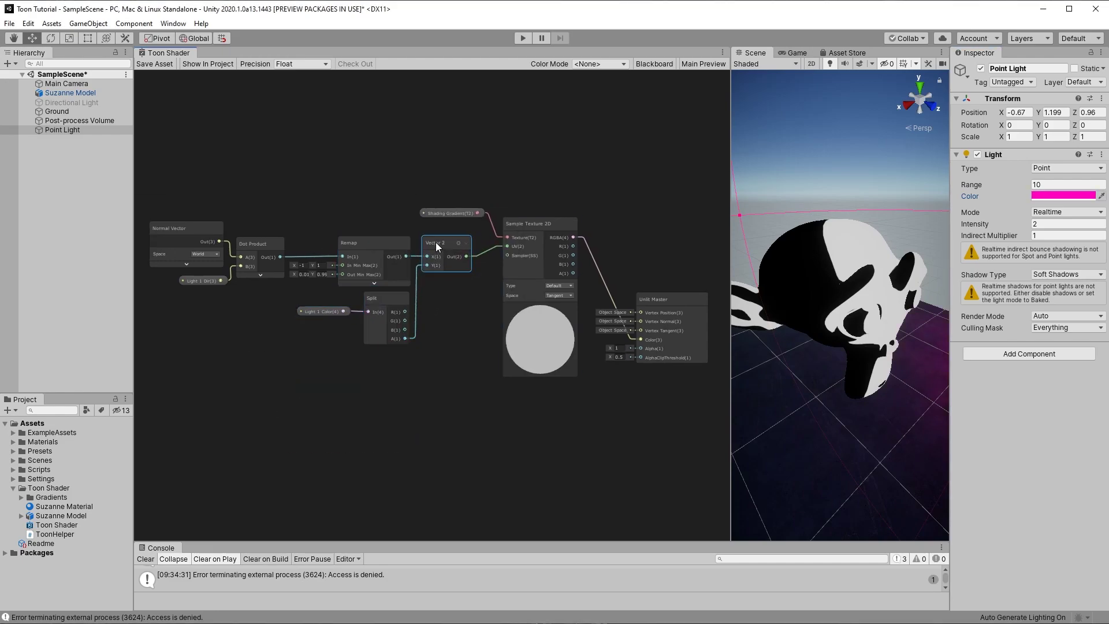
{"action": "left_click", "coordinate": [517, 231]}
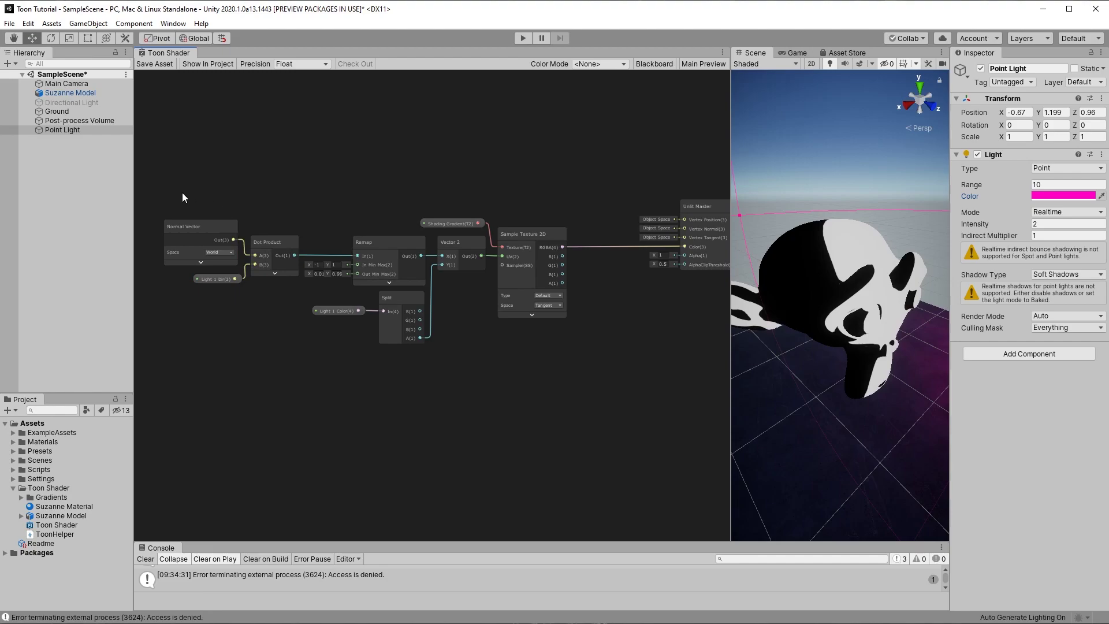
Group the nine shading nodes under the title 'Shade'
{"action": "left_click_drag", "start_coordinate": [575, 404], "coordinate": [551, 407]}
{"action": "key", "text": "ctrl+g"}
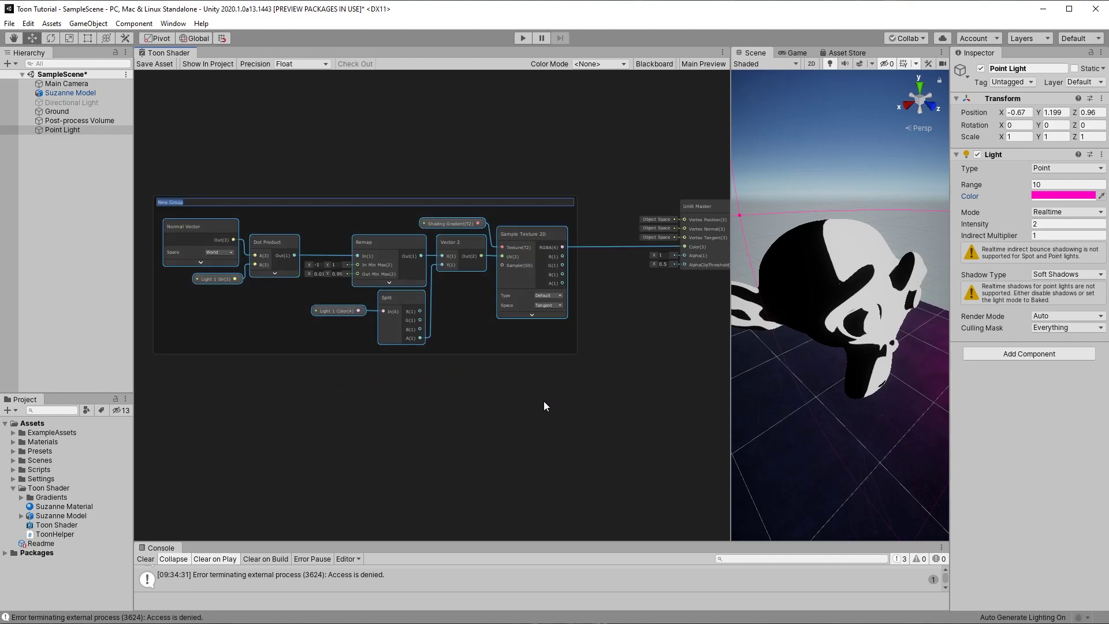
{"action": "type", "text": "Shade"}
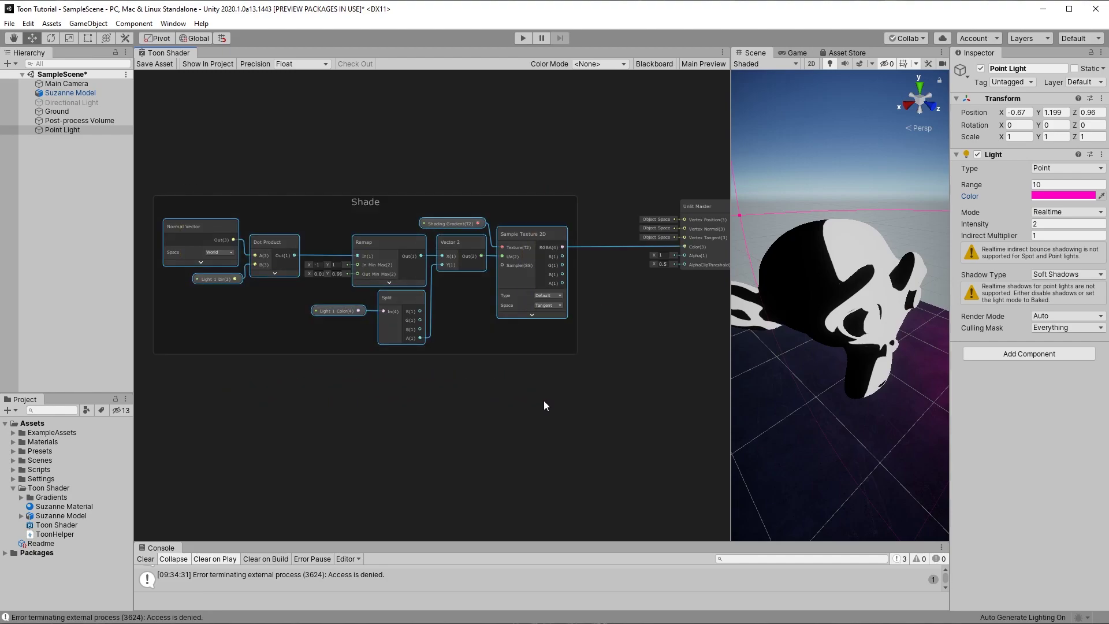
{"action": "left_click", "coordinate": [540, 394]}
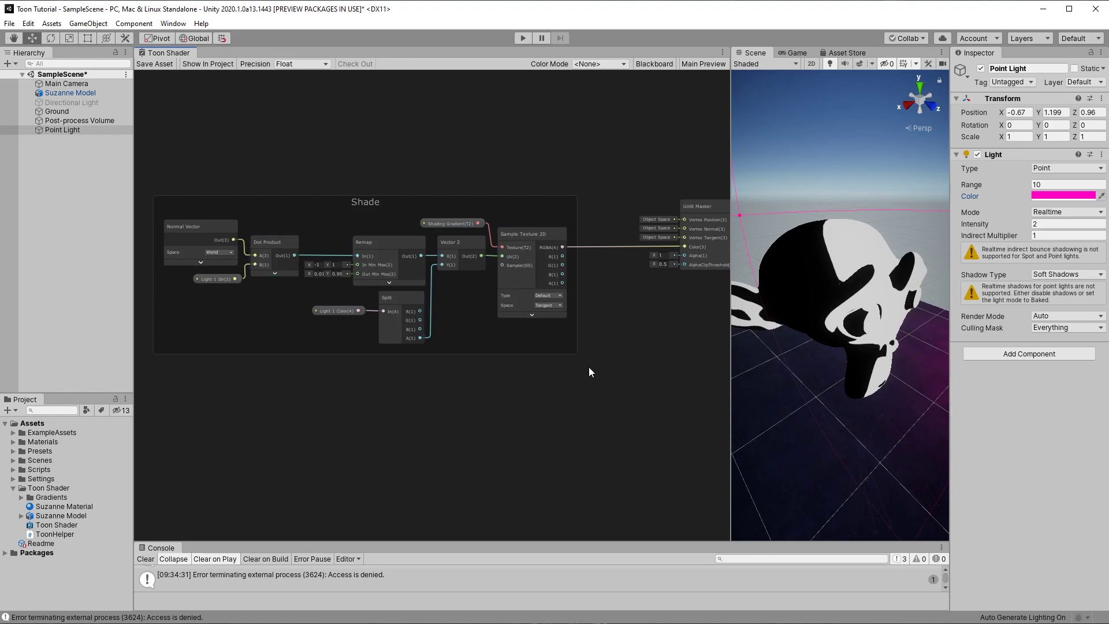
Move Unlit Master aside and place the Light 1 Color property on the graph
{"action": "scroll", "coordinate": [622, 330], "scroll_direction": "up", "scroll_amount": 3}
{"action": "left_click_drag", "start_coordinate": [535, 219], "coordinate": [656, 296]}
{"action": "left_click", "coordinate": [470, 209]}
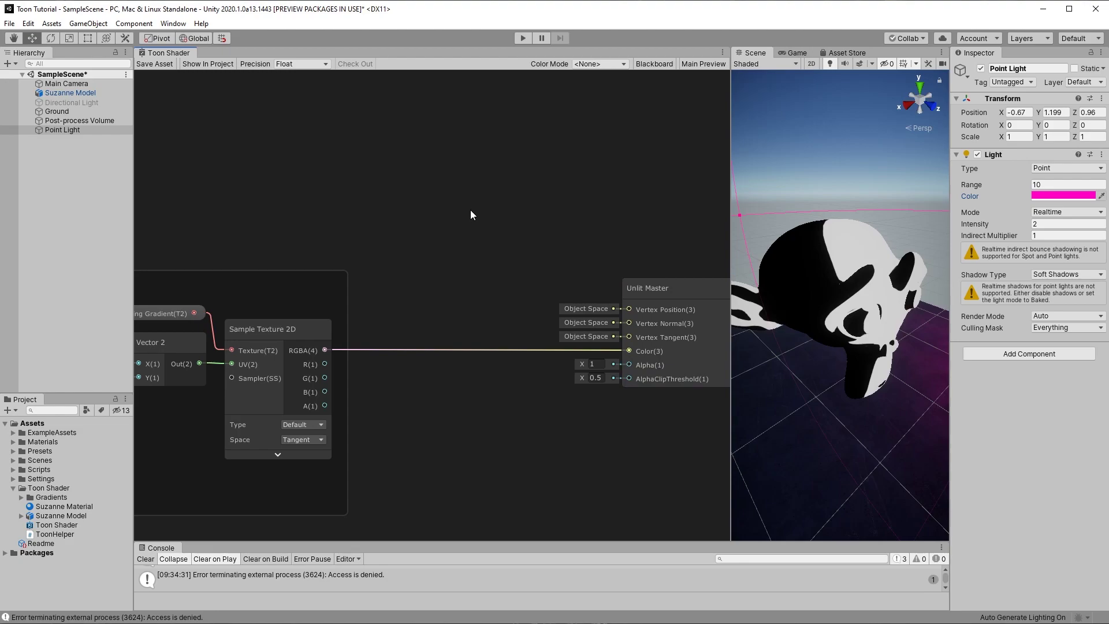
{"action": "left_click", "coordinate": [655, 64]}
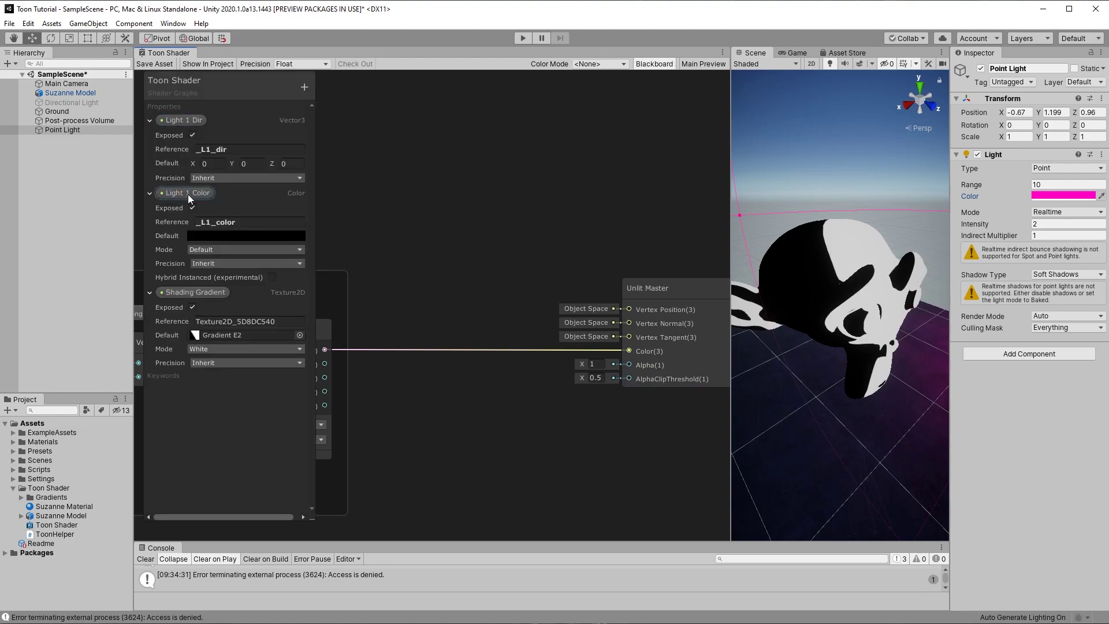
{"action": "left_click_drag", "start_coordinate": [188, 194], "coordinate": [444, 217]}
{"action": "left_click", "coordinate": [644, 64]}
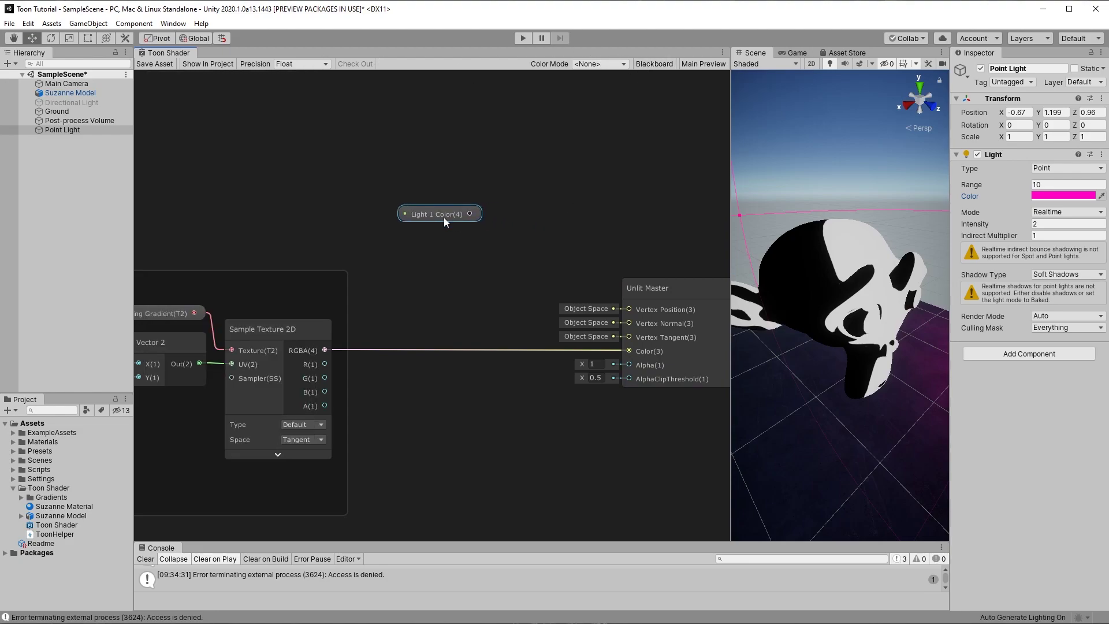
Add a Multiply node and wire the sampled gradient's RGBA into its B input
{"action": "key", "text": "space"}
{"action": "type", "text": "multiply"}
{"action": "key", "text": "Return"}
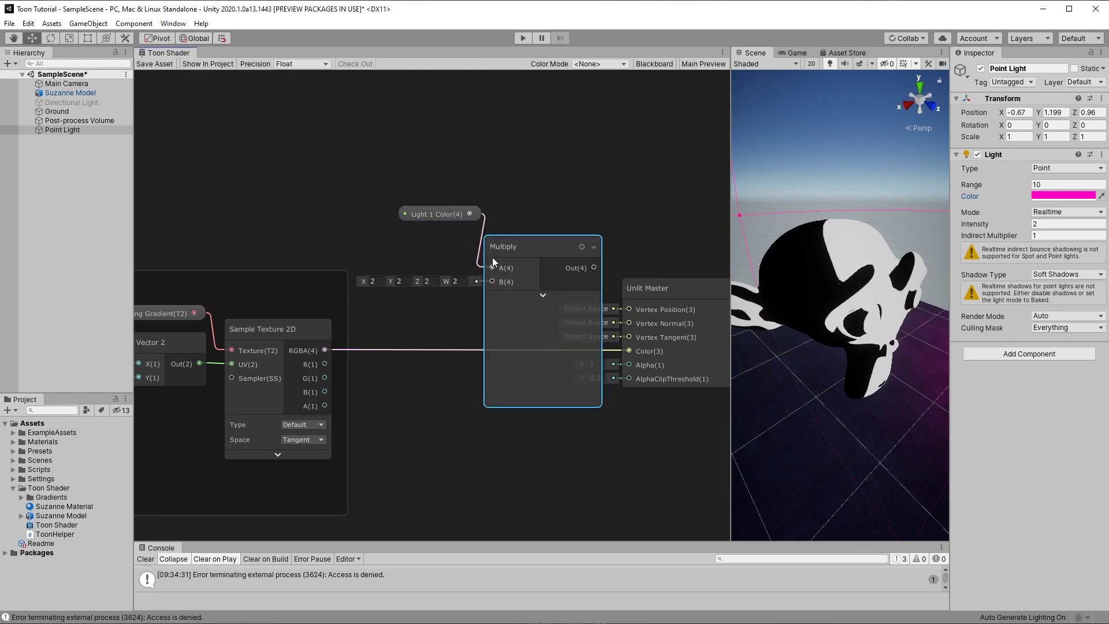
{"action": "left_click_drag", "start_coordinate": [325, 350], "coordinate": [629, 351]}
{"action": "left_click", "coordinate": [543, 296]}
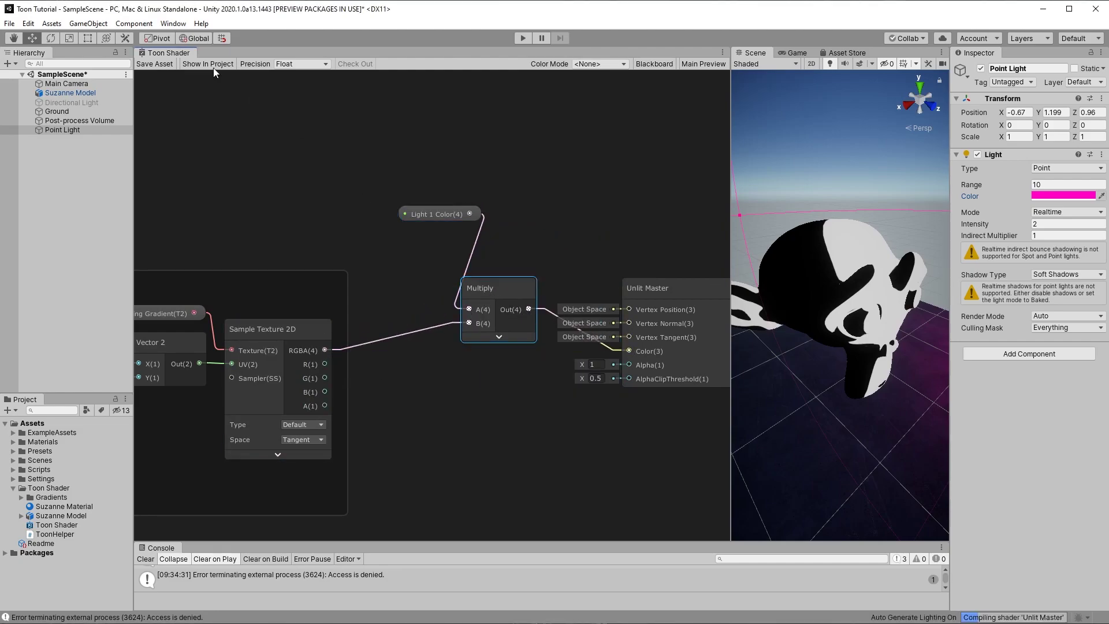
Set the Point Light intensity to 30 and tidy the Light 1 Color, Multiply and Unlit Master nodes
{"action": "left_click_drag", "start_coordinate": [438, 213], "coordinate": [402, 223]}
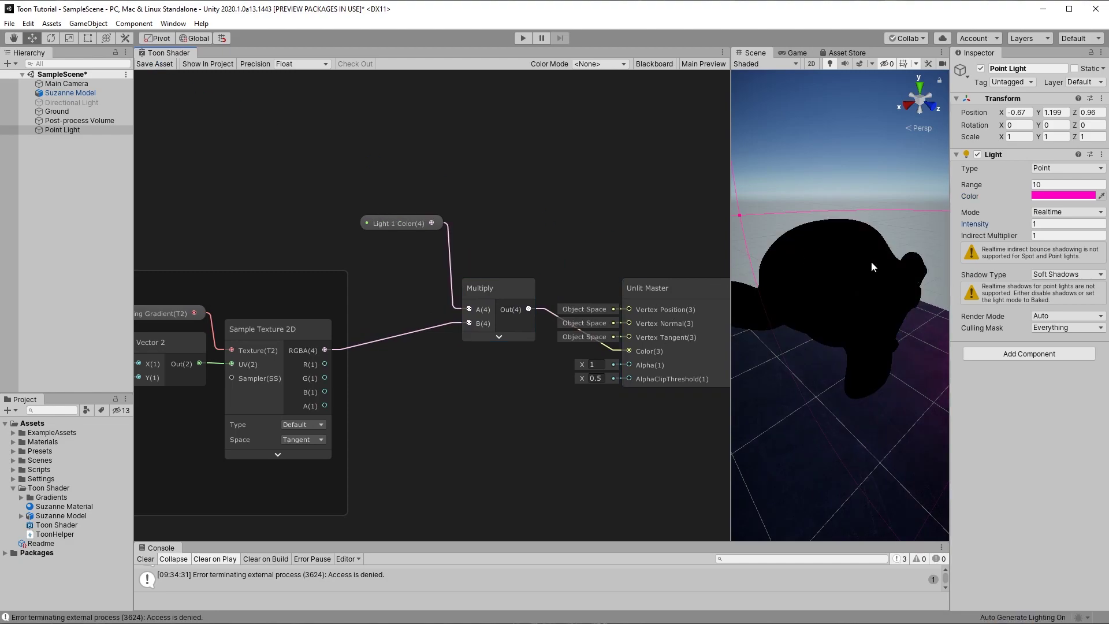
{"action": "left_click_drag", "start_coordinate": [979, 225], "coordinate": [1022, 228]}
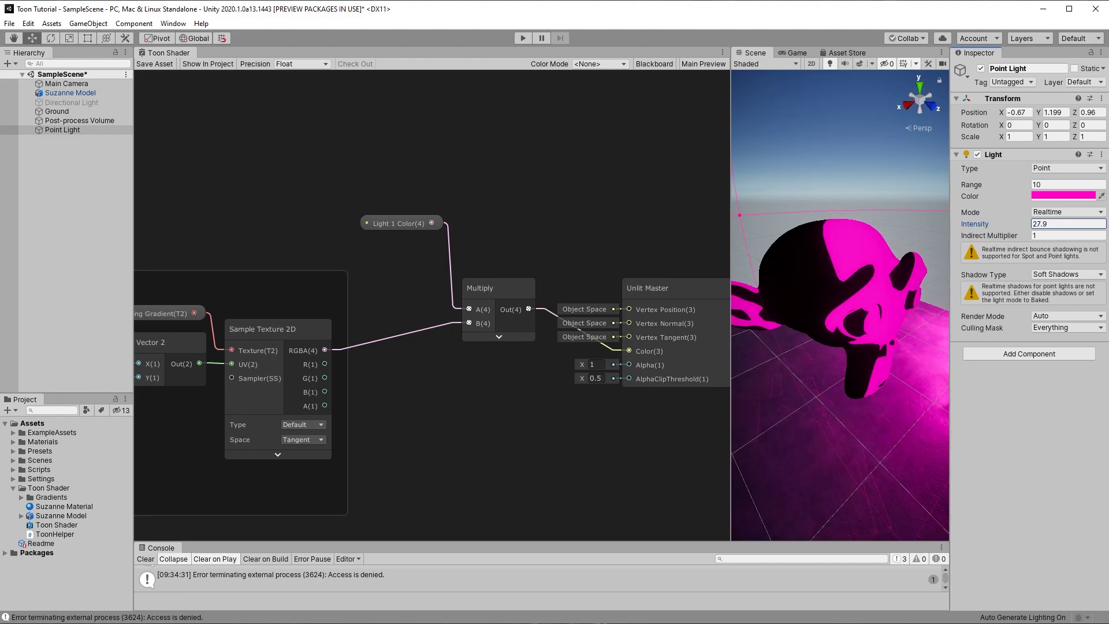
{"action": "double_click", "coordinate": [1061, 225]}
{"action": "type", "text": "30"}
{"action": "key", "text": "Return"}
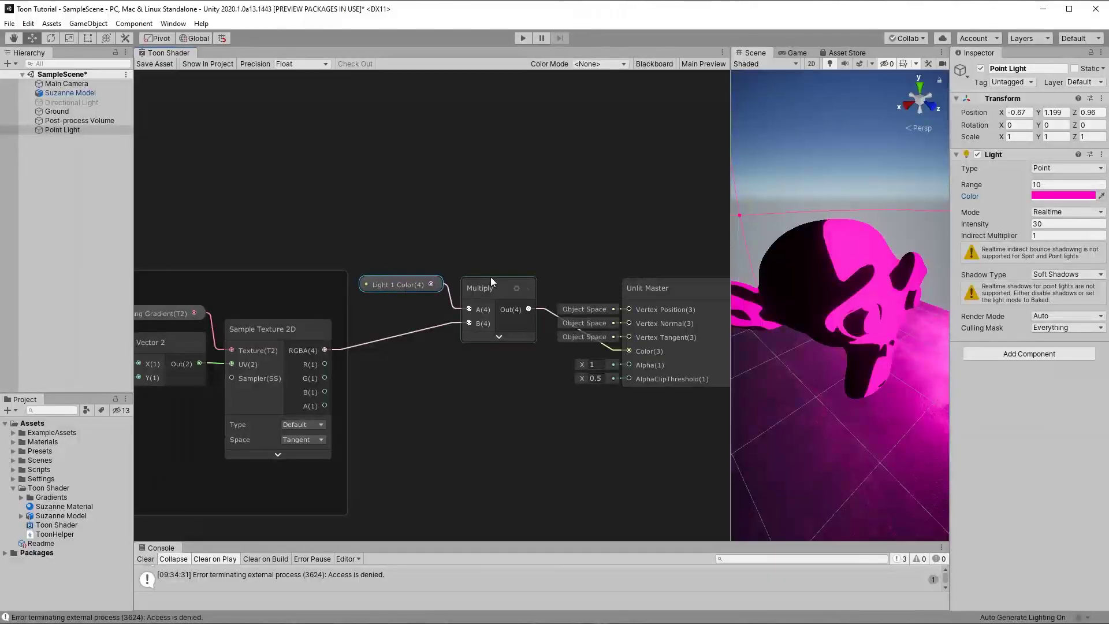
{"action": "left_click_drag", "start_coordinate": [490, 276], "coordinate": [486, 303]}
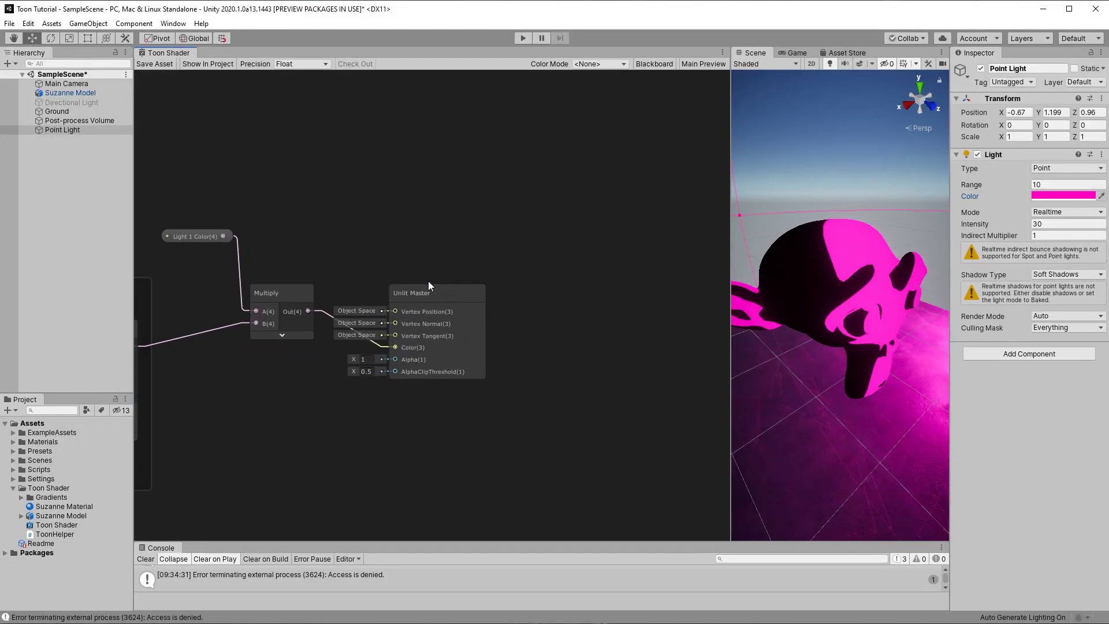
{"action": "left_click_drag", "start_coordinate": [428, 280], "coordinate": [615, 265]}
Add a shader property named Color with a white default and move it to the top
{"action": "left_click", "coordinate": [654, 63]}
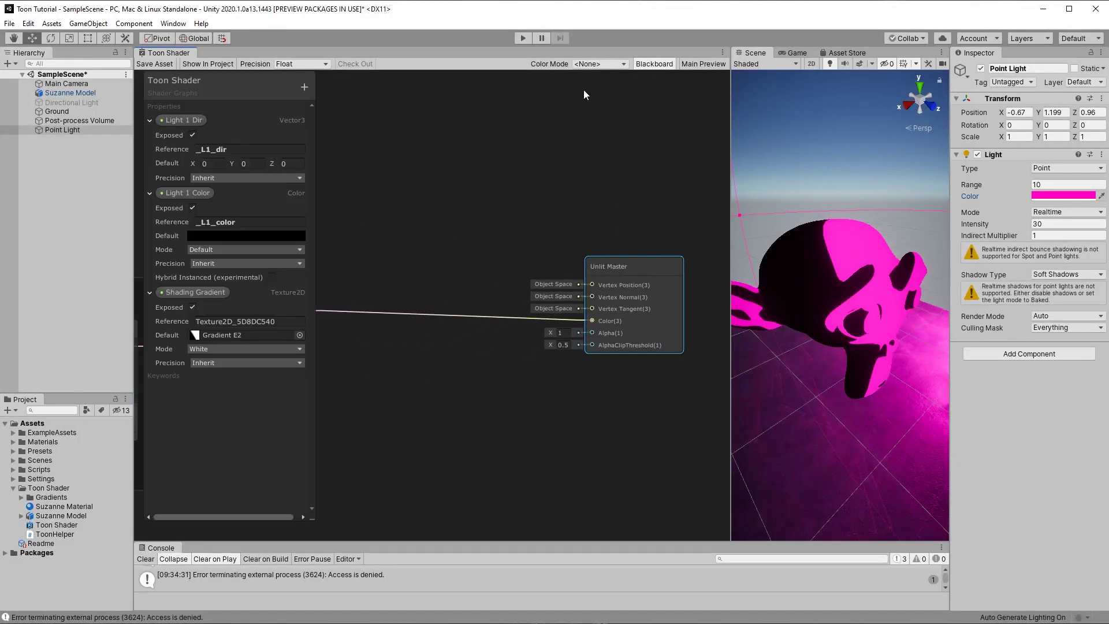
{"action": "left_click", "coordinate": [306, 87]}
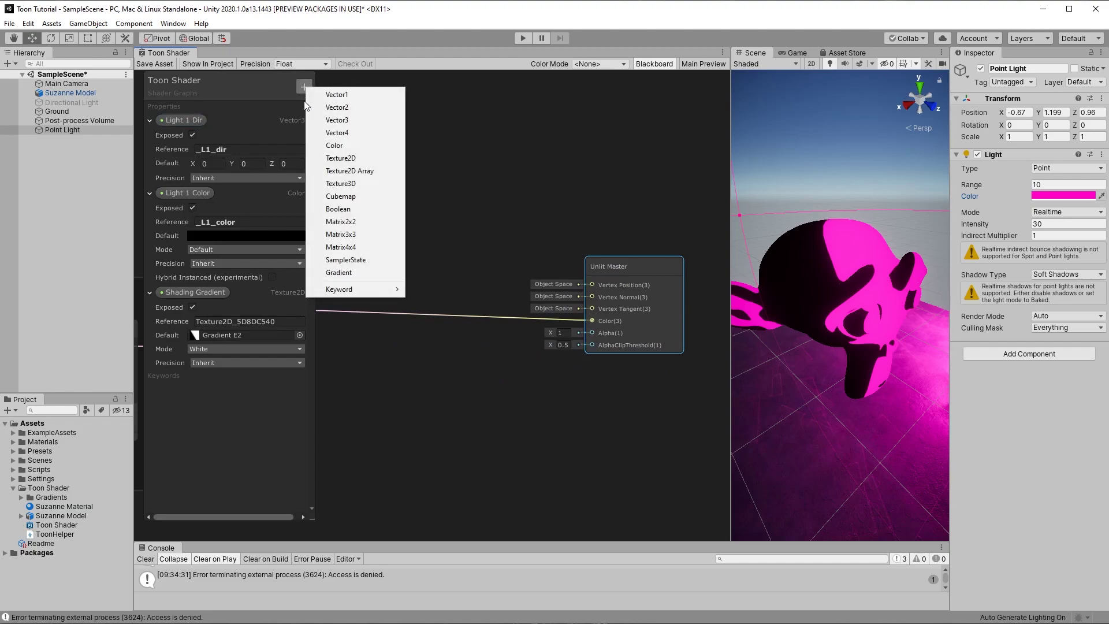
{"action": "left_click", "coordinate": [336, 145]}
{"action": "key", "text": "Return"}
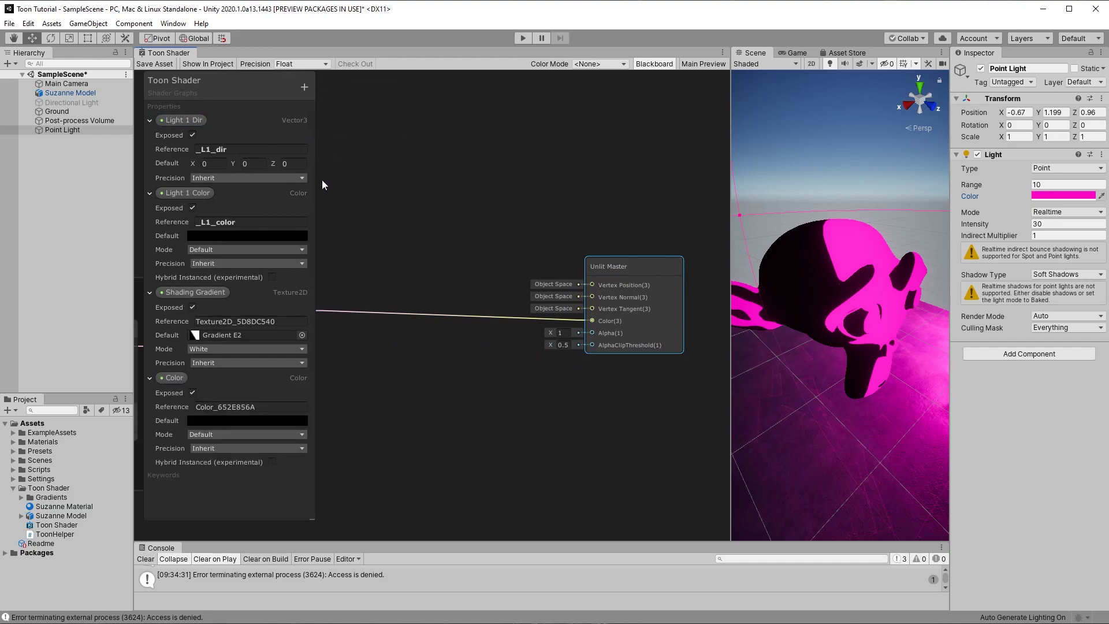
{"action": "left_click_drag", "start_coordinate": [169, 379], "coordinate": [167, 122]}
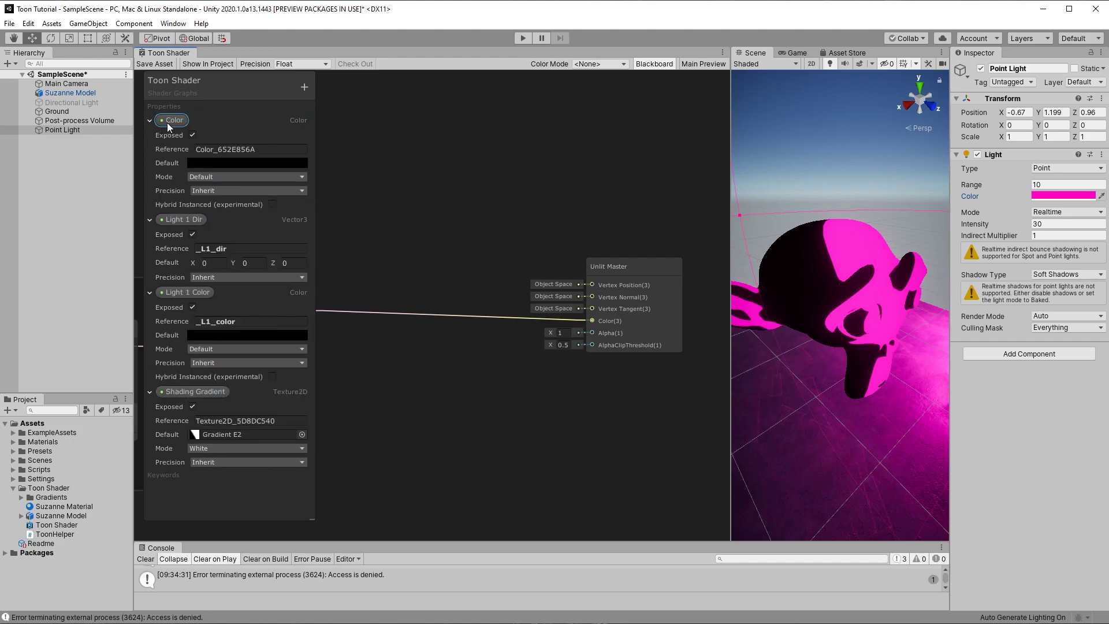
{"action": "left_click", "coordinate": [220, 162]}
{"action": "left_click_drag", "start_coordinate": [417, 215], "coordinate": [393, 193]}
{"action": "left_click", "coordinate": [695, 69]}
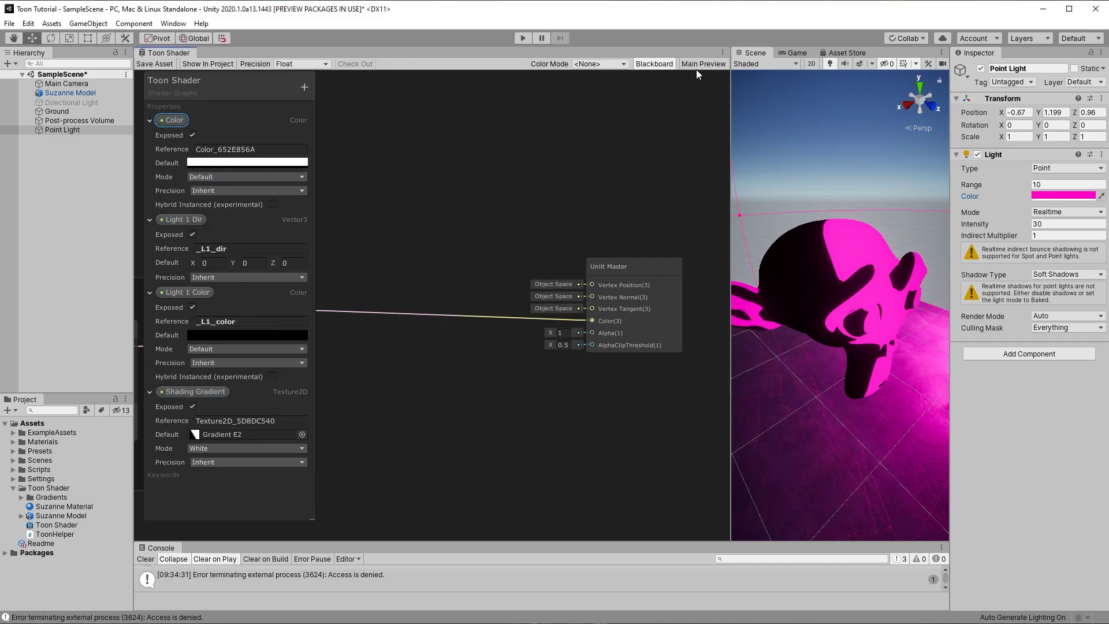
Add a Texture2D property and place both Texture2D and Color on the graph
{"action": "left_click", "coordinate": [304, 87]}
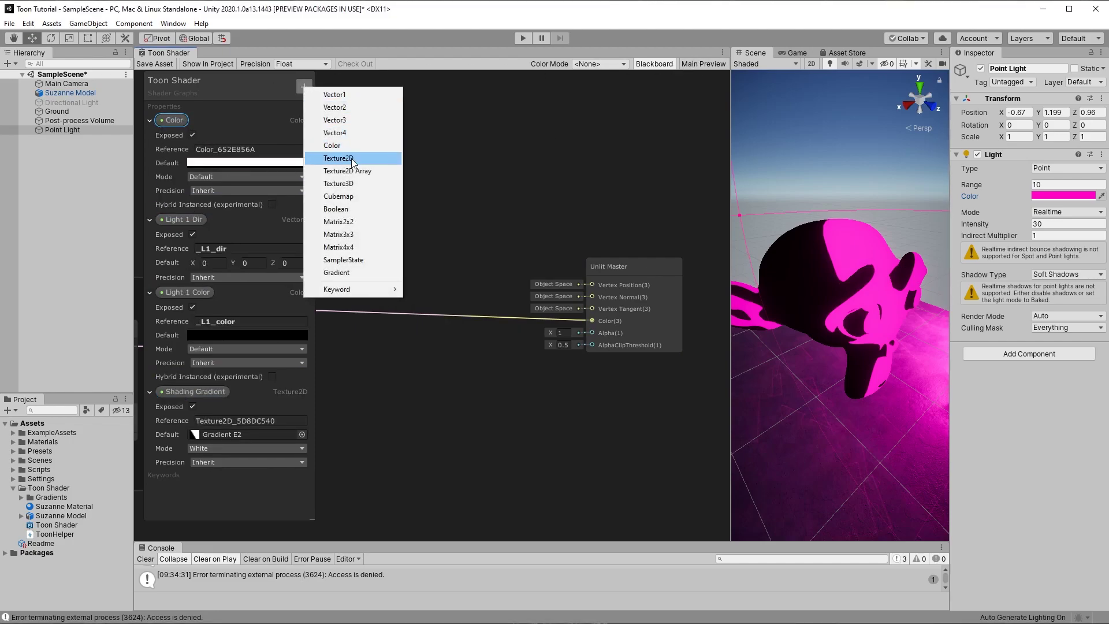
{"action": "left_click", "coordinate": [332, 155]}
{"action": "key", "text": "Return"}
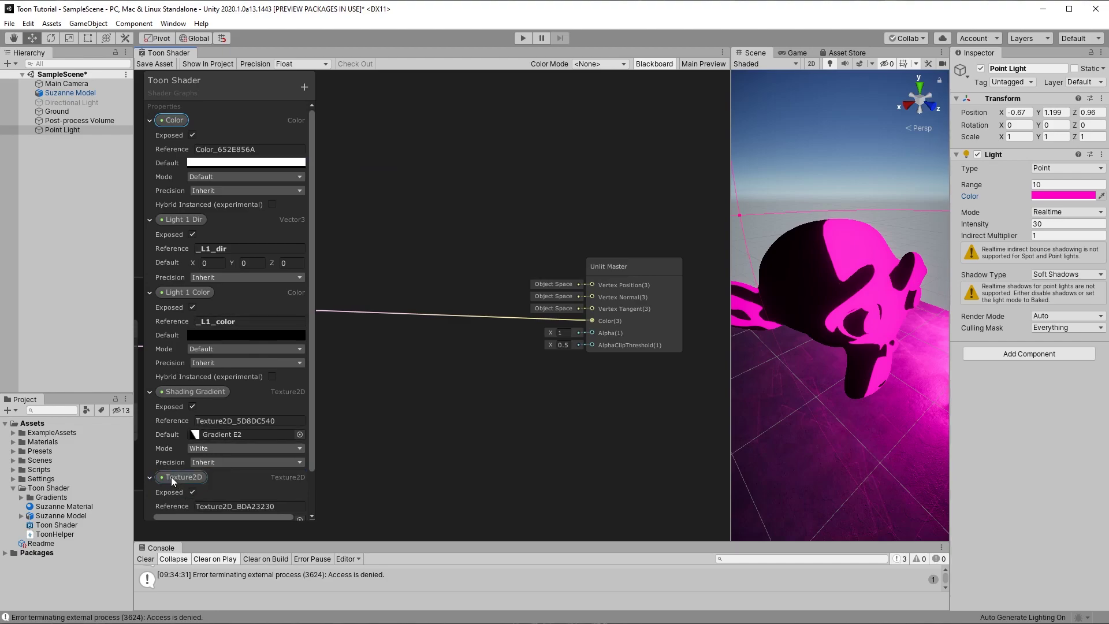
{"action": "left_click_drag", "start_coordinate": [171, 476], "coordinate": [182, 232]}
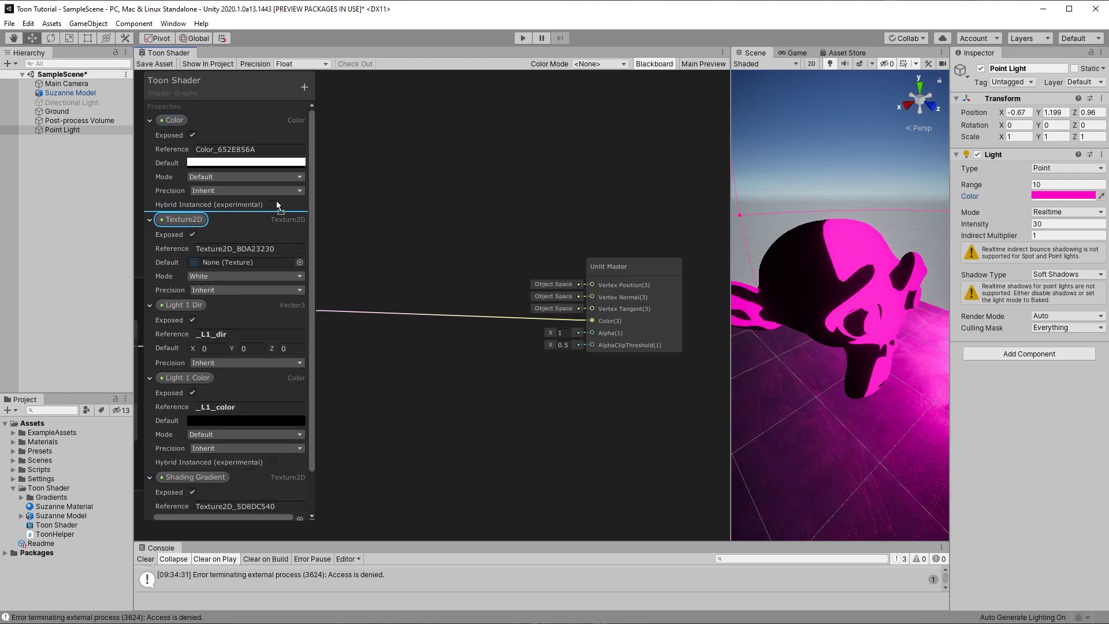
{"action": "left_click_drag", "start_coordinate": [276, 199], "coordinate": [461, 180]}
{"action": "left_click_drag", "start_coordinate": [172, 122], "coordinate": [487, 153]}
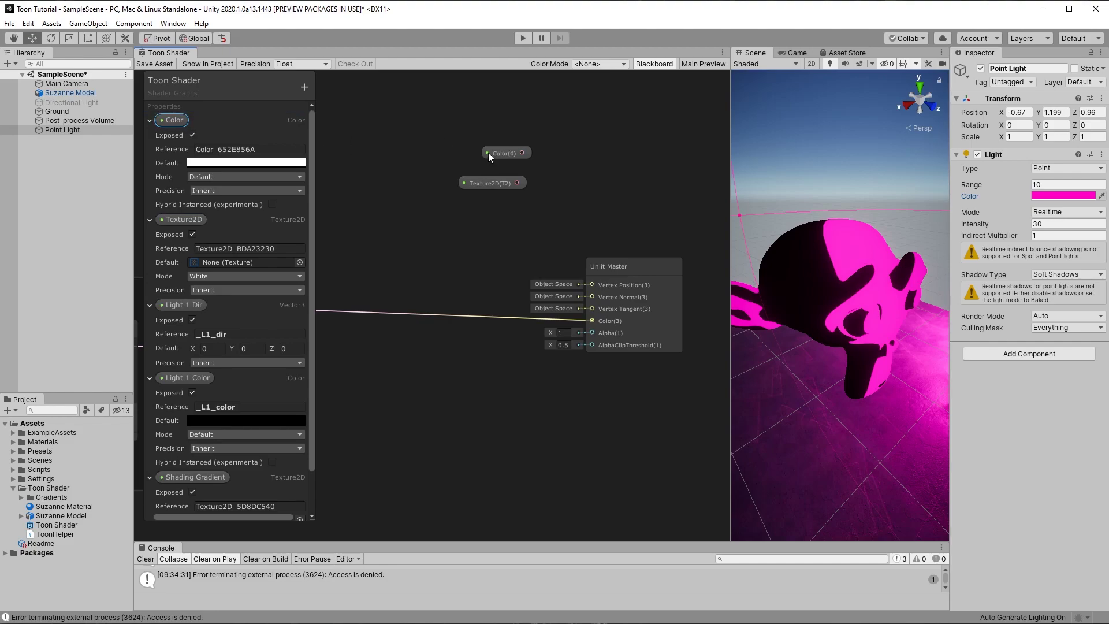
Sample the Texture2D property with a new Sample Texture 2D node
{"action": "left_click", "coordinate": [655, 63]}
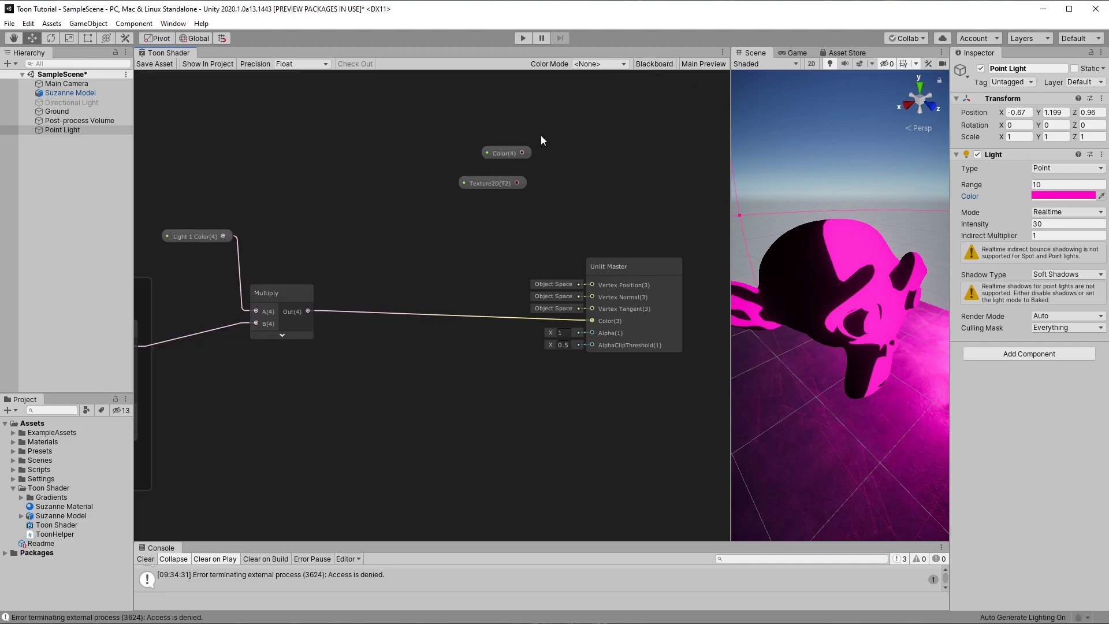
{"action": "left_click_drag", "start_coordinate": [476, 183], "coordinate": [444, 181]}
{"action": "key", "text": "space"}
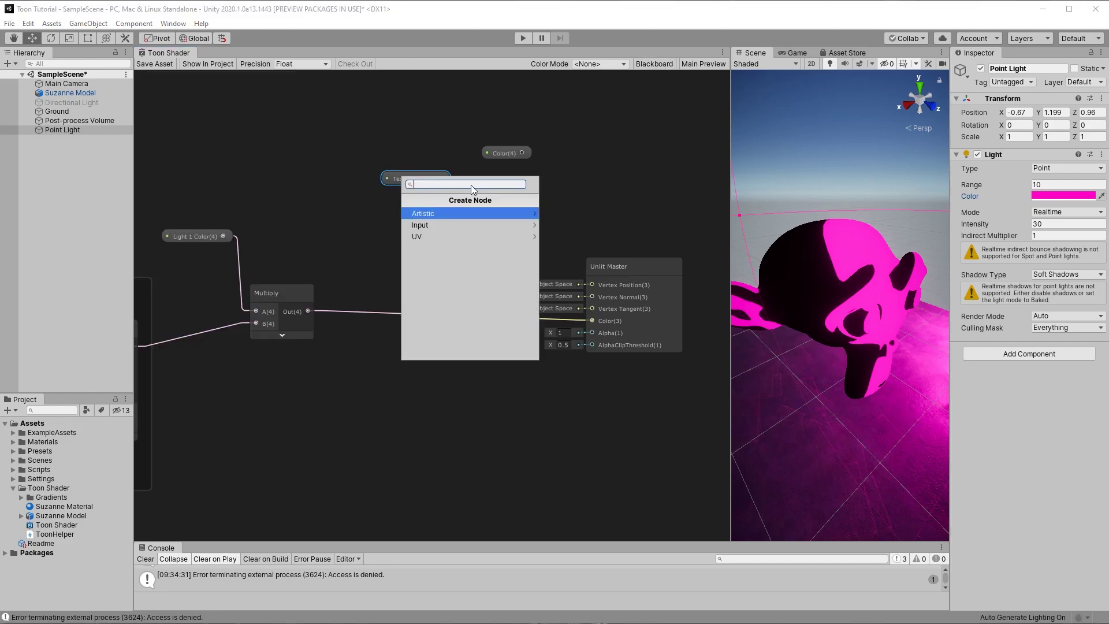
{"action": "type", "text": "sample"}
{"action": "key", "text": "Return"}
{"action": "left_click_drag", "start_coordinate": [509, 173], "coordinate": [459, 174]}
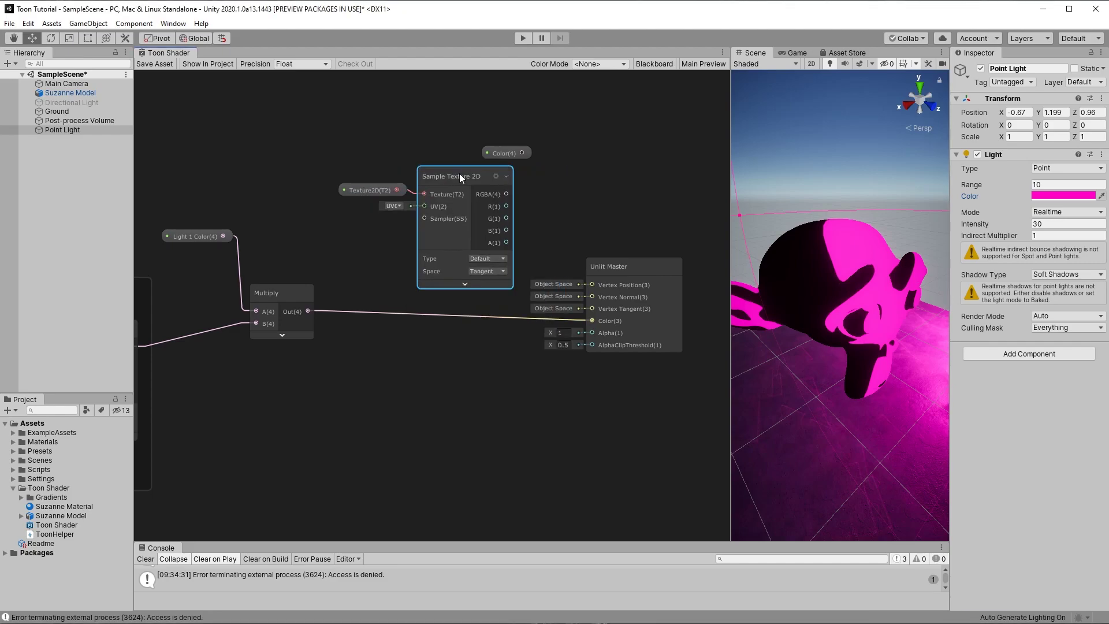
Tint the sampled texture with a Multiply fed by the Color property and shift Unlit Master right
{"action": "left_click_drag", "start_coordinate": [513, 147], "coordinate": [537, 165]}
{"action": "type", "text": "multiply"}
{"action": "key", "text": "Return"}
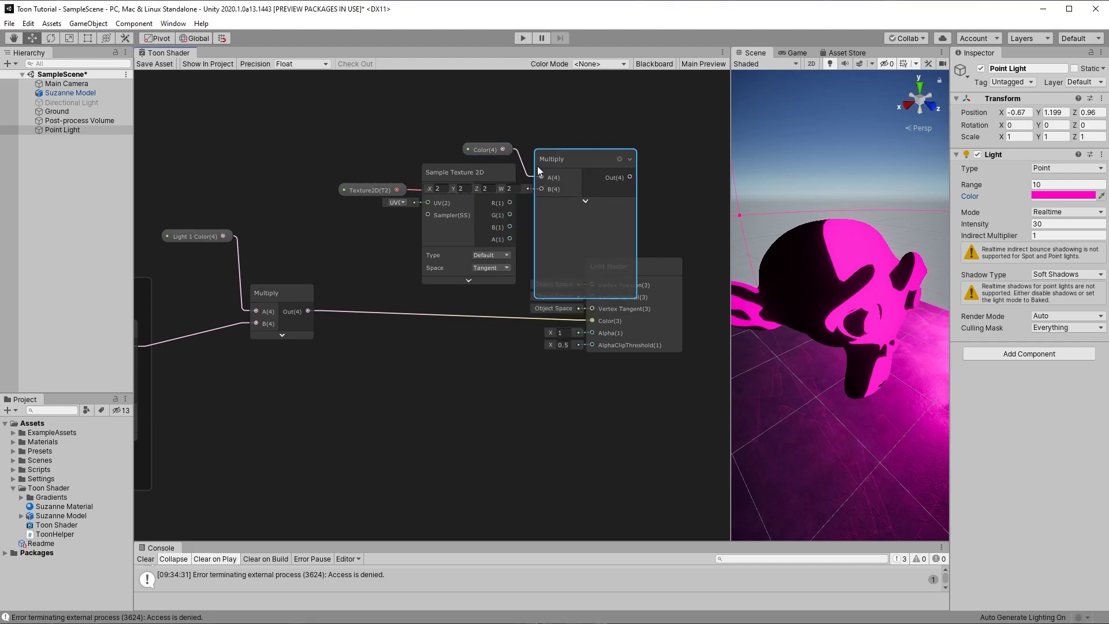
{"action": "left_click", "coordinate": [613, 223]}
{"action": "left_click_drag", "start_coordinate": [583, 179], "coordinate": [493, 143]}
{"action": "left_click", "coordinate": [618, 268]}
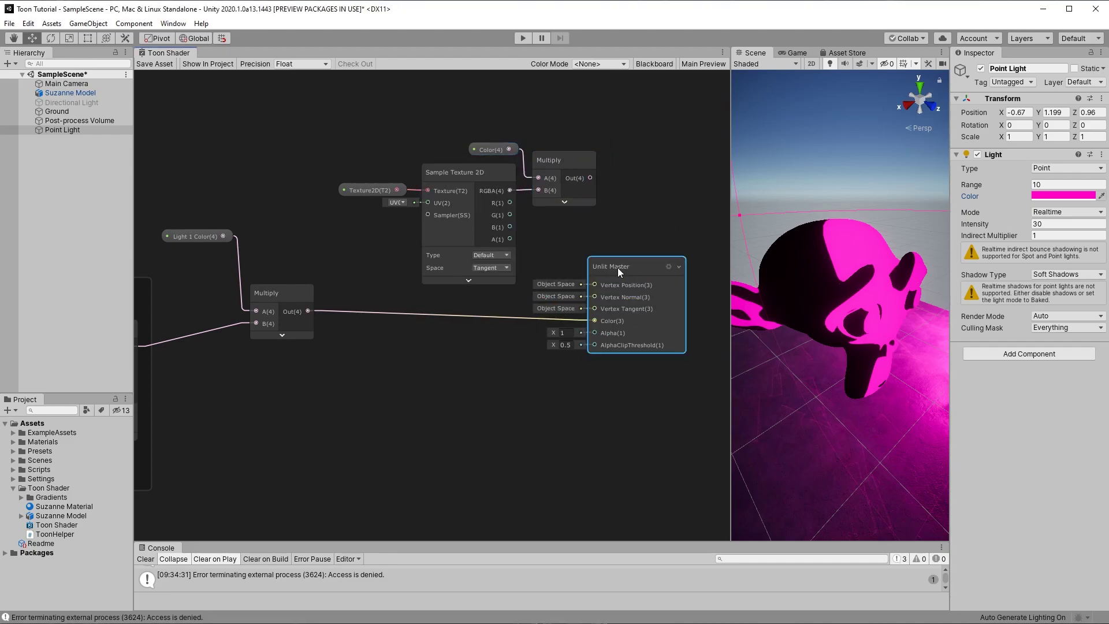
{"action": "left_click_drag", "start_coordinate": [618, 267], "coordinate": [661, 256]}
Multiply the tinted texture with the lit gradient into Unlit Master Color, then open the Point Light colour
{"action": "left_click_drag", "start_coordinate": [484, 179], "coordinate": [491, 250]}
{"action": "type", "text": "multiply"}
{"action": "key", "text": "Return"}
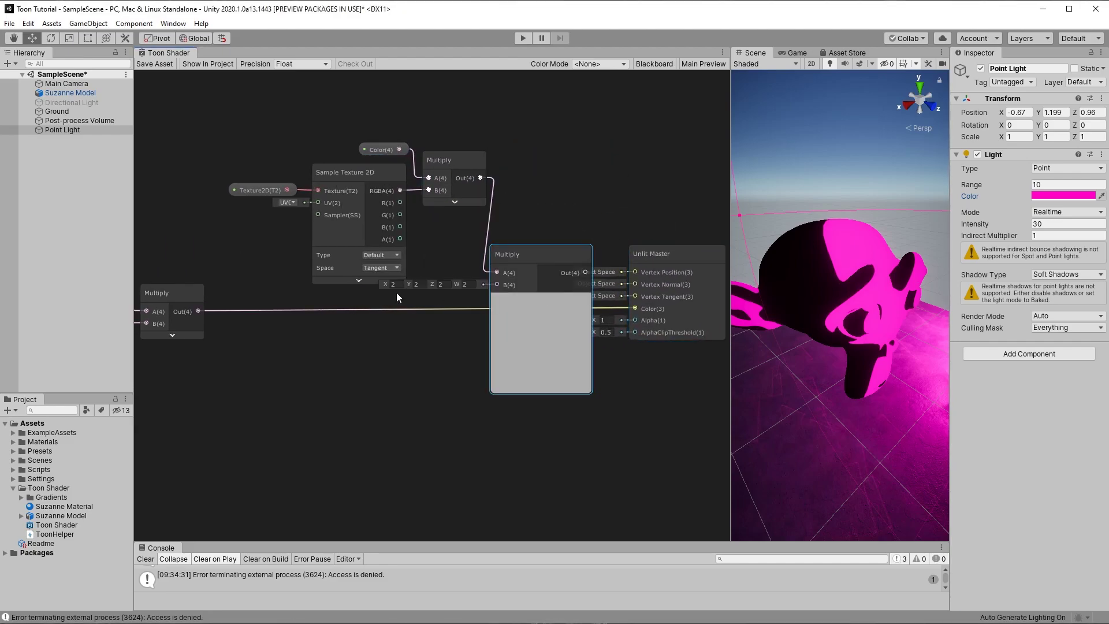
{"action": "left_click_drag", "start_coordinate": [198, 311], "coordinate": [497, 284]}
{"action": "left_click_drag", "start_coordinate": [578, 272], "coordinate": [634, 308]}
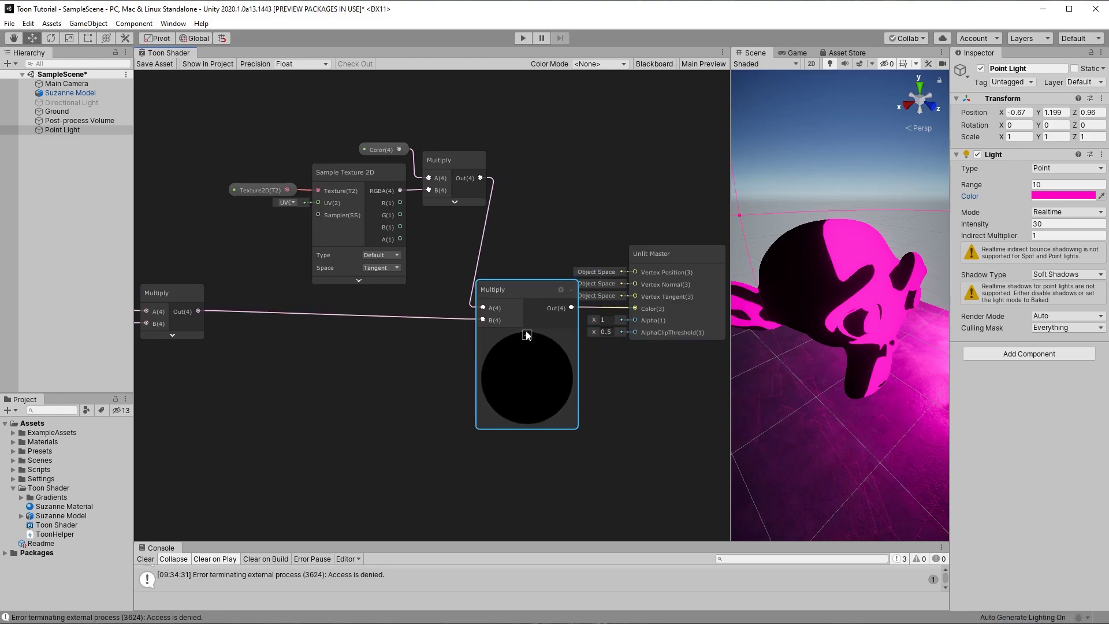
{"action": "left_click", "coordinate": [75, 129]}
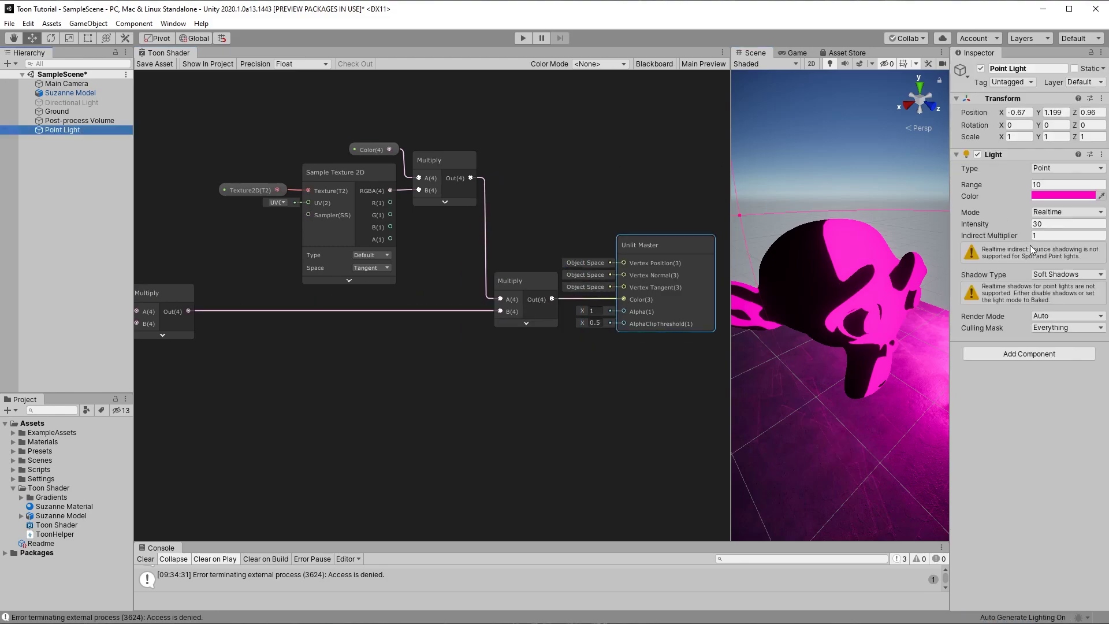
{"action": "left_click", "coordinate": [1057, 195]}
Make the point light white and tint Suzanne's material colour cream FFF4D6
{"action": "left_click", "coordinate": [408, 430]}
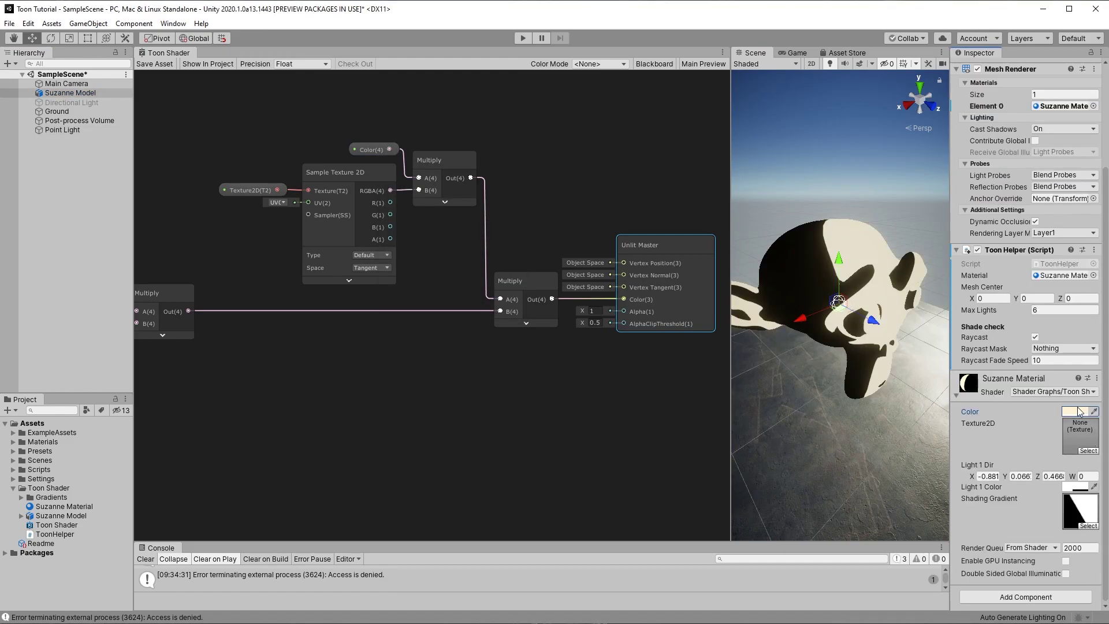
{"action": "left_click", "coordinate": [1077, 411]}
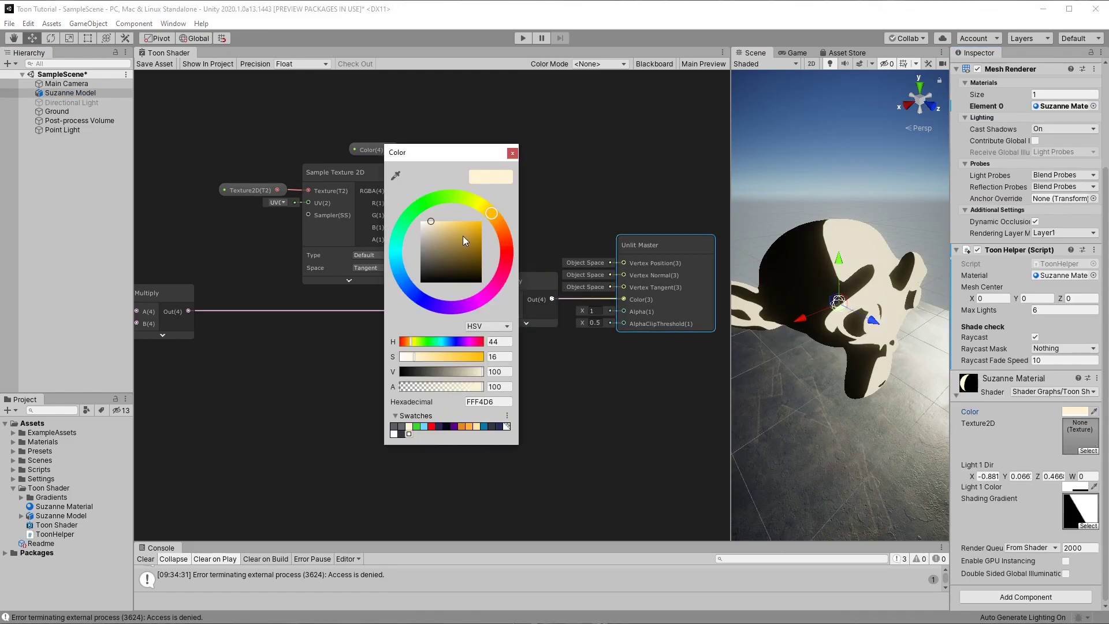
{"action": "left_click_drag", "start_coordinate": [463, 236], "coordinate": [507, 255]}
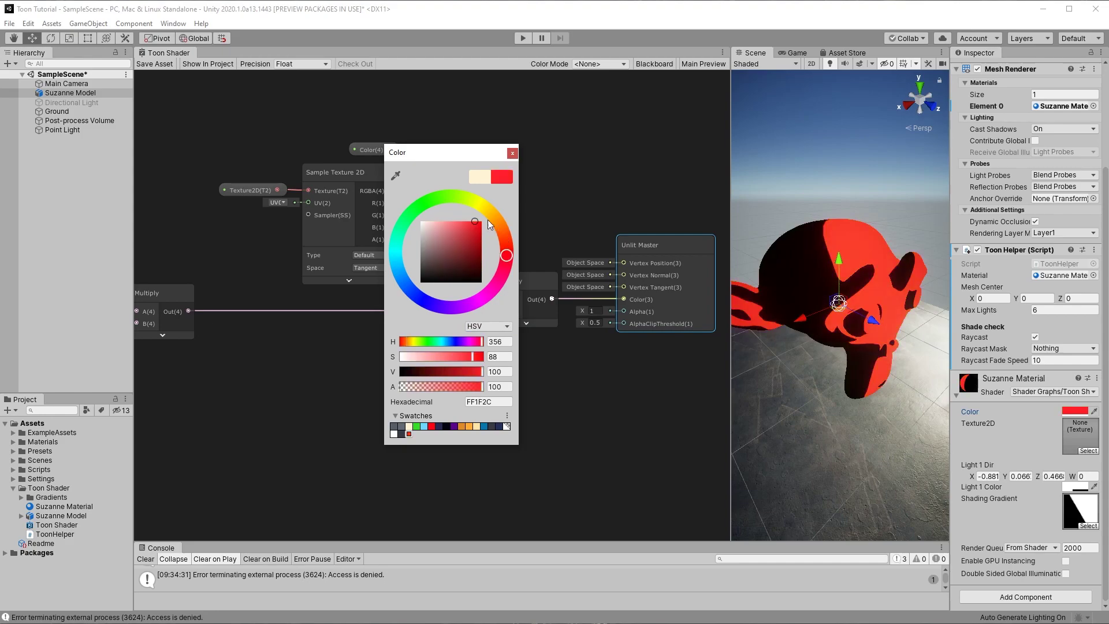
{"action": "left_click", "coordinate": [409, 426]}
{"action": "left_click", "coordinate": [512, 153]}
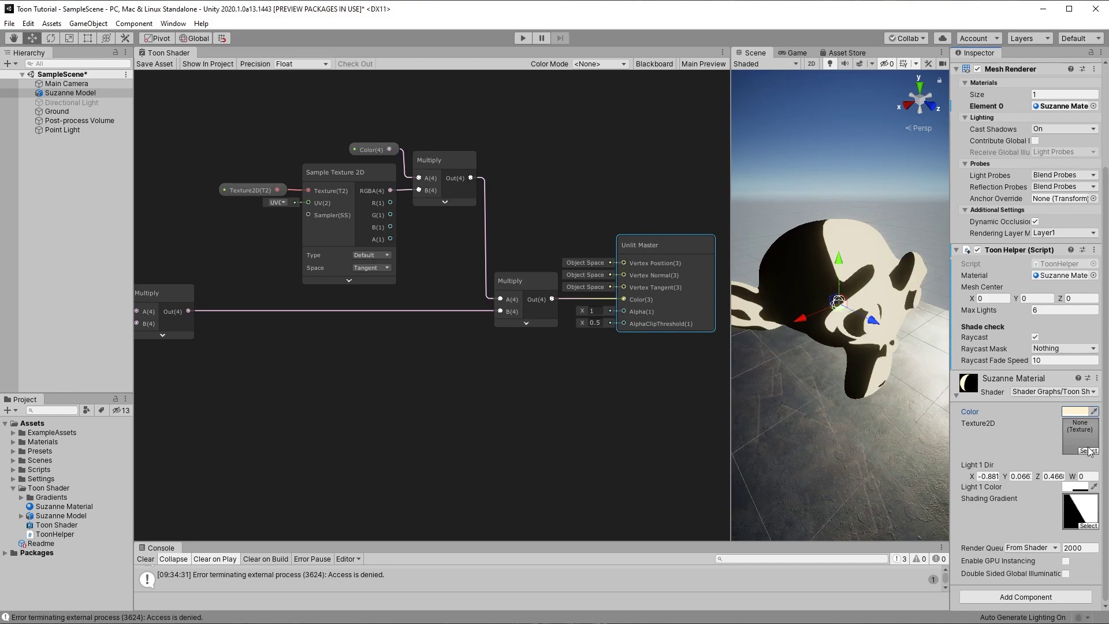
Try Jigsaw_Albedo as the Texture2D, revert it to None, and select the five texture nodes
{"action": "left_click", "coordinate": [1084, 451]}
{"action": "scroll", "coordinate": [240, 286], "scroll_direction": "down", "scroll_amount": 8}
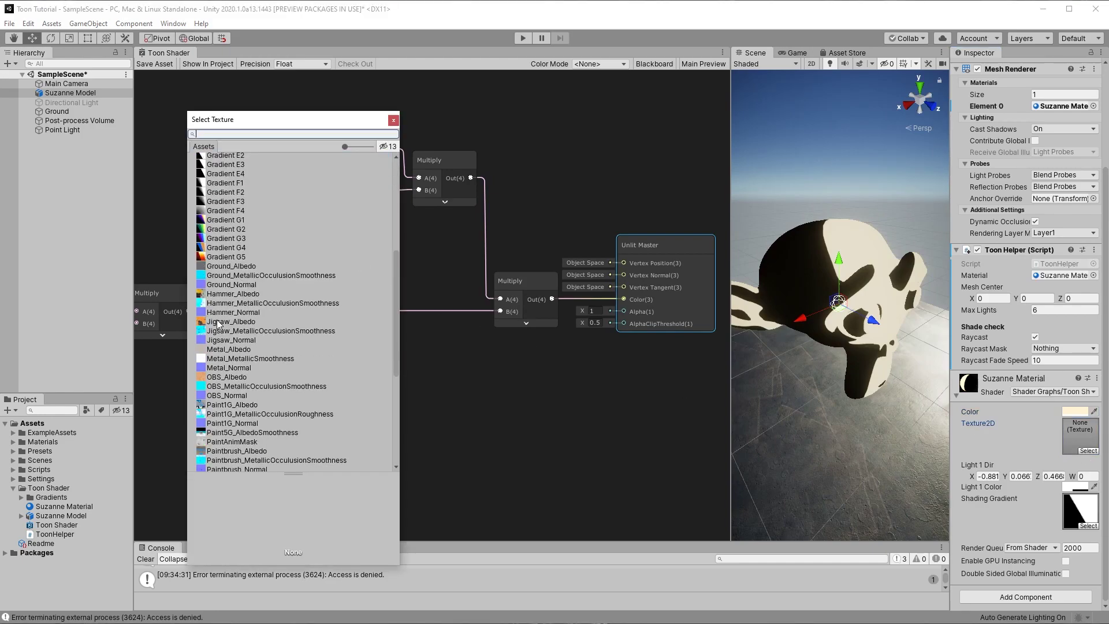
{"action": "left_click", "coordinate": [220, 321]}
{"action": "scroll", "coordinate": [255, 249], "scroll_direction": "up", "scroll_amount": 7}
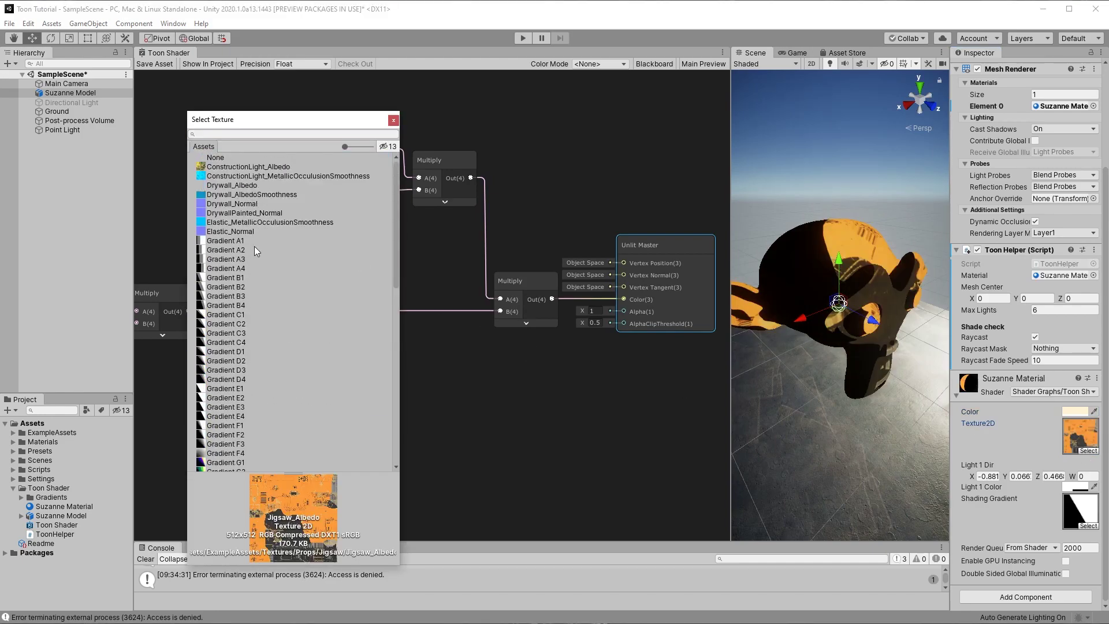
{"action": "left_click", "coordinate": [227, 158]}
{"action": "left_click", "coordinate": [427, 134]}
{"action": "left_click_drag", "start_coordinate": [244, 116], "coordinate": [528, 341]}
Group the selected texture nodes into a frame titled 'Texture'
{"action": "key", "text": "ctrl+g"}
{"action": "type", "text": "Texture"}
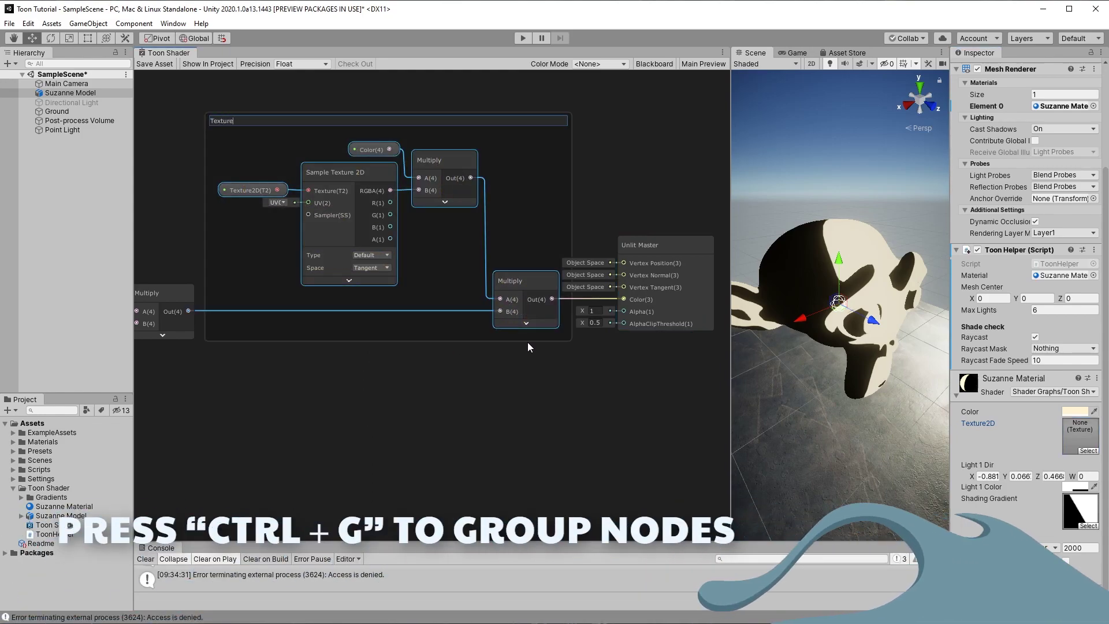
{"action": "key", "text": "Return"}
{"action": "scroll", "coordinate": [240, 421], "scroll_direction": "down", "scroll_amount": 2}
{"action": "scroll", "coordinate": [427, 285], "scroll_direction": "up", "scroll_amount": 2}
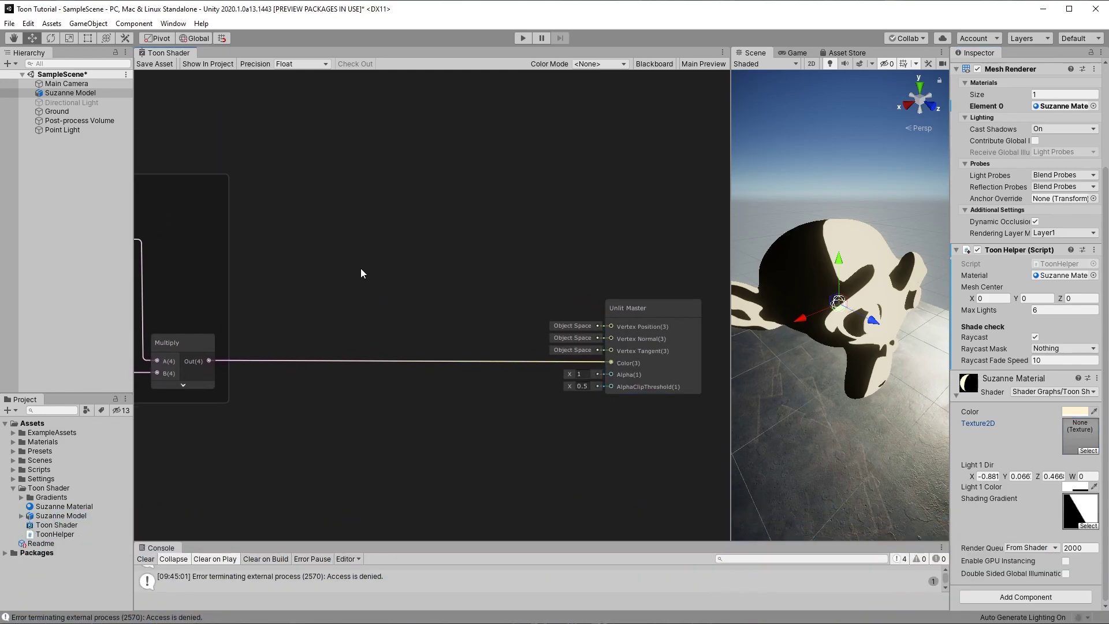
Add Ambient's Color/Sky to the Multiply result with an Add node feeding Unlit Master Color
{"action": "key", "text": "space"}
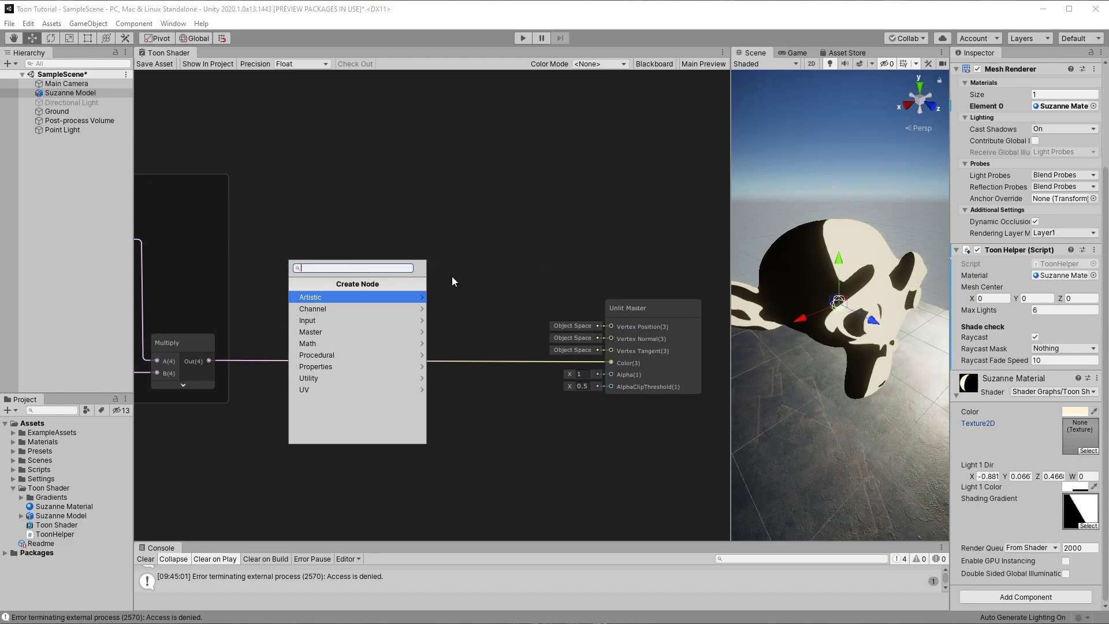
{"action": "type", "text": "ambient"}
{"action": "key", "text": "Return"}
{"action": "left_click_drag", "start_coordinate": [411, 309], "coordinate": [460, 364]}
{"action": "type", "text": "add"}
{"action": "key", "text": "Return"}
{"action": "left_click_drag", "start_coordinate": [208, 361], "coordinate": [452, 352]}
{"action": "left_click_drag", "start_coordinate": [540, 340], "coordinate": [611, 362]}
{"action": "left_click", "coordinate": [495, 369]}
Arrange the Ambient, Add and Unlit Master nodes, view Suzanne from behind, and position the Lighting window
{"action": "left_click_drag", "start_coordinate": [470, 337], "coordinate": [498, 344]}
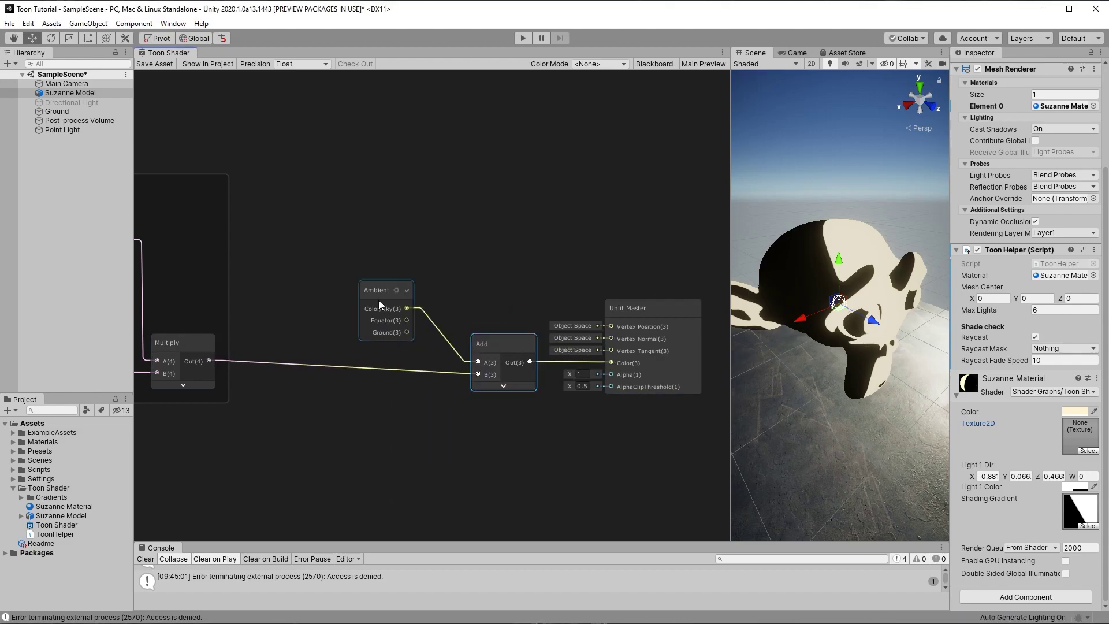
{"action": "left_click_drag", "start_coordinate": [379, 304], "coordinate": [421, 317]}
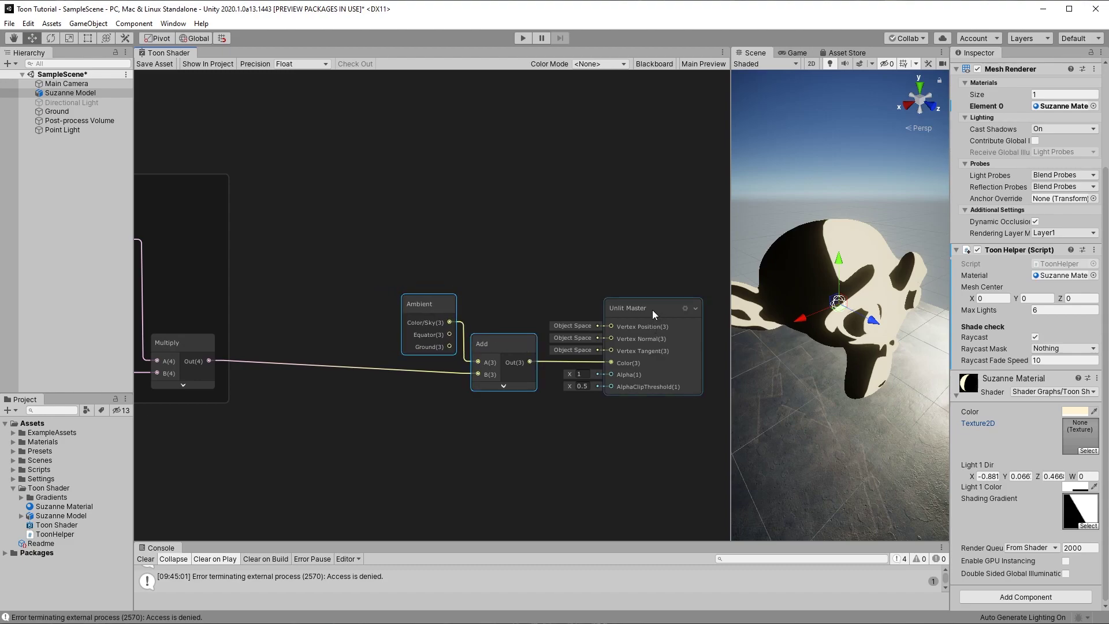
{"action": "left_click_drag", "start_coordinate": [653, 309], "coordinate": [638, 296]}
{"action": "left_click", "coordinate": [624, 271]}
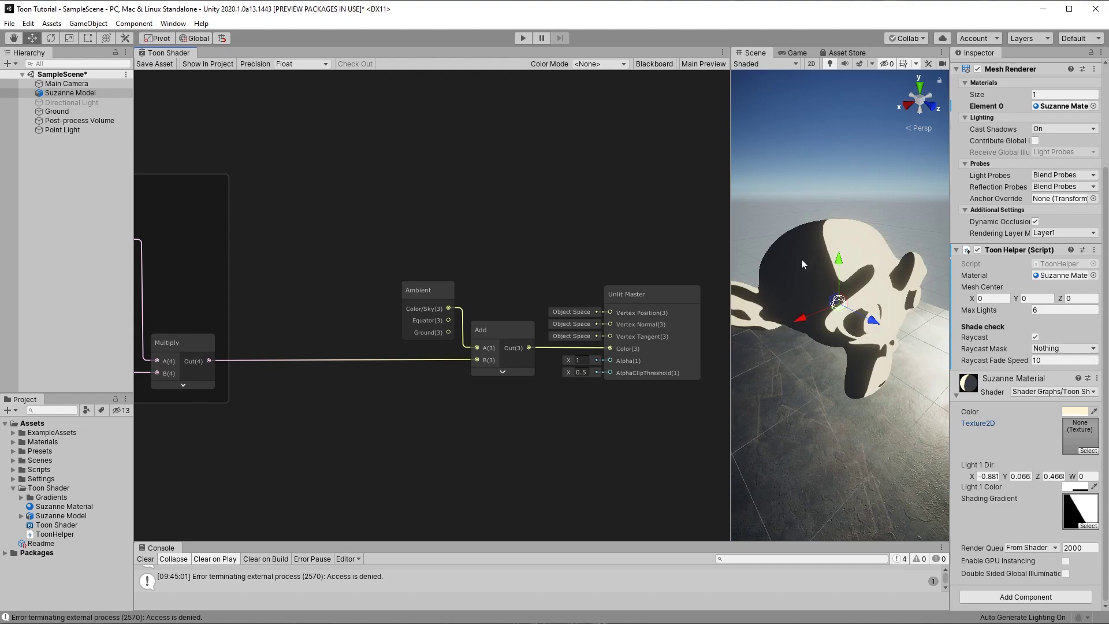
{"action": "left_click_drag", "start_coordinate": [822, 362], "coordinate": [551, 348], "text": "alt"}
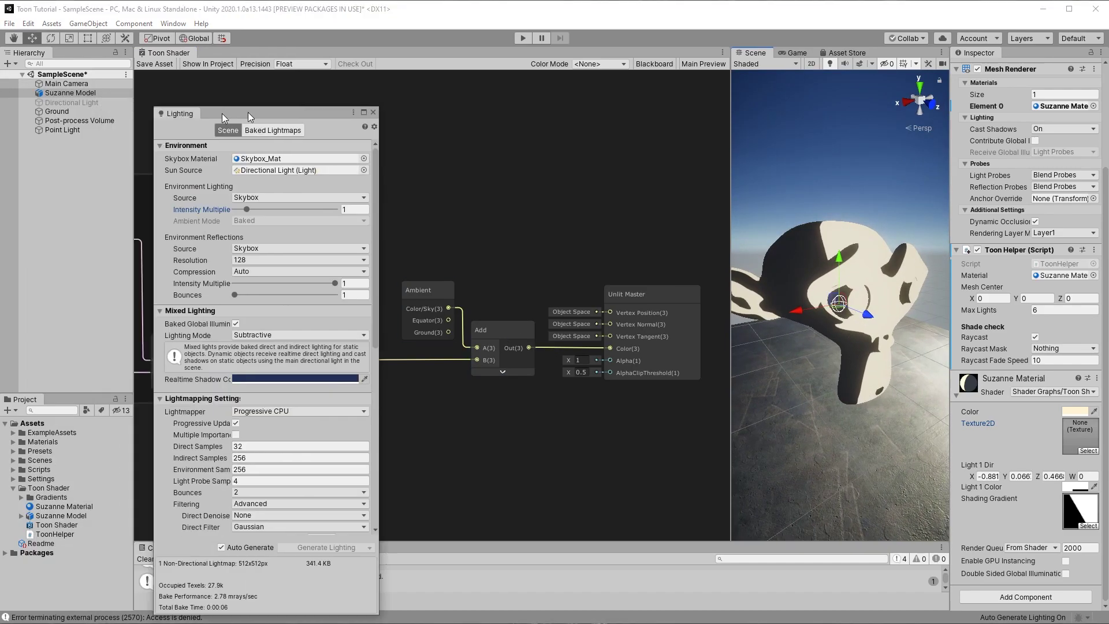
{"action": "left_click_drag", "start_coordinate": [176, 114], "coordinate": [258, 61]}
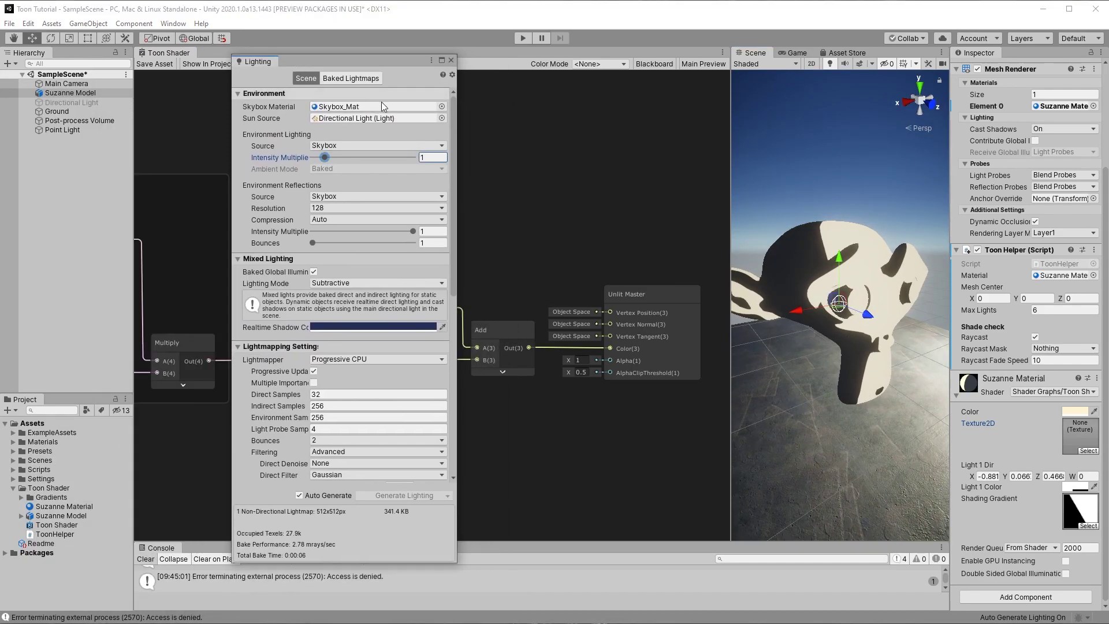
Close the Lighting window, feed a trial Baked GI node into Add's A input, and save
{"action": "left_click", "coordinate": [450, 60]}
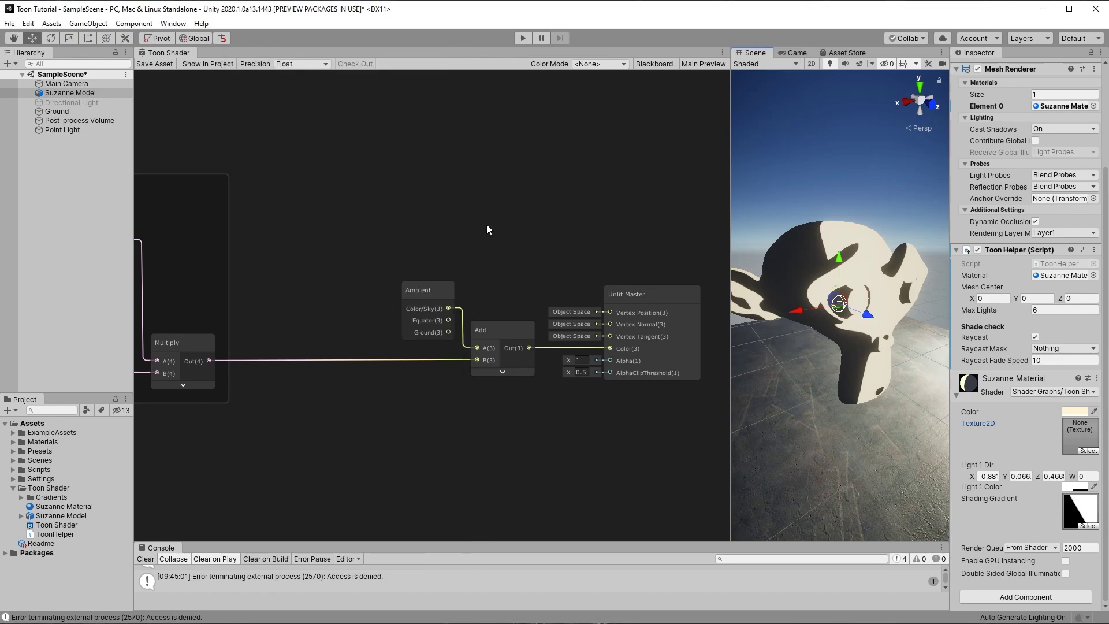
{"action": "key", "text": "space"}
{"action": "type", "text": "baked"}
{"action": "key", "text": "Return"}
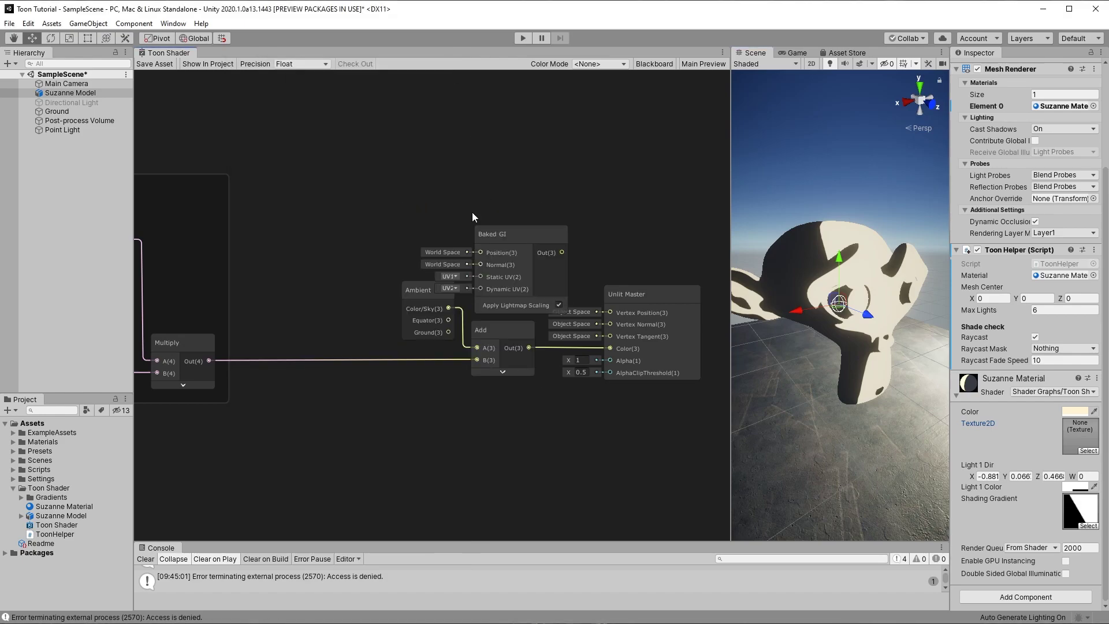
{"action": "left_click_drag", "start_coordinate": [499, 231], "coordinate": [382, 180]}
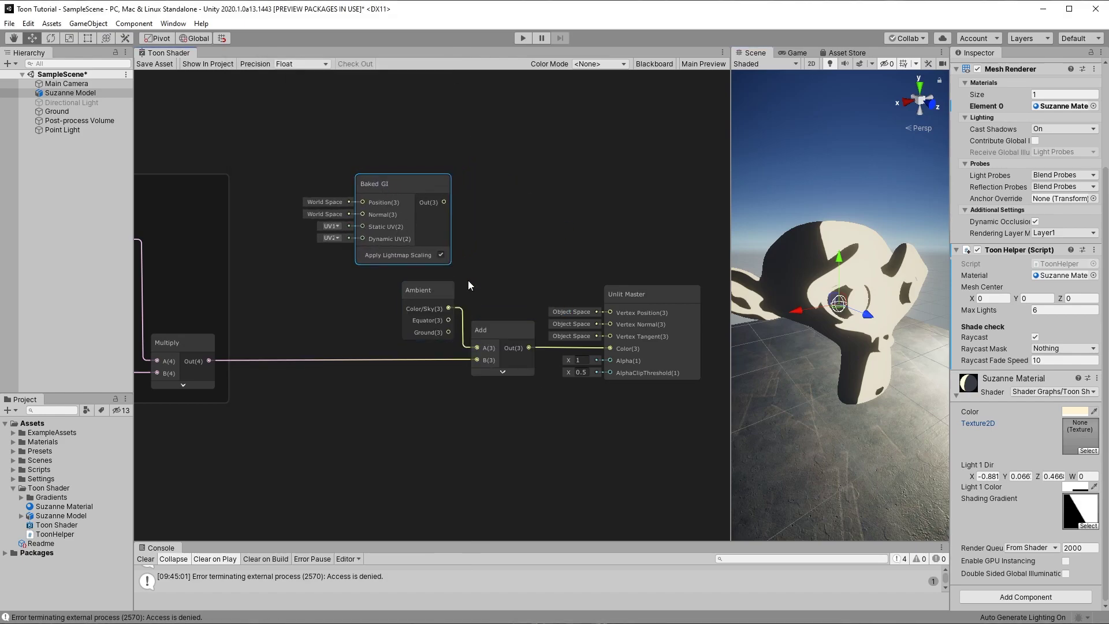
{"action": "left_click_drag", "start_coordinate": [443, 202], "coordinate": [477, 348]}
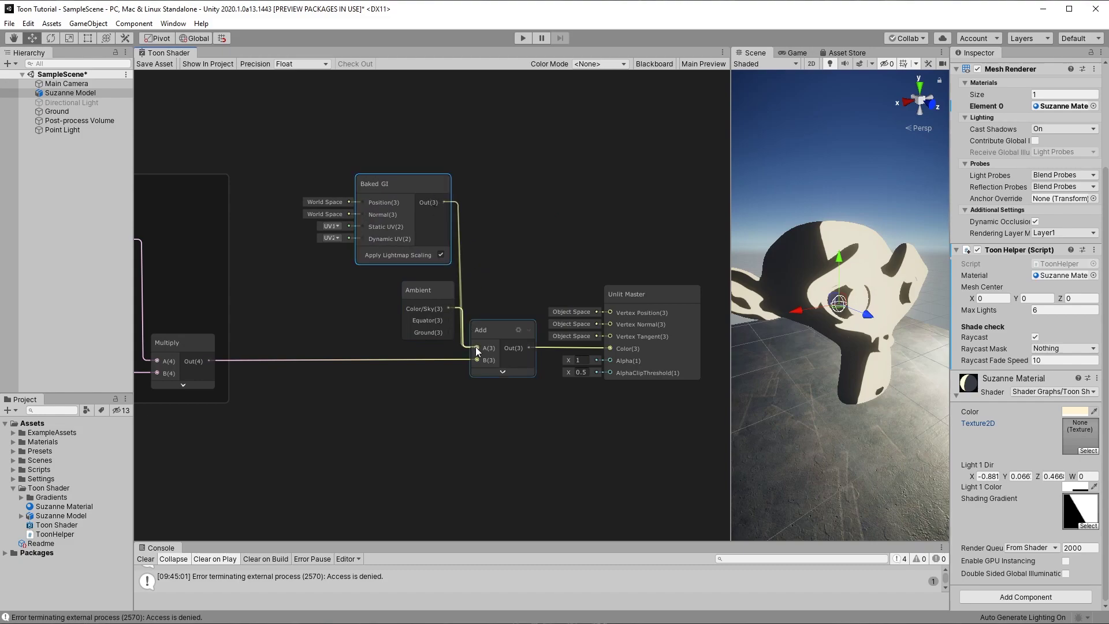
{"action": "left_click", "coordinate": [154, 64]}
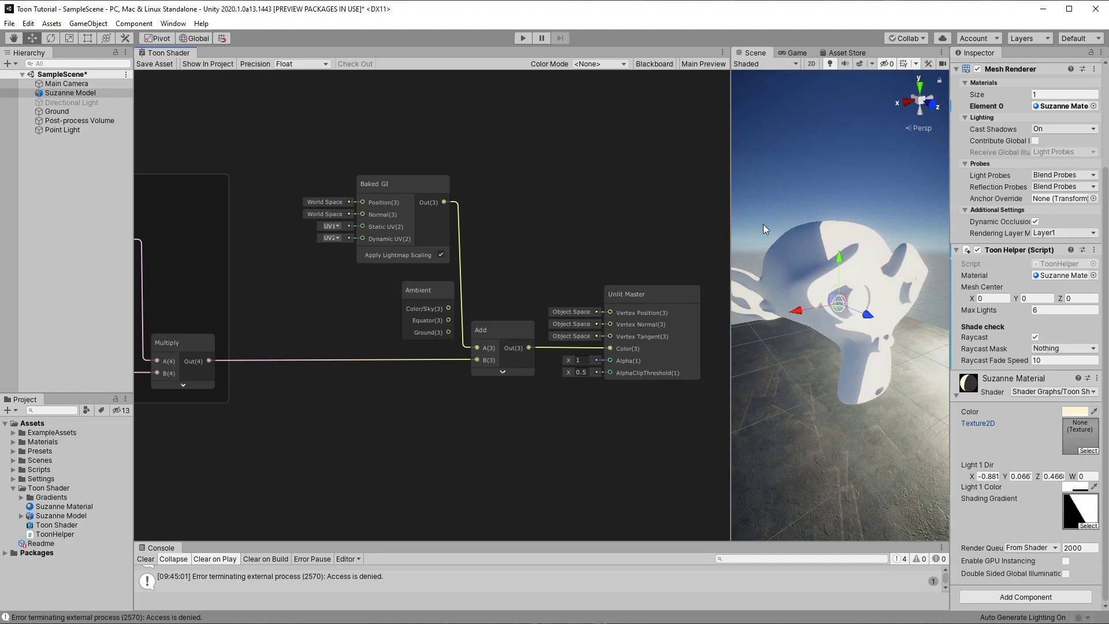
Restore Ambient's Color/Sky into Add's A input, delete the Baked GI node, and save the graph
{"action": "left_click_drag", "start_coordinate": [450, 308], "coordinate": [477, 348]}
{"action": "left_click", "coordinate": [413, 203]}
{"action": "key", "text": "Delete"}
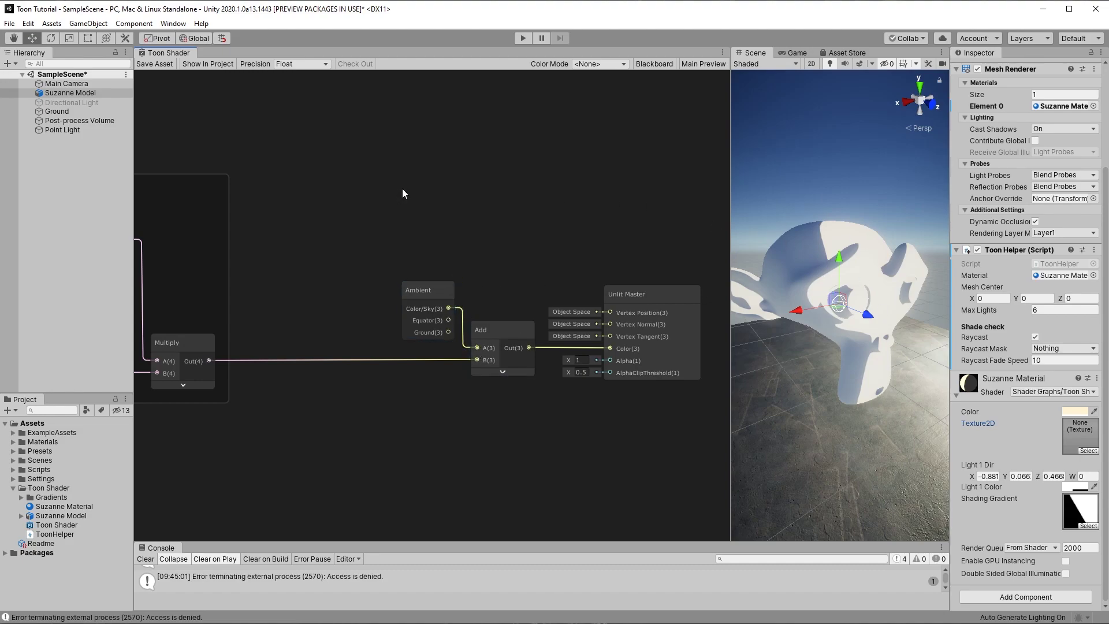
{"action": "left_click", "coordinate": [158, 65]}
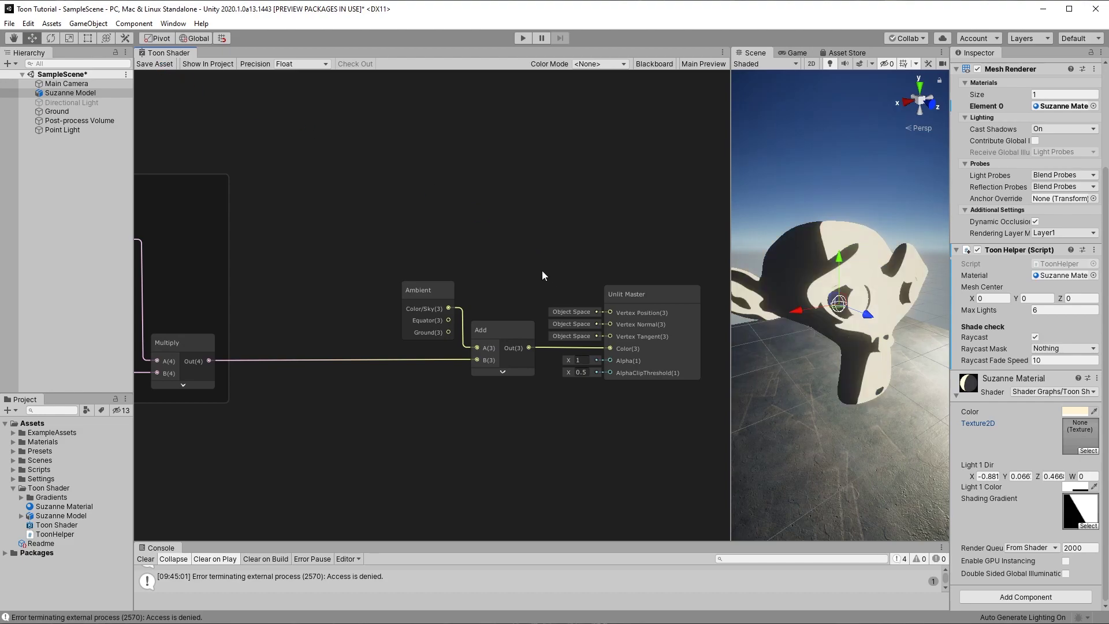
{"action": "key", "text": "shift+space"}
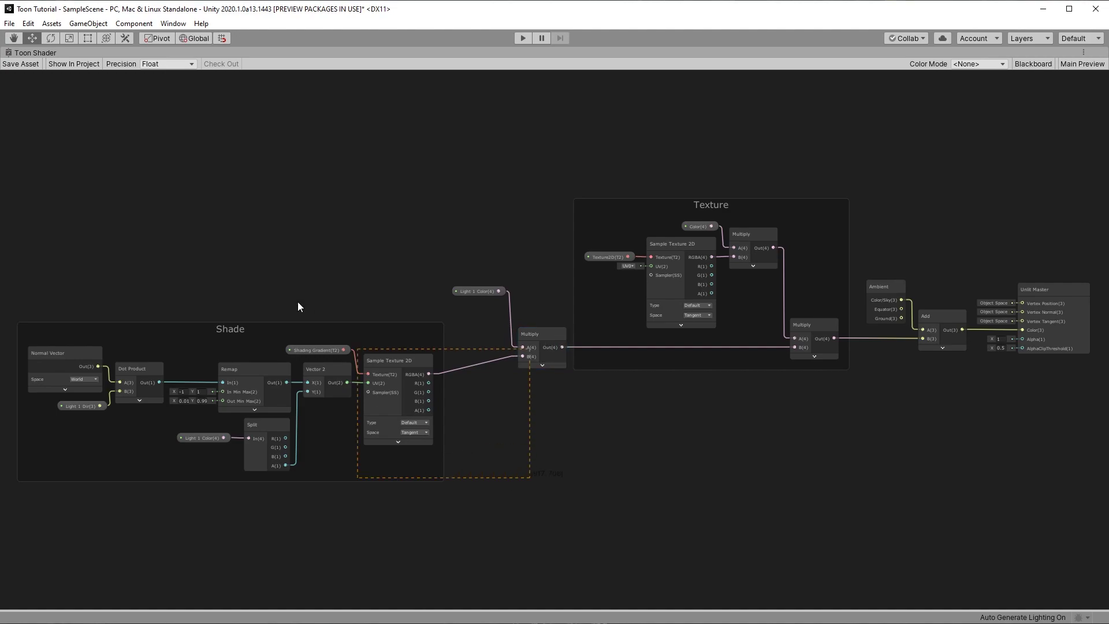
Box-select the Shade group and Multiply node in the maximized graph, then clear the selection
{"action": "left_click_drag", "start_coordinate": [298, 306], "coordinate": [196, 278]}
{"action": "left_click", "coordinate": [375, 250]}
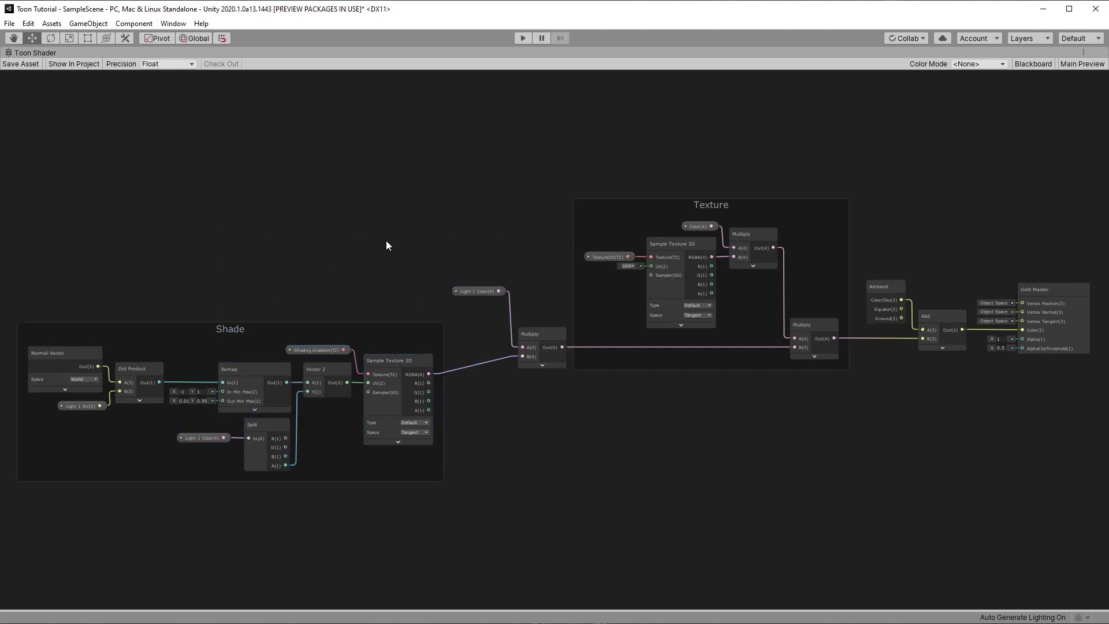